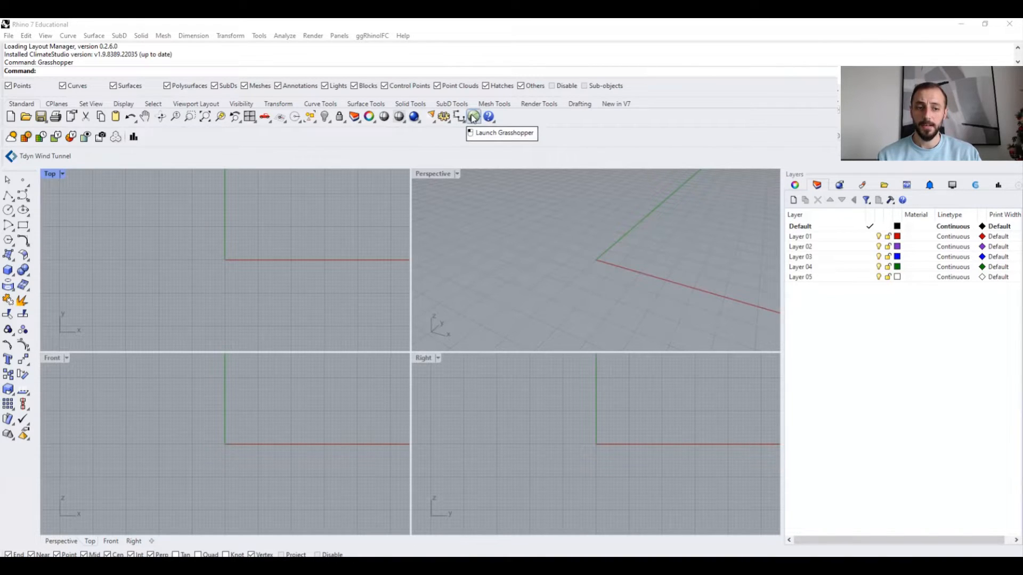
- Launch Grasshopper from the Rhino toolbar
click(474, 117)
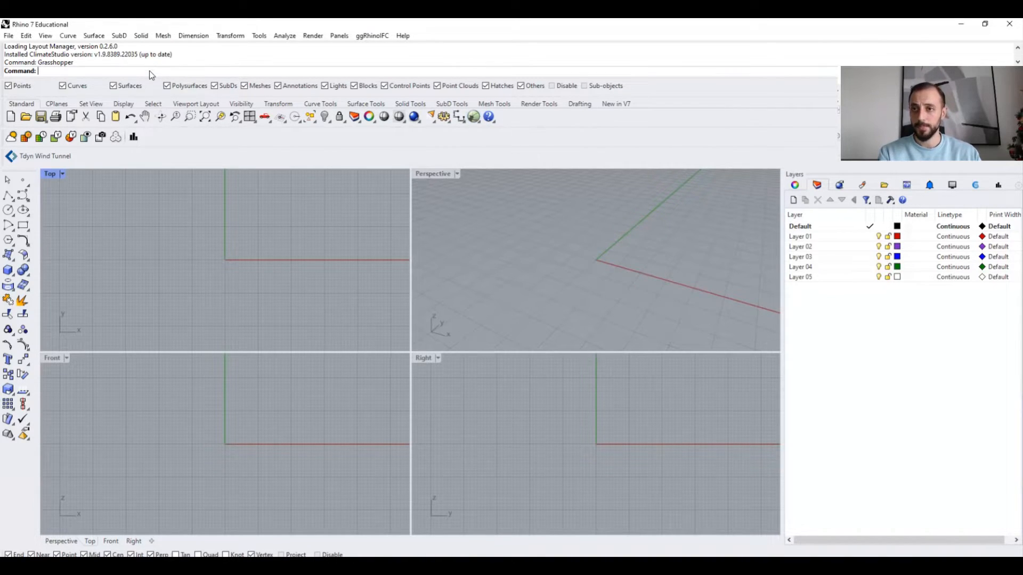
click(474, 118)
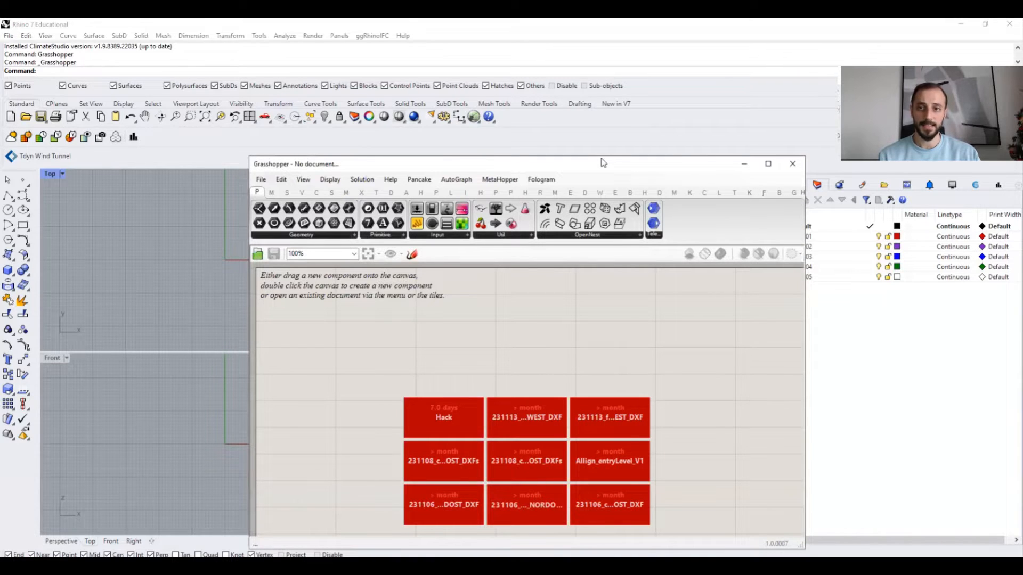
- Move and resize the Grasshopper window so it sits over the Rhino viewports
drag(603, 163, 541, 117)
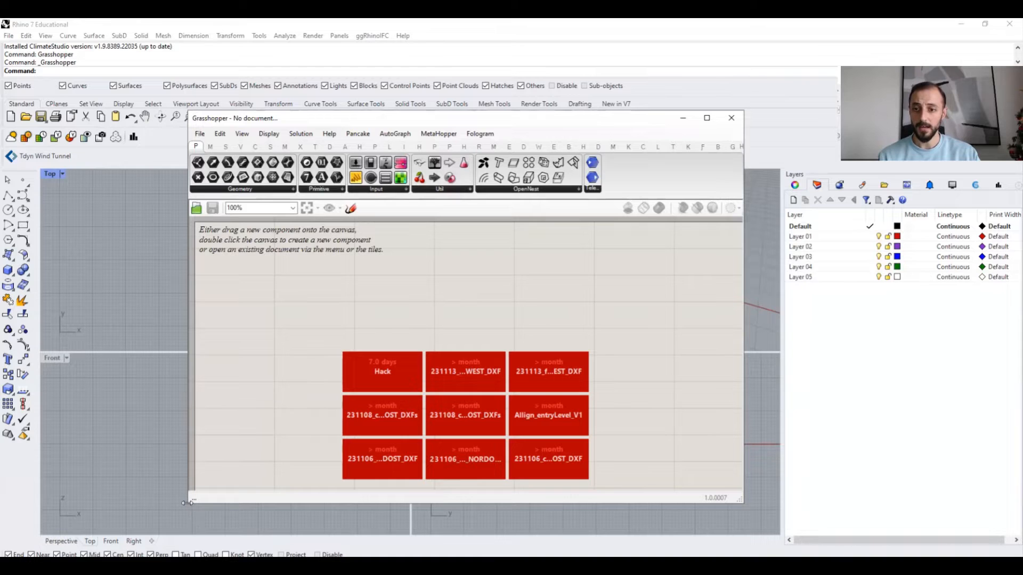
drag(187, 503, 166, 503)
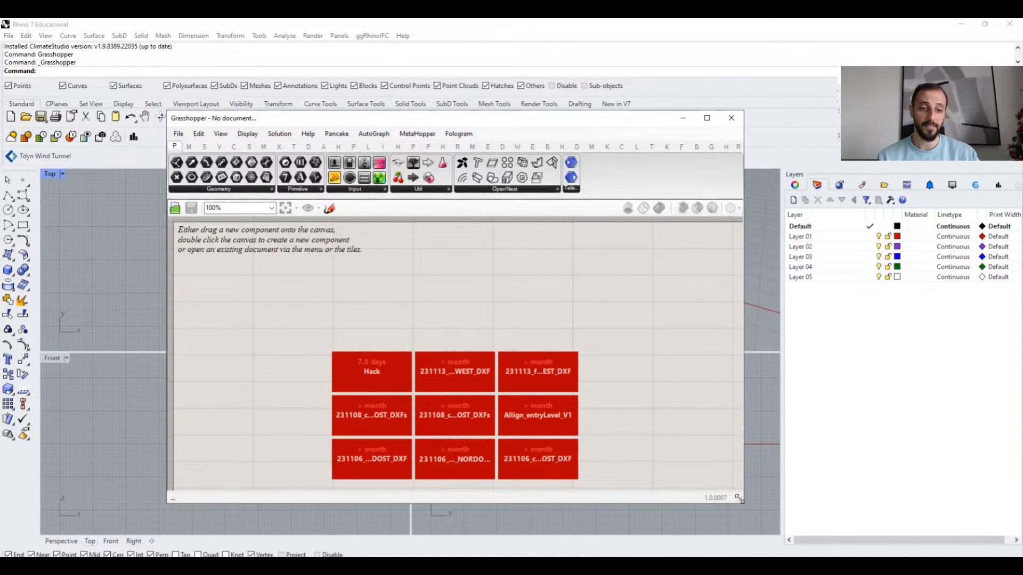
drag(738, 498, 779, 512)
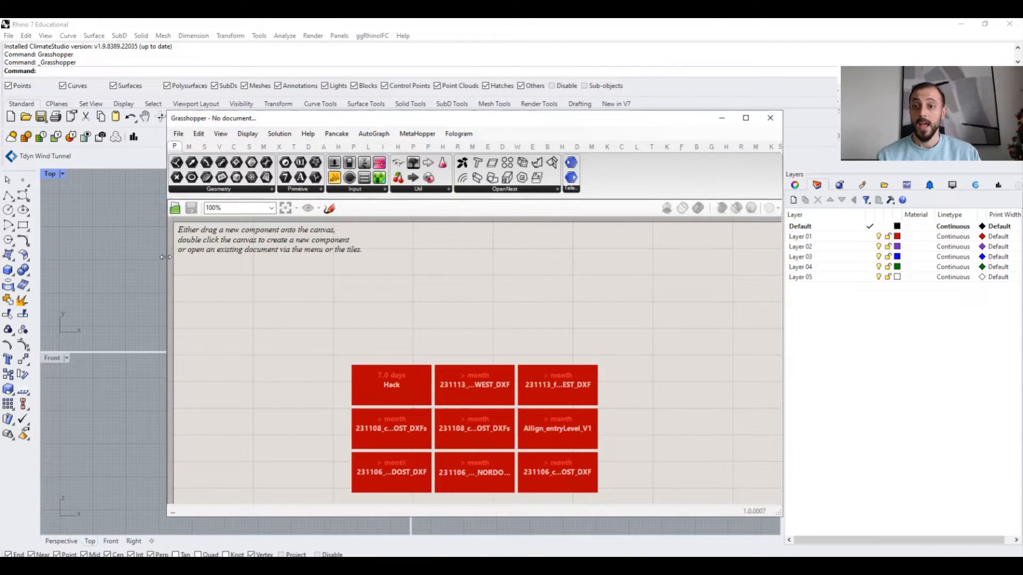
drag(165, 257, 58, 257)
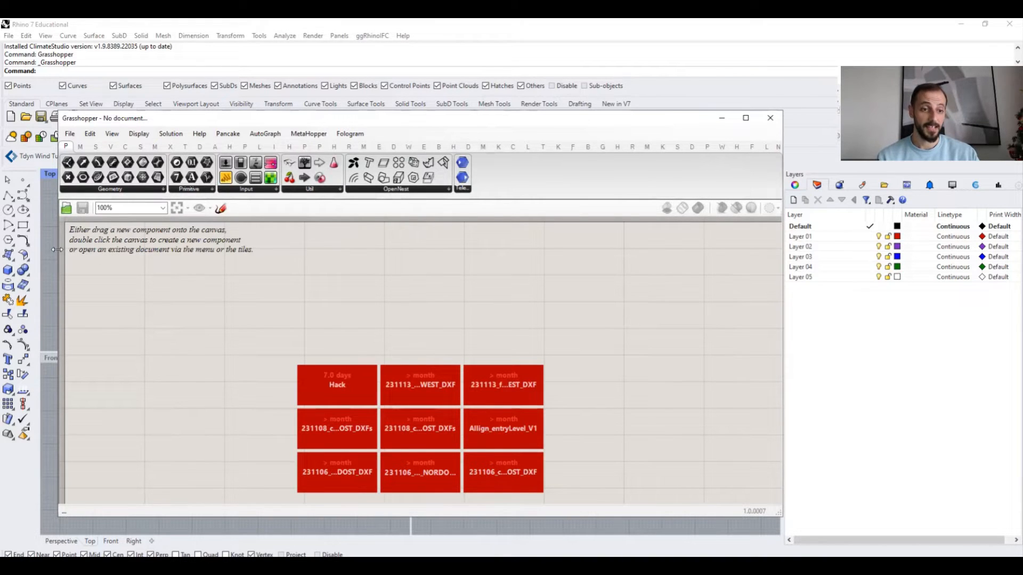
drag(57, 249, 194, 249)
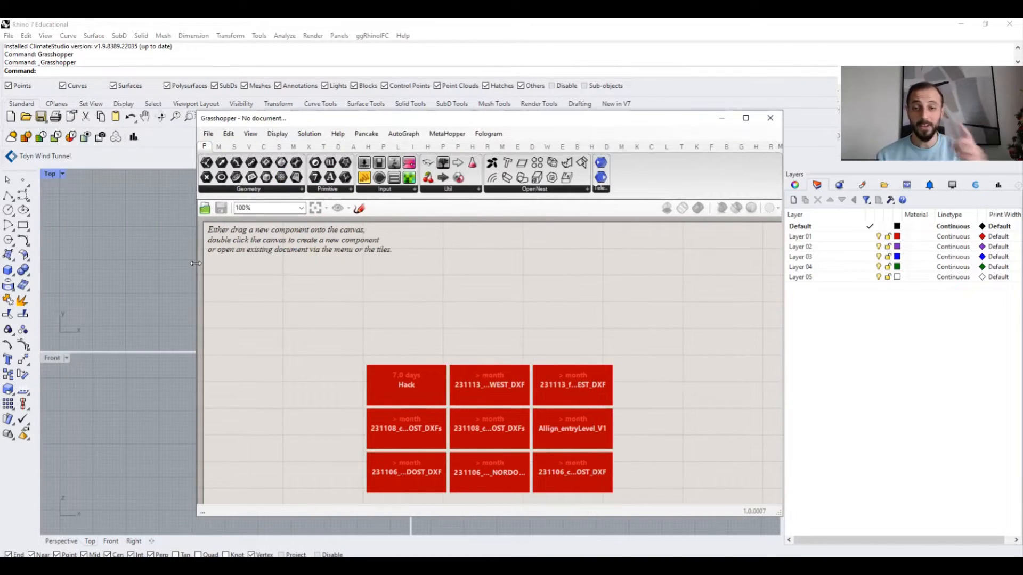
- Browse through the Grasshopper component tabs to review the available component groups
click(218, 147)
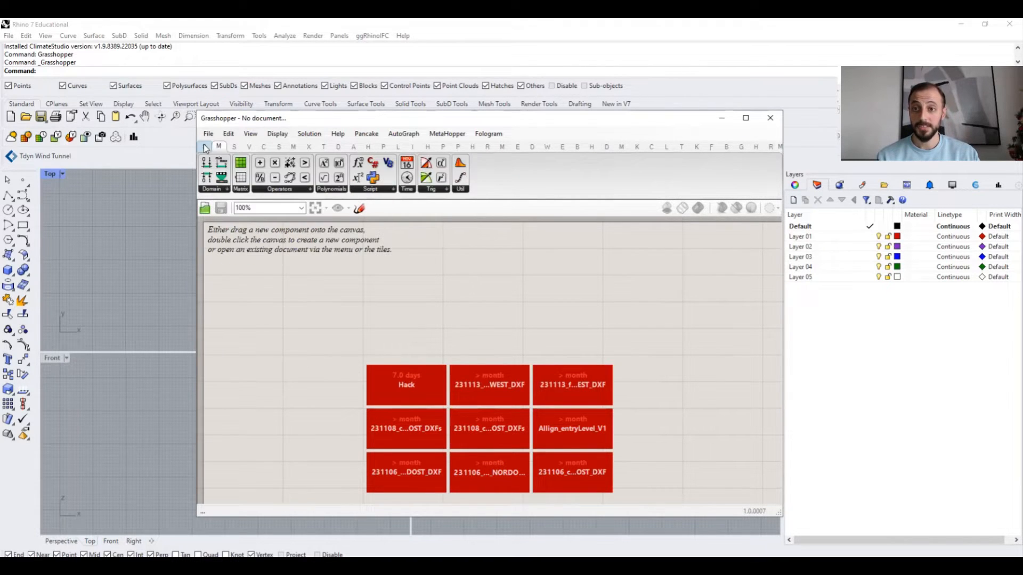
click(232, 147)
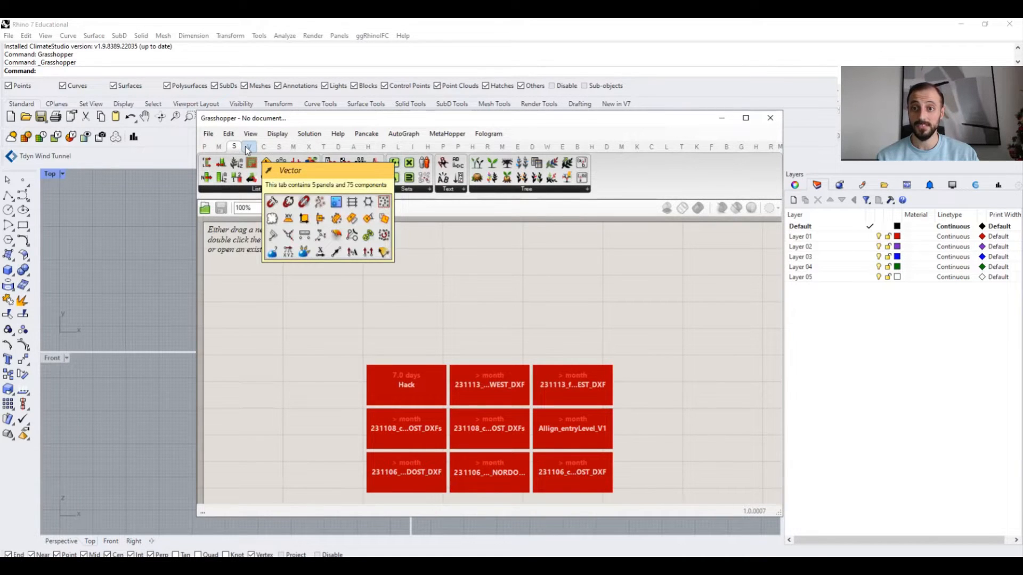
click(247, 149)
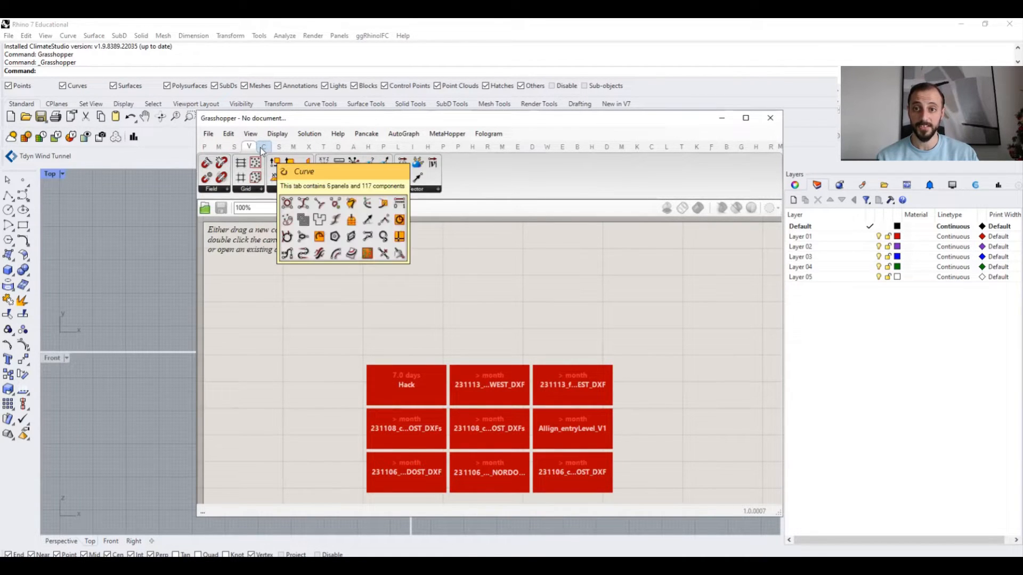
click(264, 149)
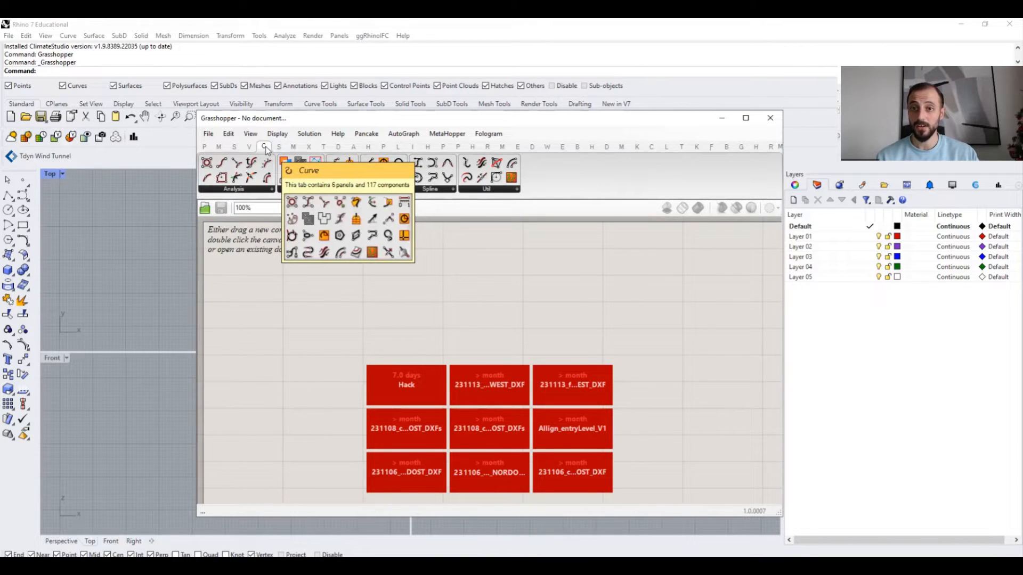
click(277, 148)
click(293, 148)
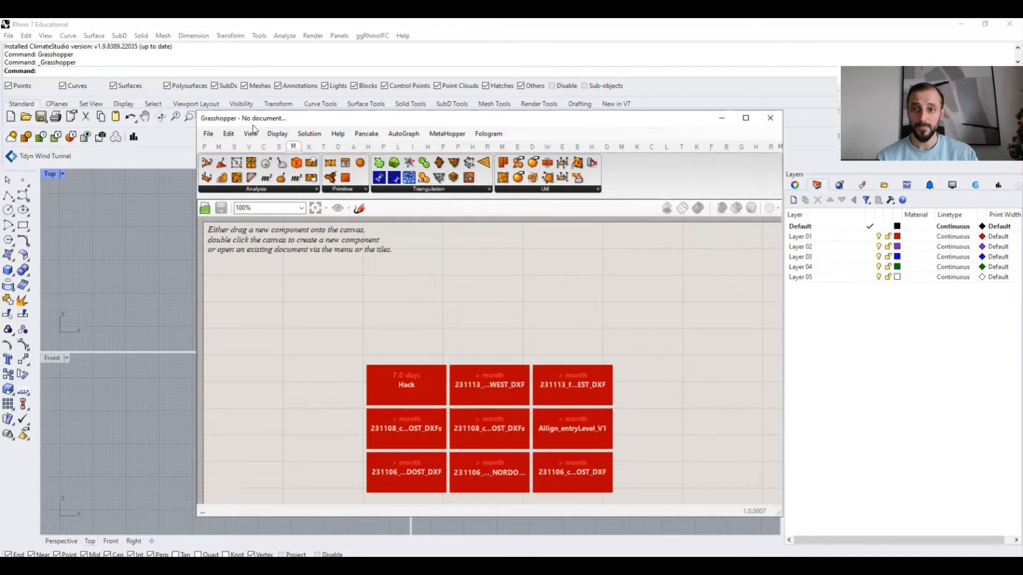
click(309, 148)
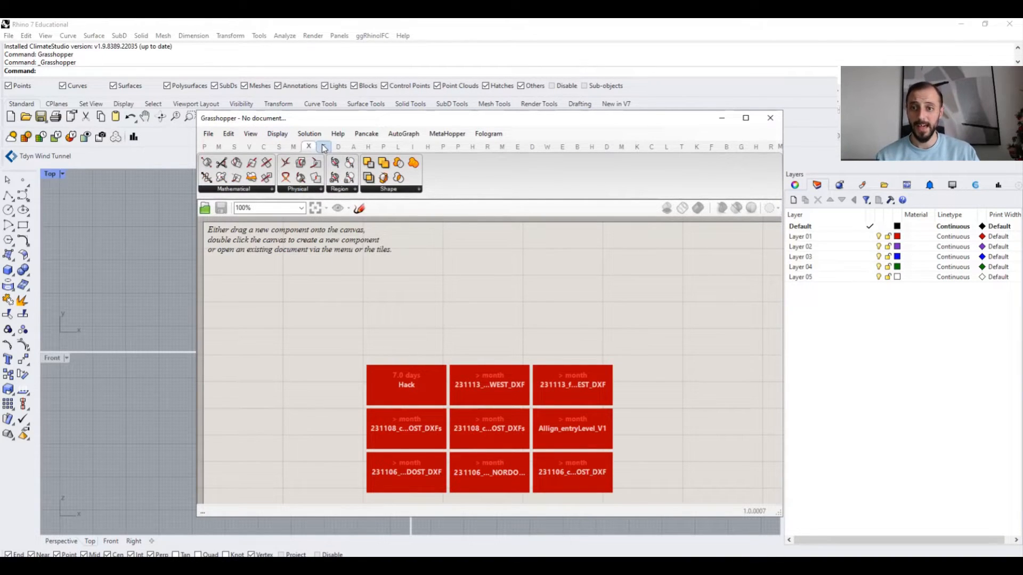
click(323, 148)
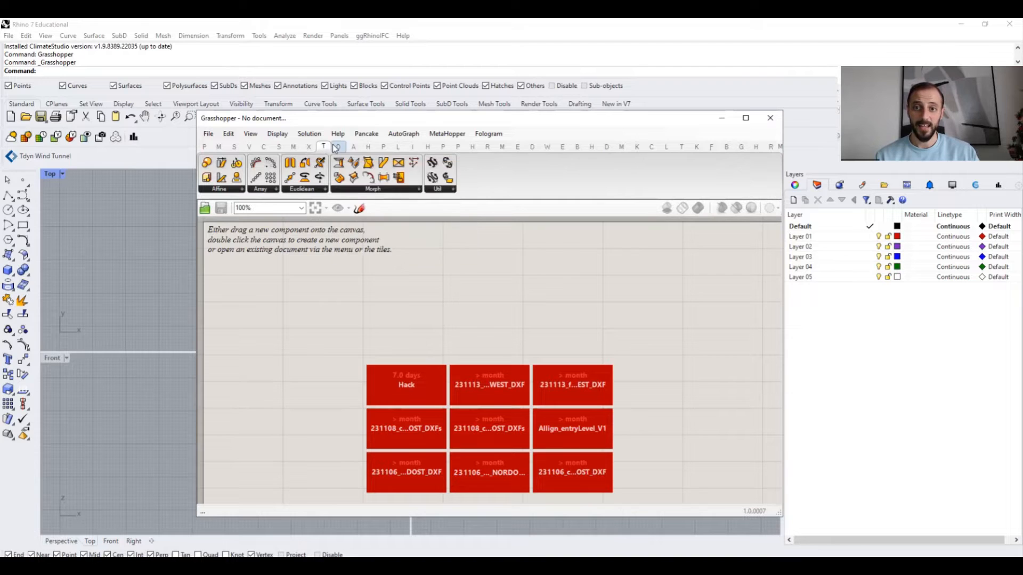
click(338, 147)
click(353, 148)
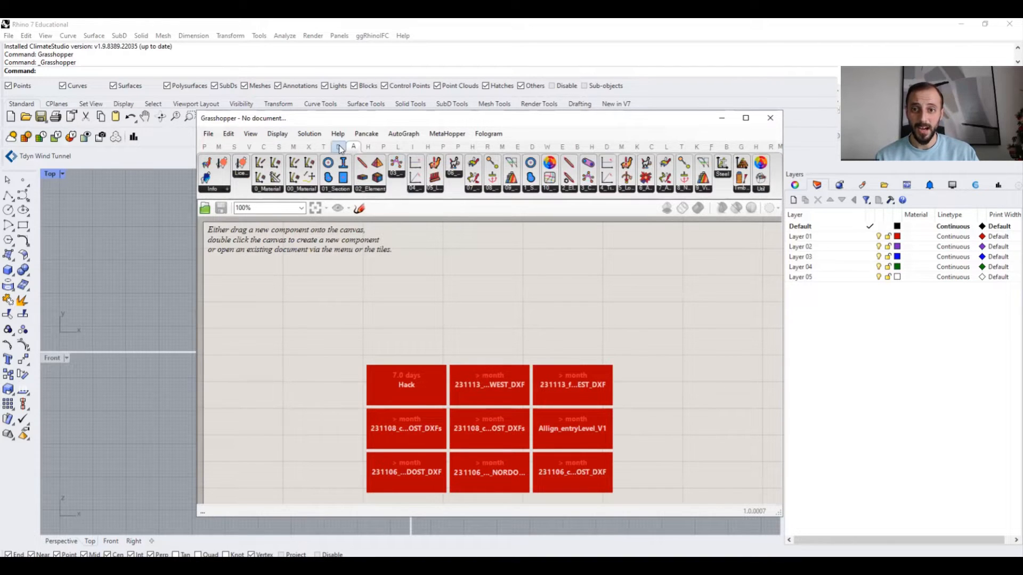
click(339, 147)
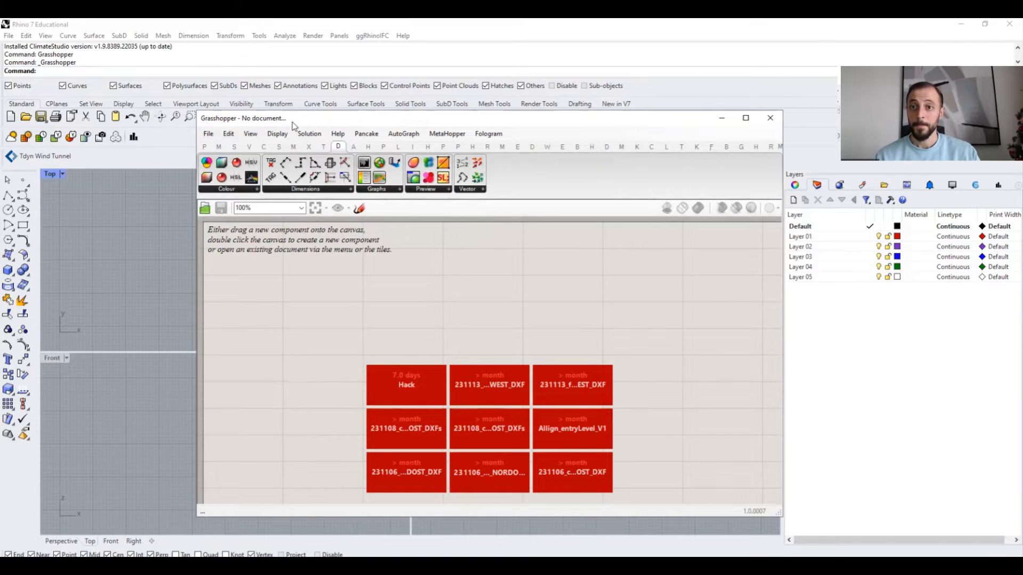
- Reposition the Grasshopper window and place a Curve parameter from the Geometry panel onto the canvas
drag(291, 118, 454, 111)
click(369, 140)
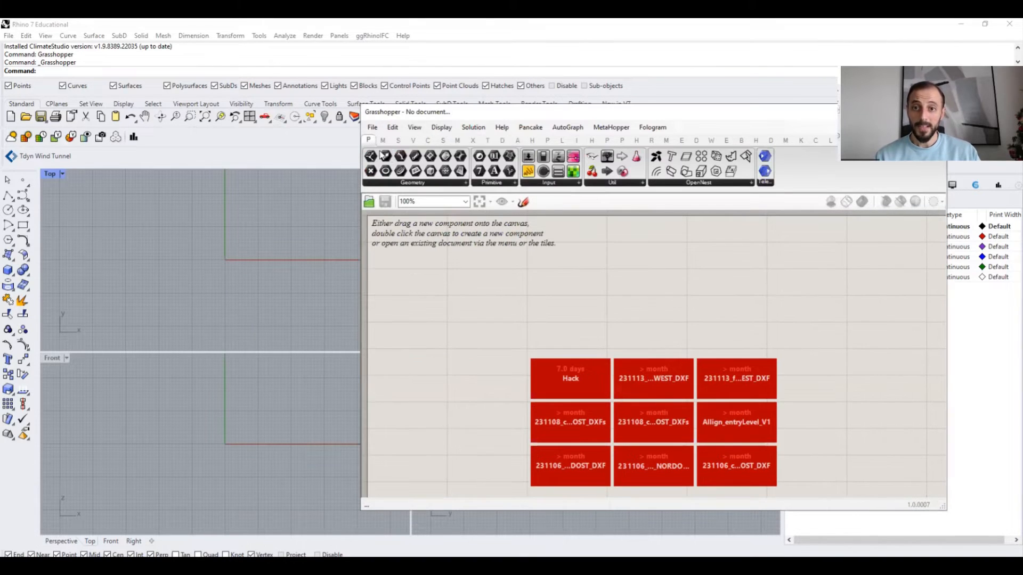
click(407, 184)
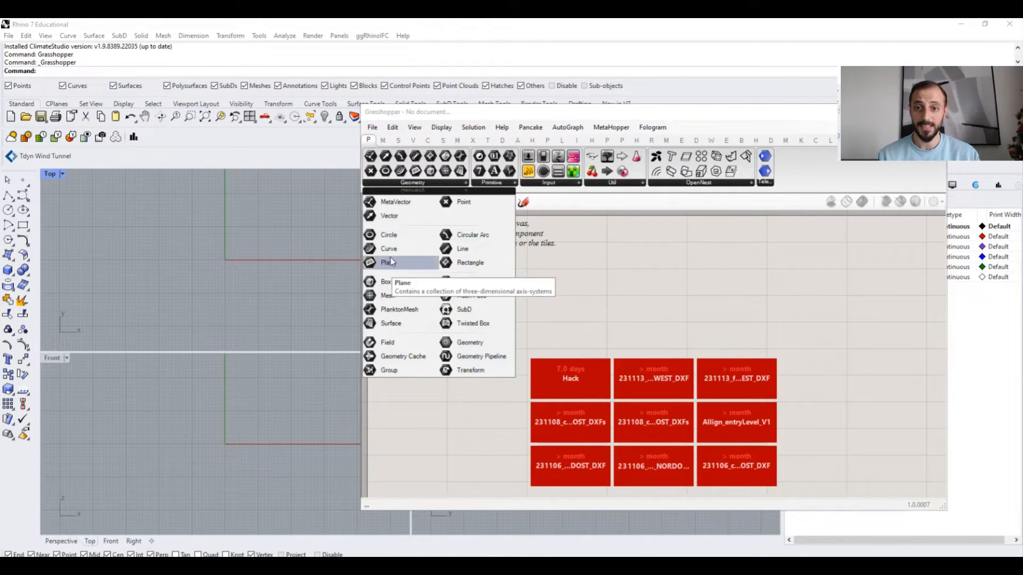
drag(390, 252, 462, 344)
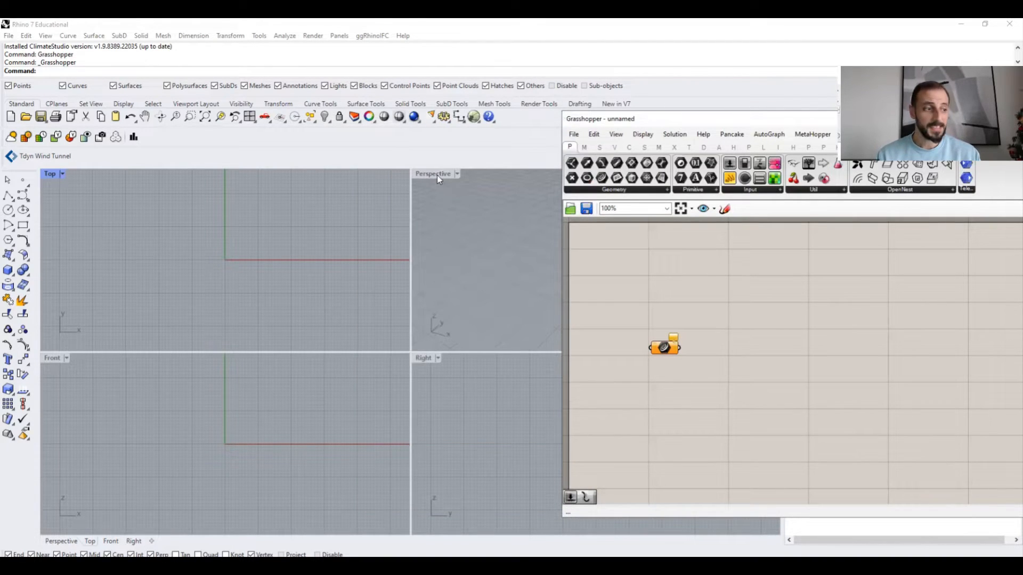
- Maximize the Perspective viewport and turn off Draw Icons so components show names
double_click(432, 174)
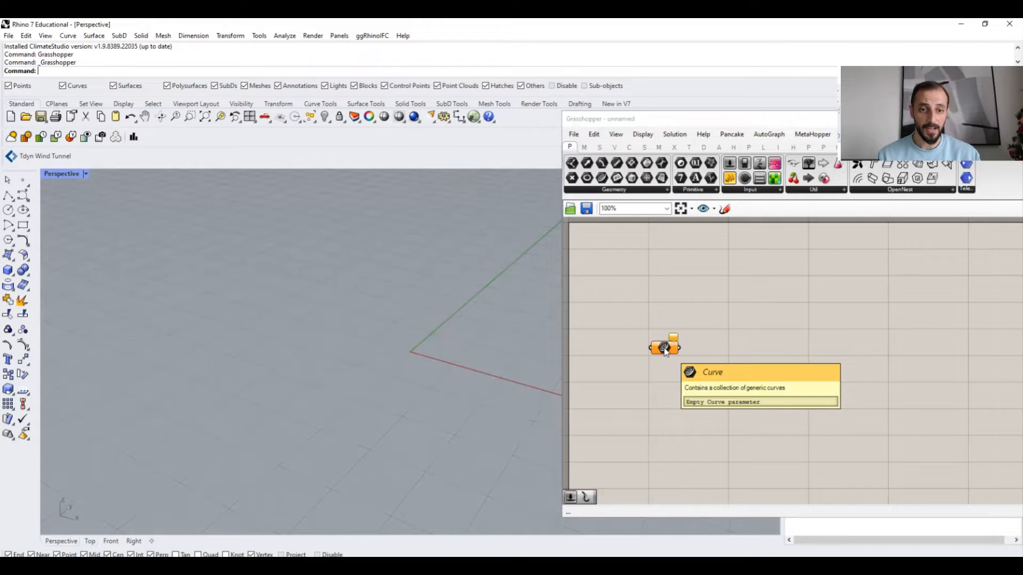
click(651, 301)
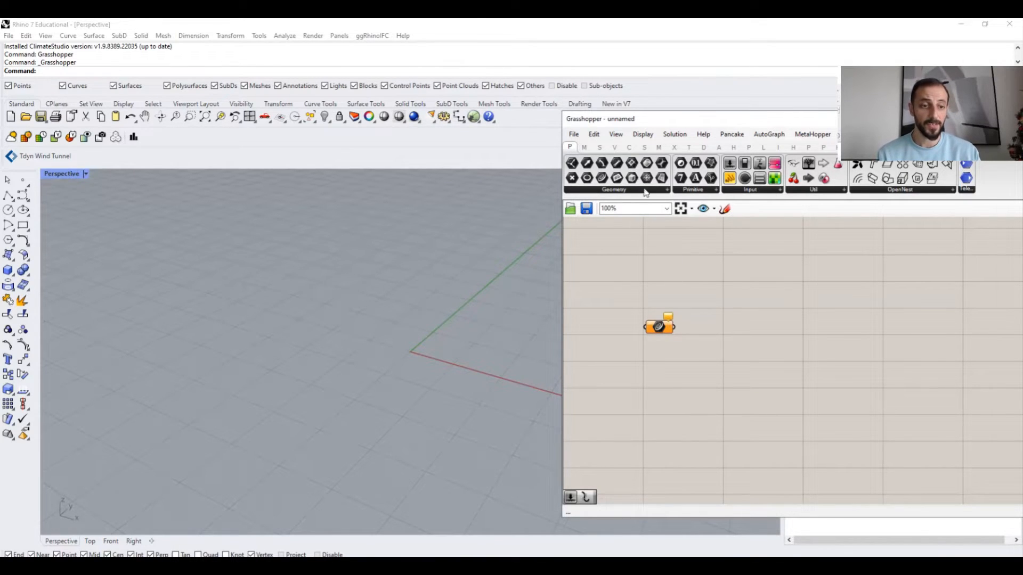
click(643, 135)
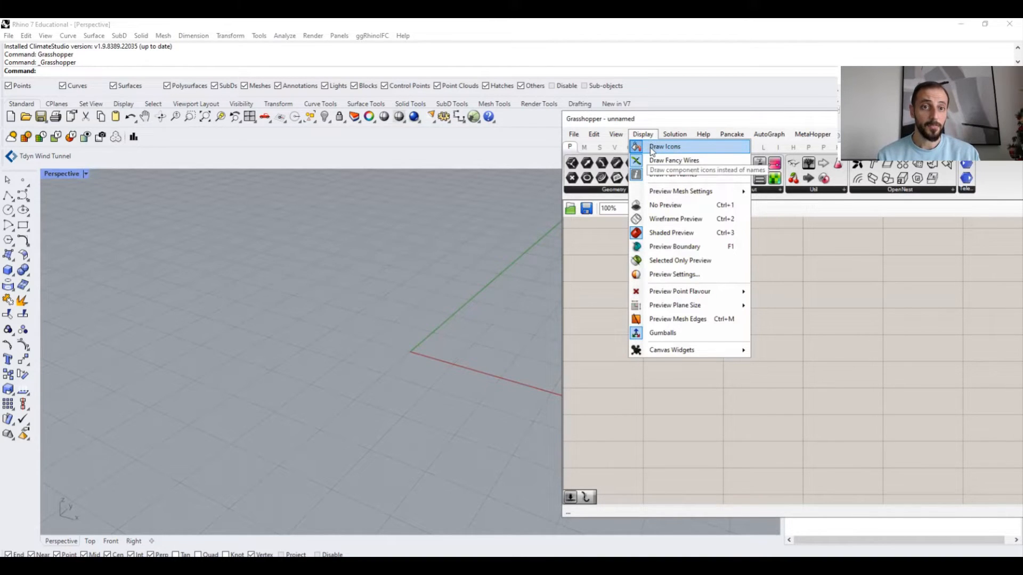
click(652, 152)
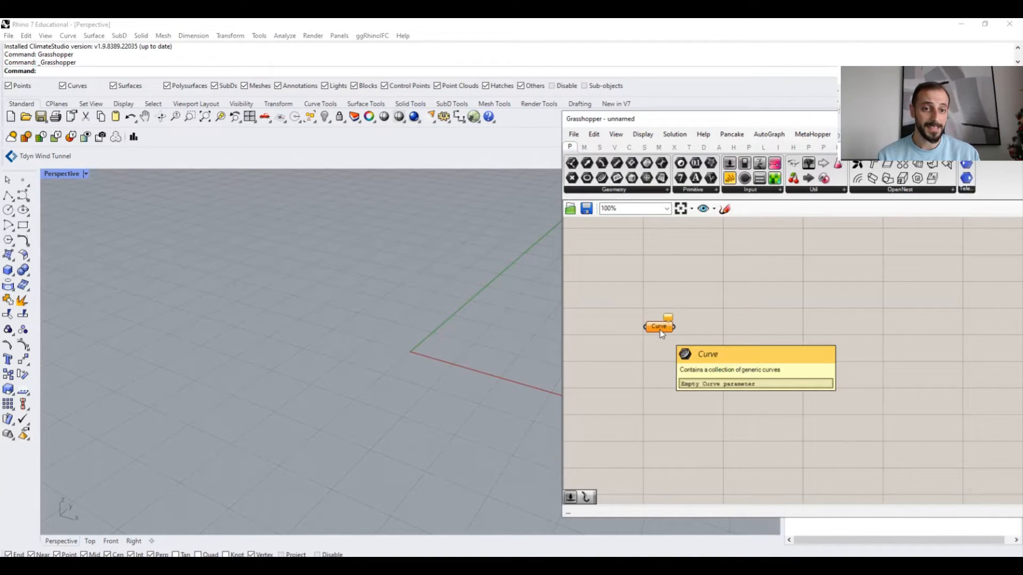
- Toggle Draw Full Names on and then off again in the canvas display options
click(643, 134)
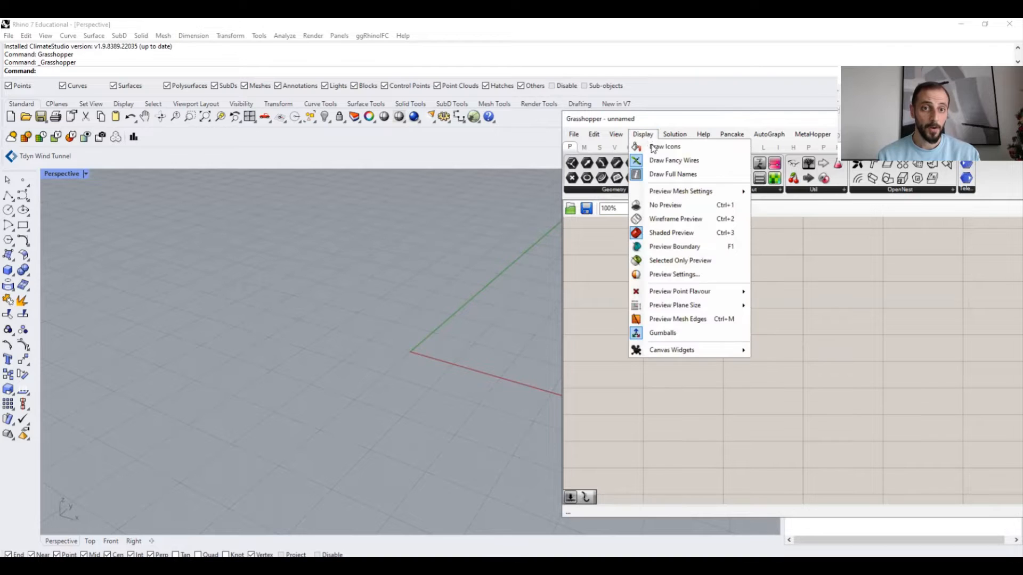
click(666, 176)
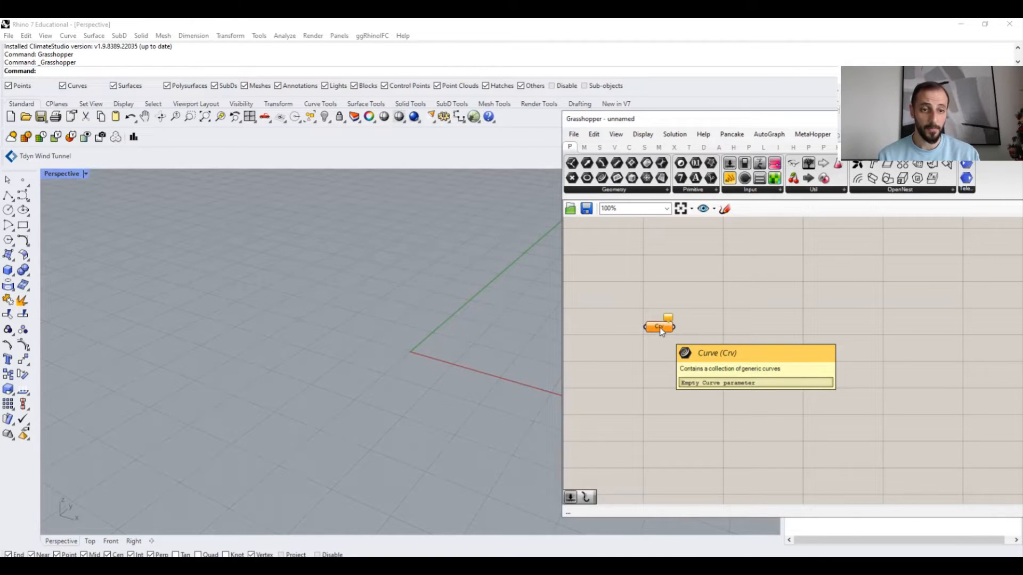
click(643, 134)
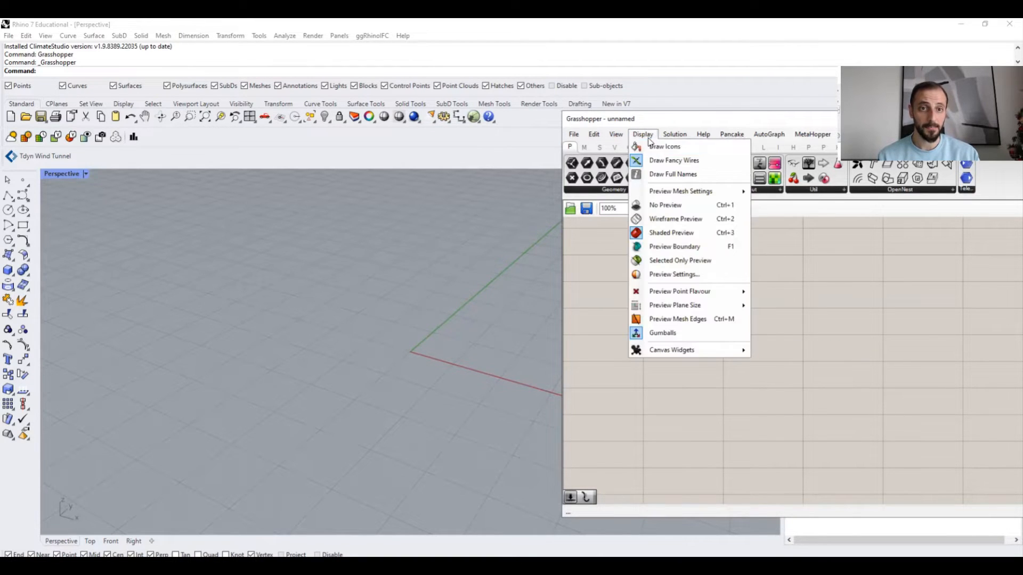
click(662, 175)
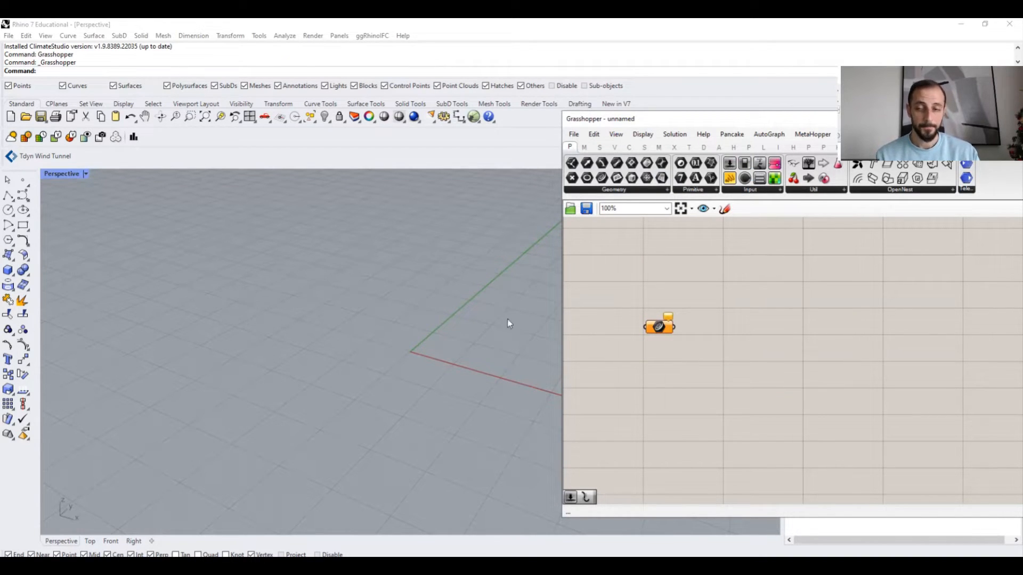
- Draw a small rectangle on the ground plane near the origin in the Perspective viewport
click(23, 225)
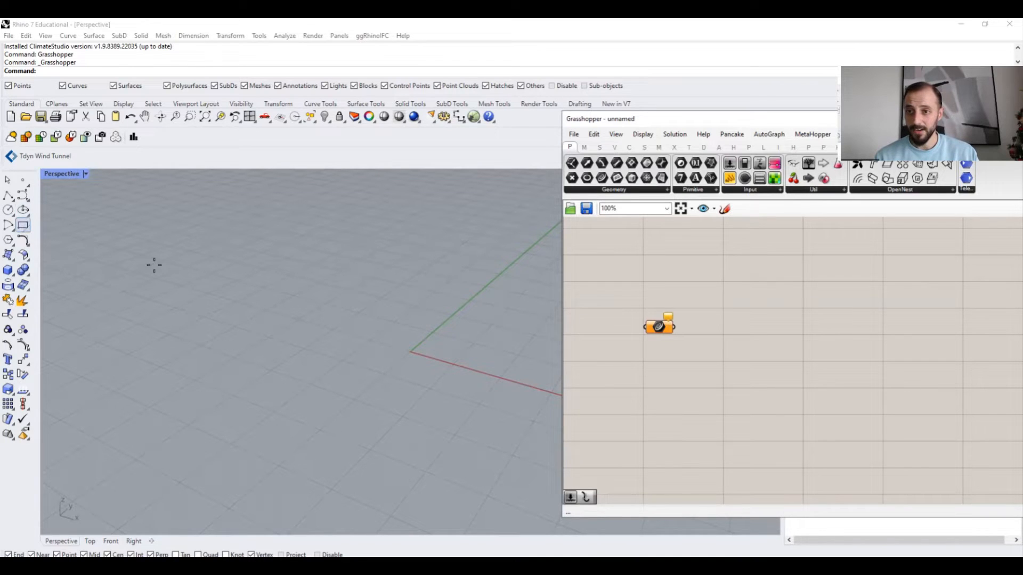
click(205, 259)
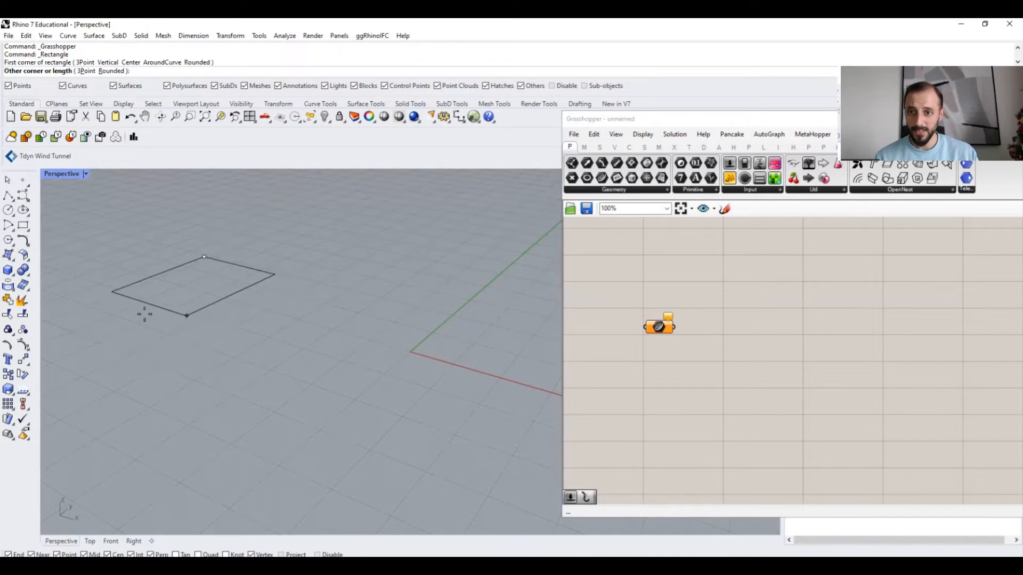
scroll(154, 312, down, 6)
right_drag(140, 304, 241, 337)
scroll(158, 333, down, 3)
click(136, 364)
scroll(243, 336, down, 3)
scroll(242, 336, up, 3)
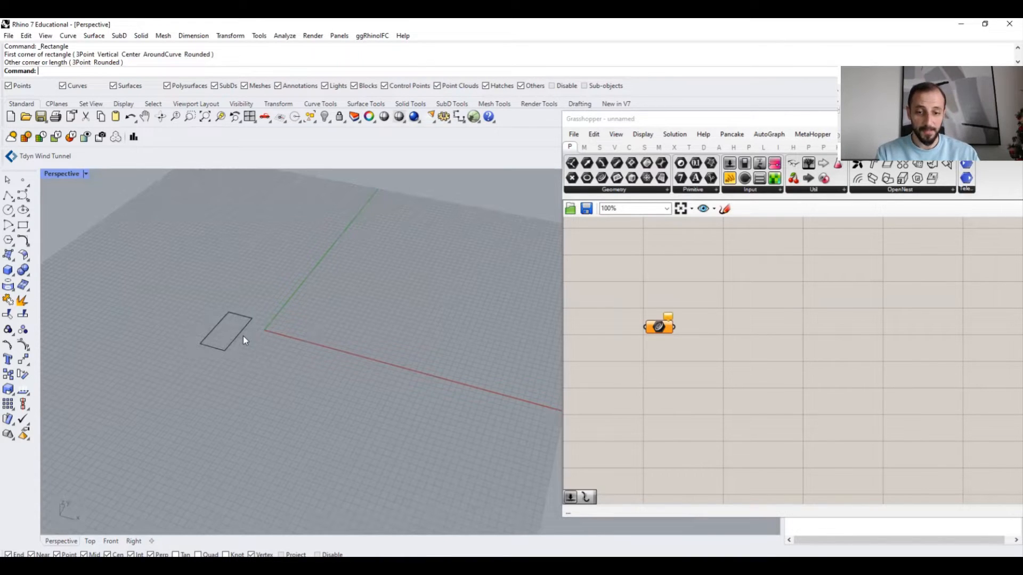
click(243, 336)
key(Escape)
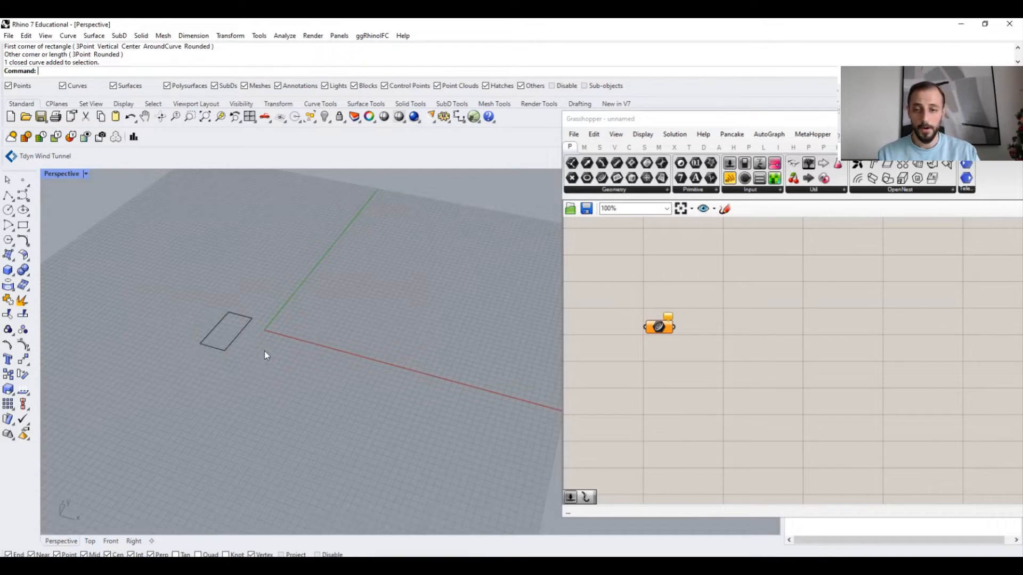
- Copy the rectangle with Ortho on, placing the duplicate further along the x-axis
click(237, 347)
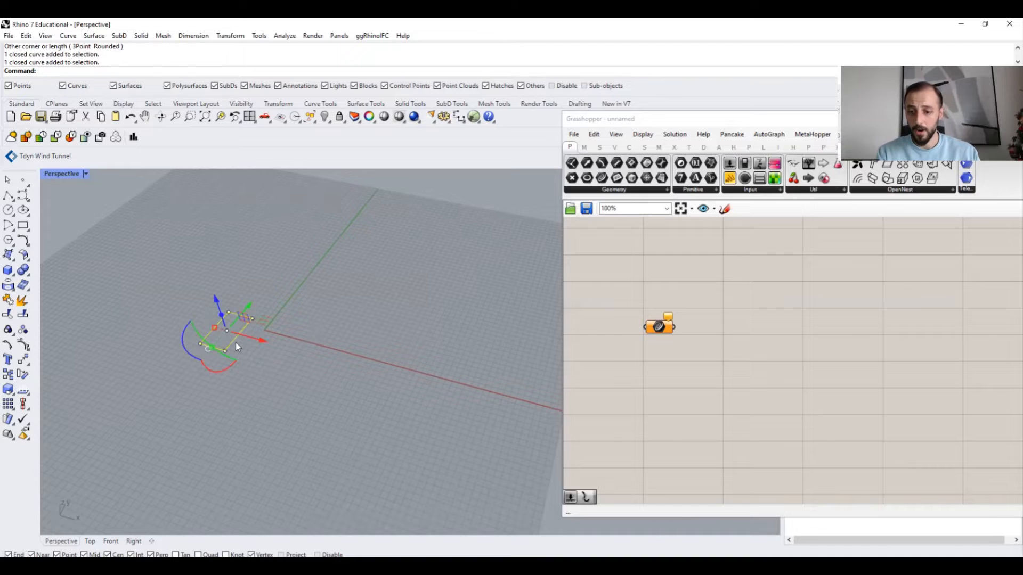
text(copy)
key(Return)
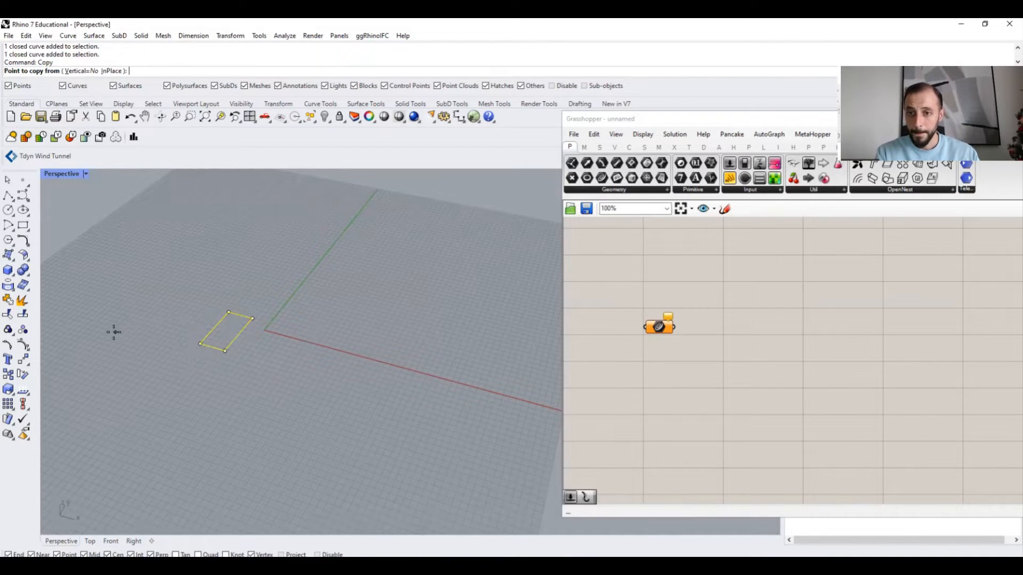
click(201, 343)
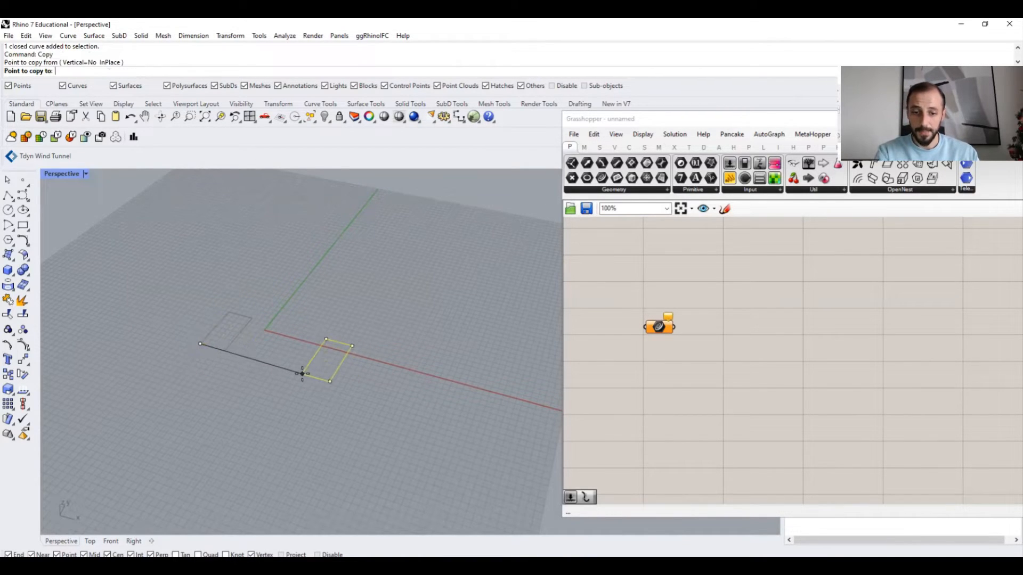
key(F8)
click(285, 370)
key(Return)
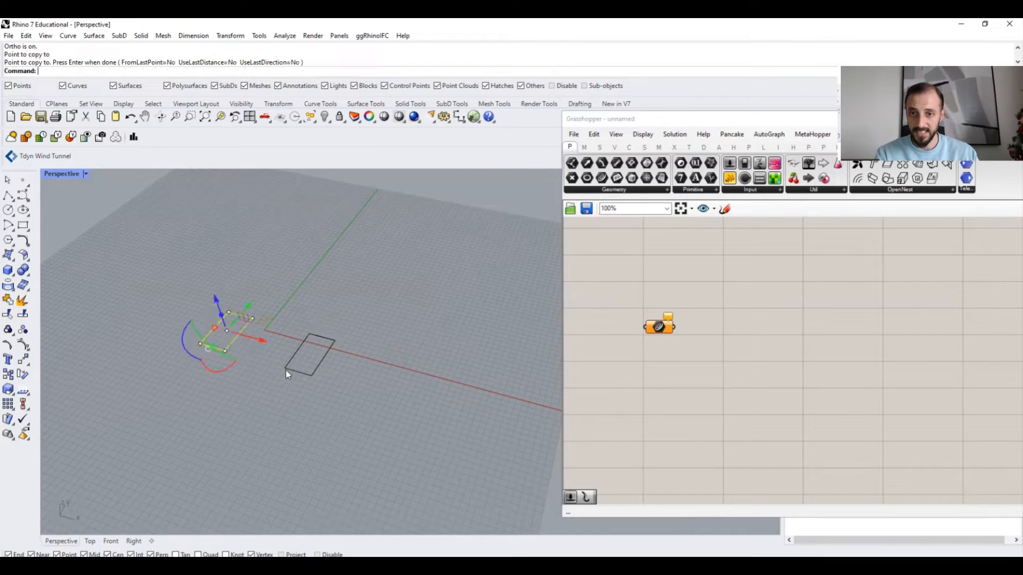
- Begin extruding the rectangle nearest the origin with ExtrudeCrv, entering a distance of 2000
key(Escape)
shift+right_drag(268, 359, 263, 354)
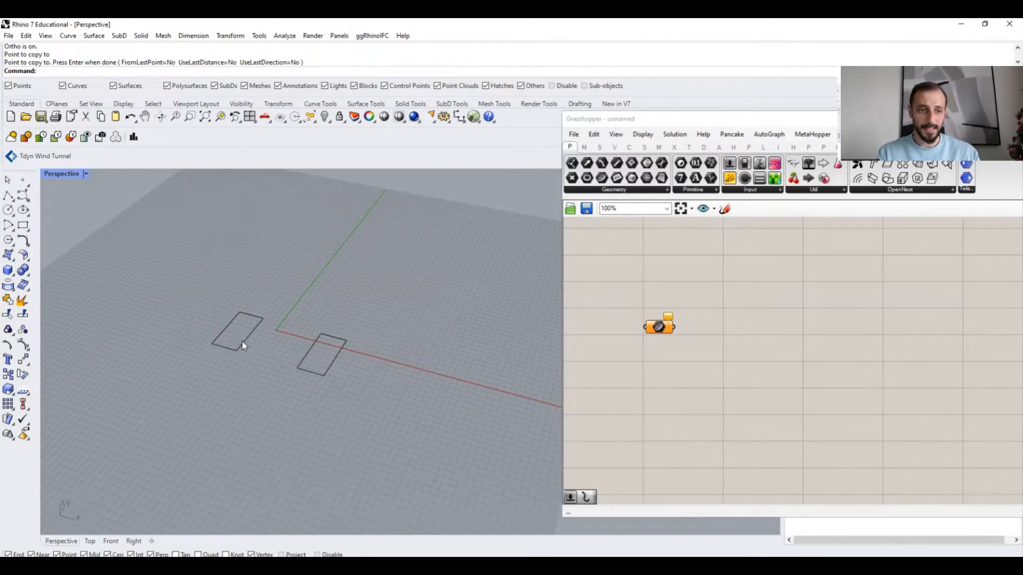
right_drag(271, 344, 264, 340)
scroll(249, 331, up, 2)
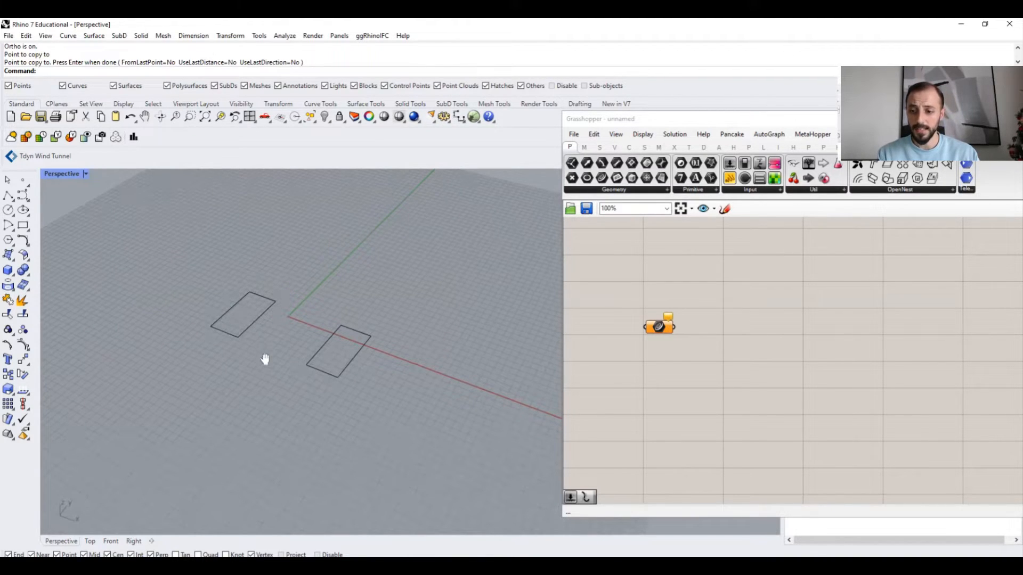
shift+right_drag(258, 352, 257, 369)
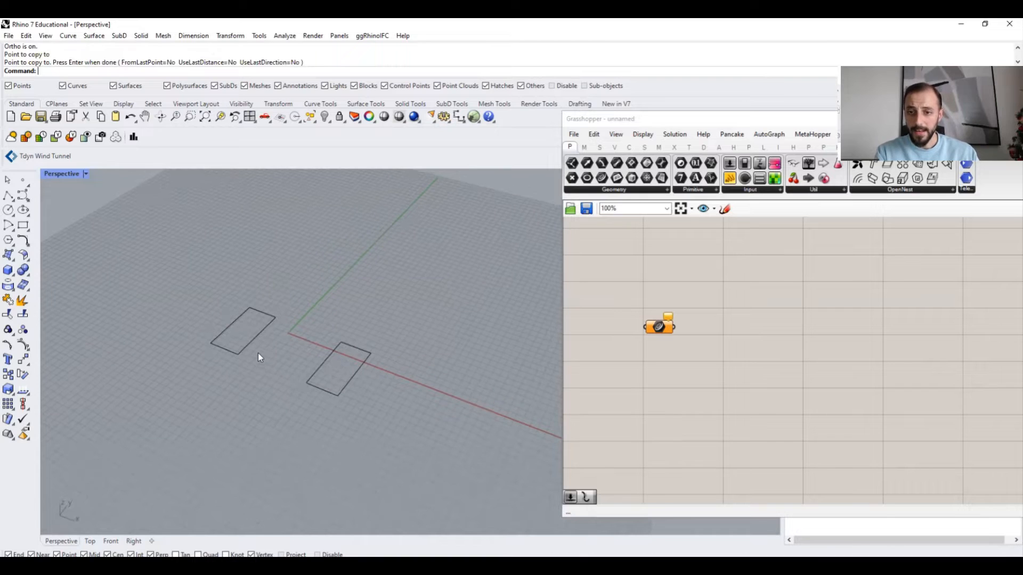
text(ExtractIsocurve)
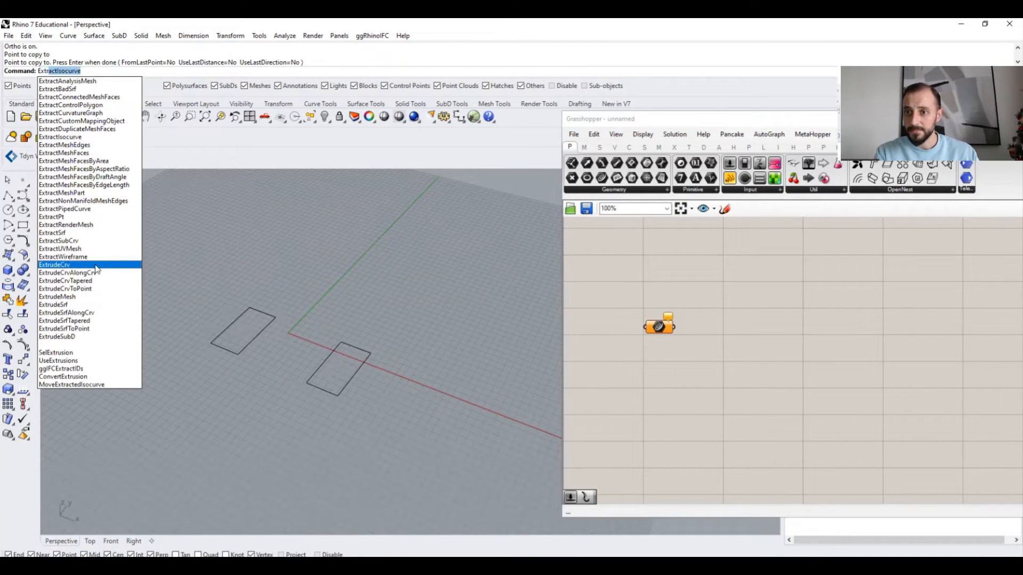
click(96, 265)
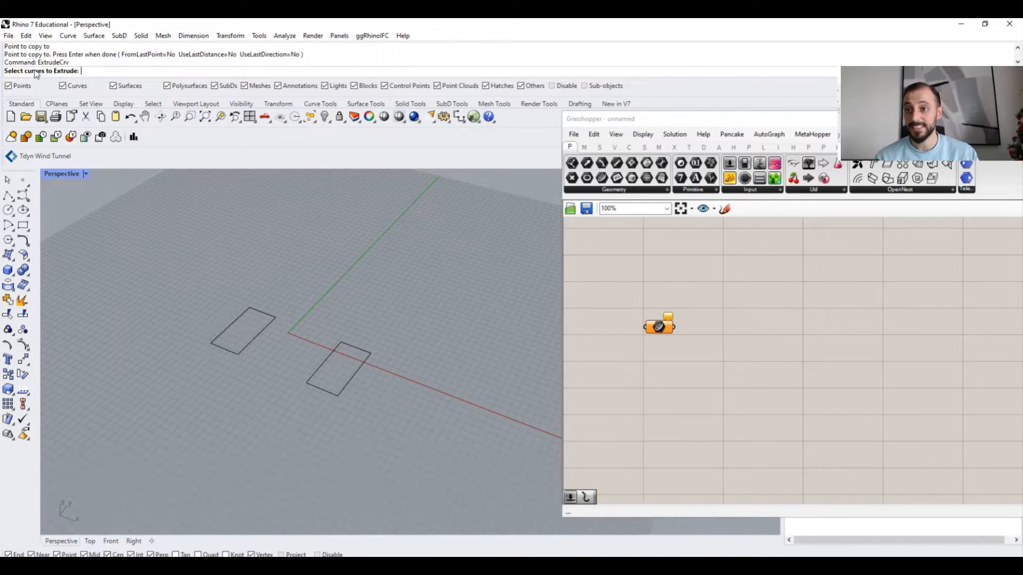
click(256, 342)
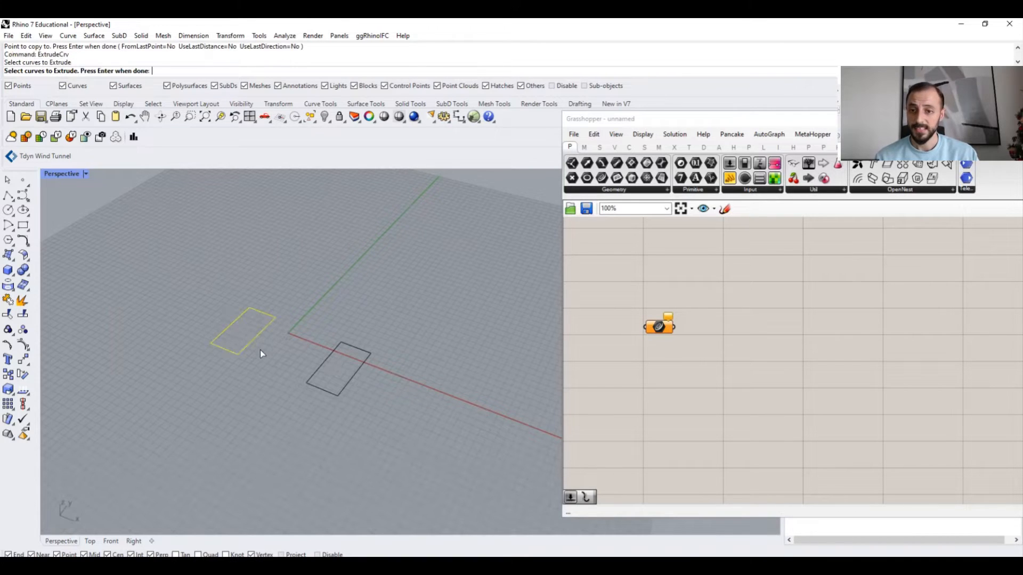
key(Return)
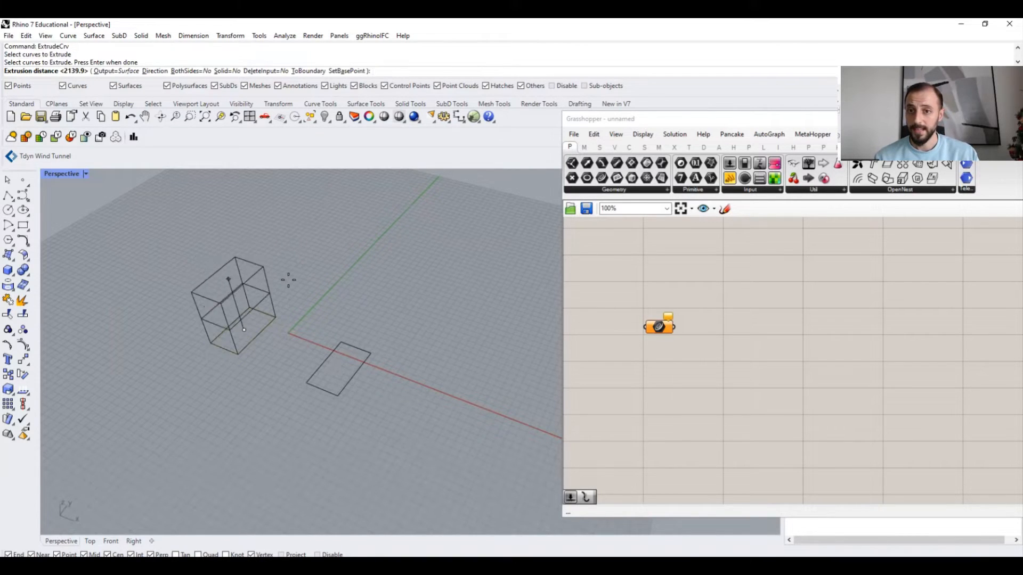
text(20)
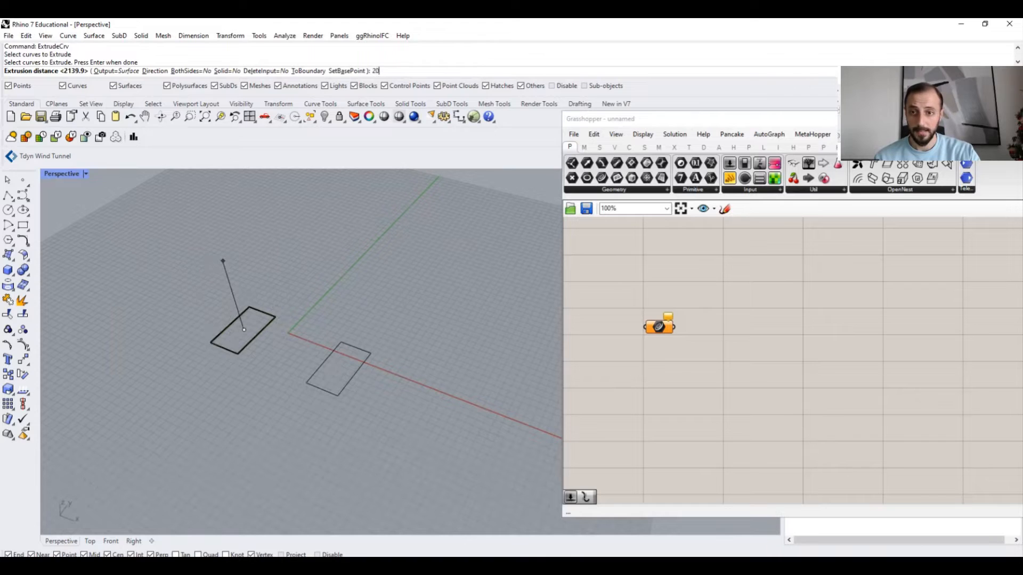
text(0)
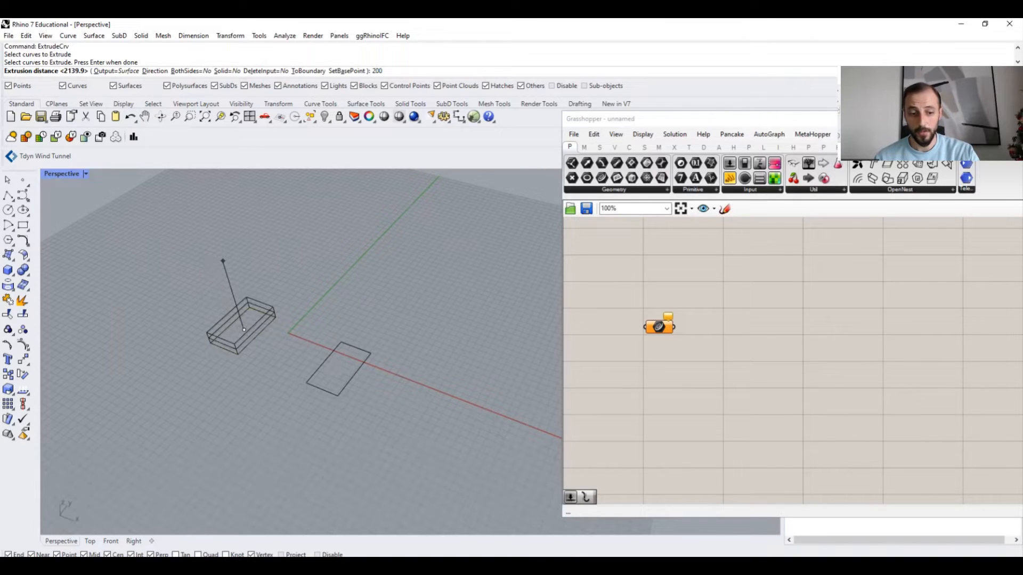
text(0)
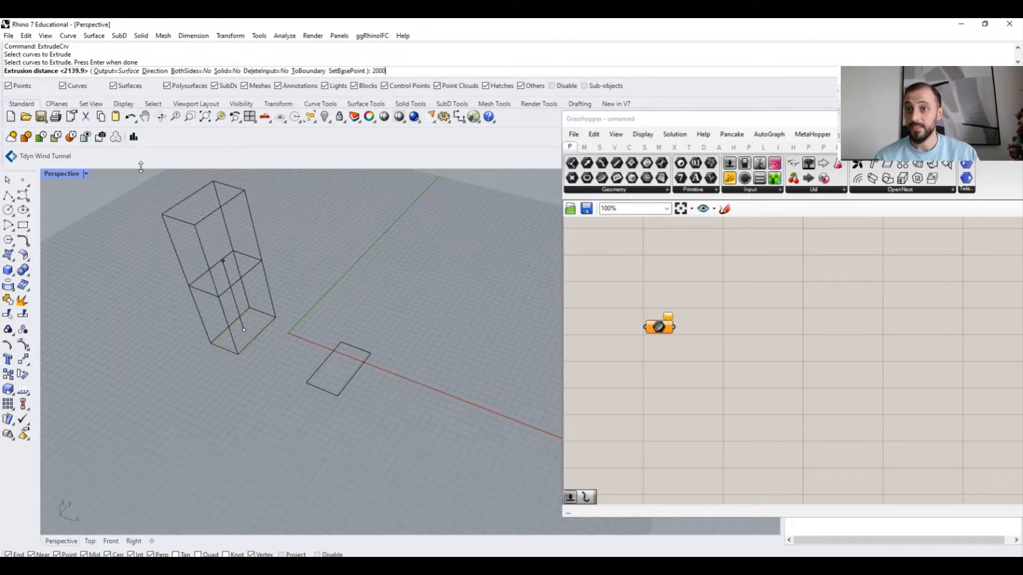
- Cycle the extrusion's Output, BothSides and Solid options, then extrude the rectangle 2000 as an open surface
click(111, 71)
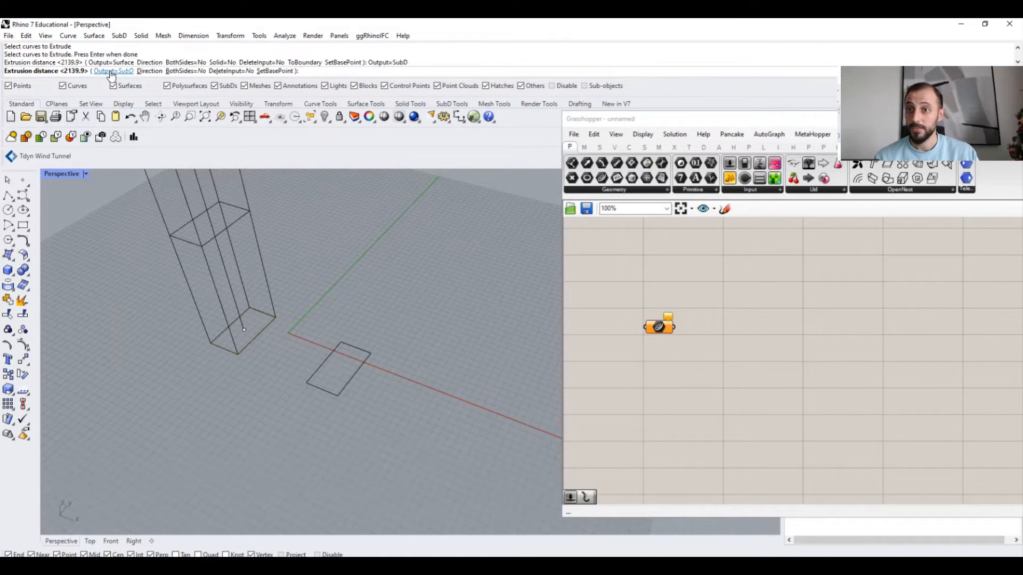
click(110, 71)
click(130, 71)
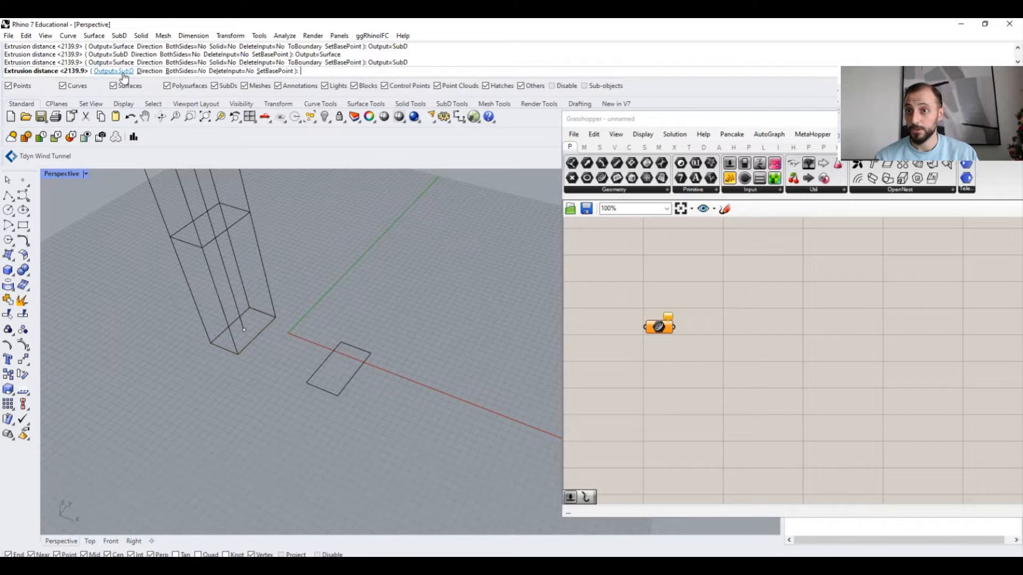
click(130, 71)
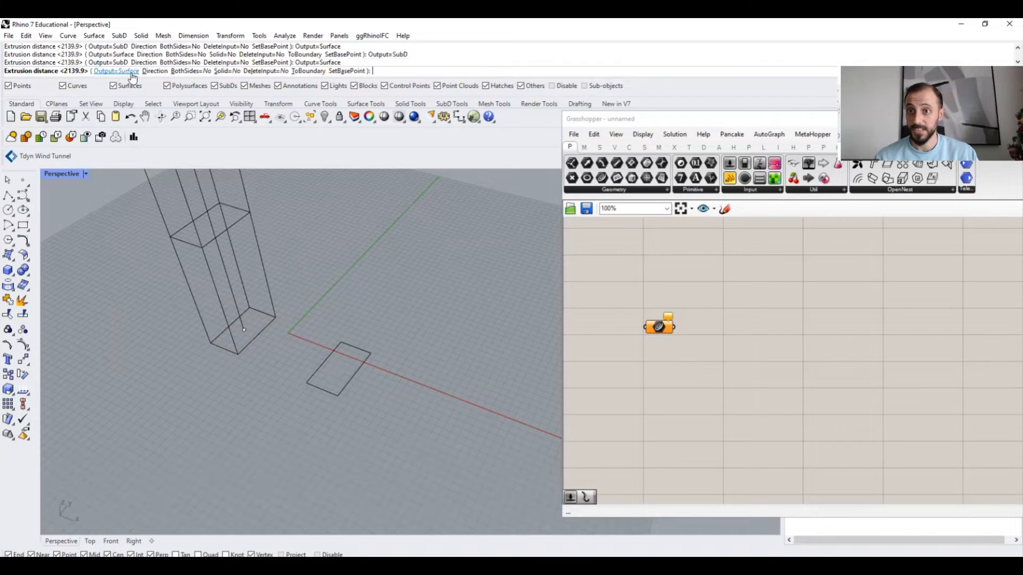
click(191, 71)
click(191, 72)
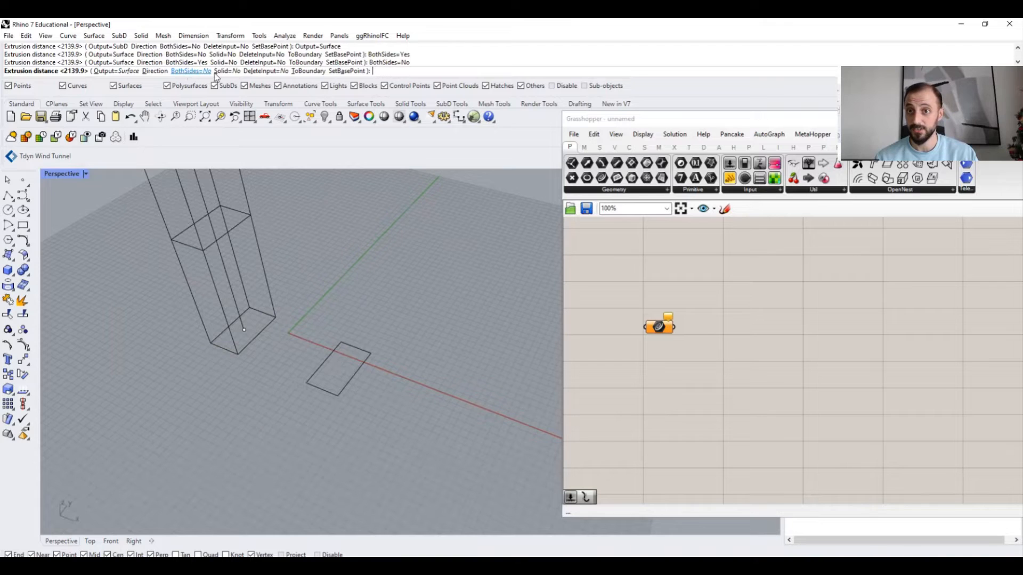
click(223, 71)
click(224, 72)
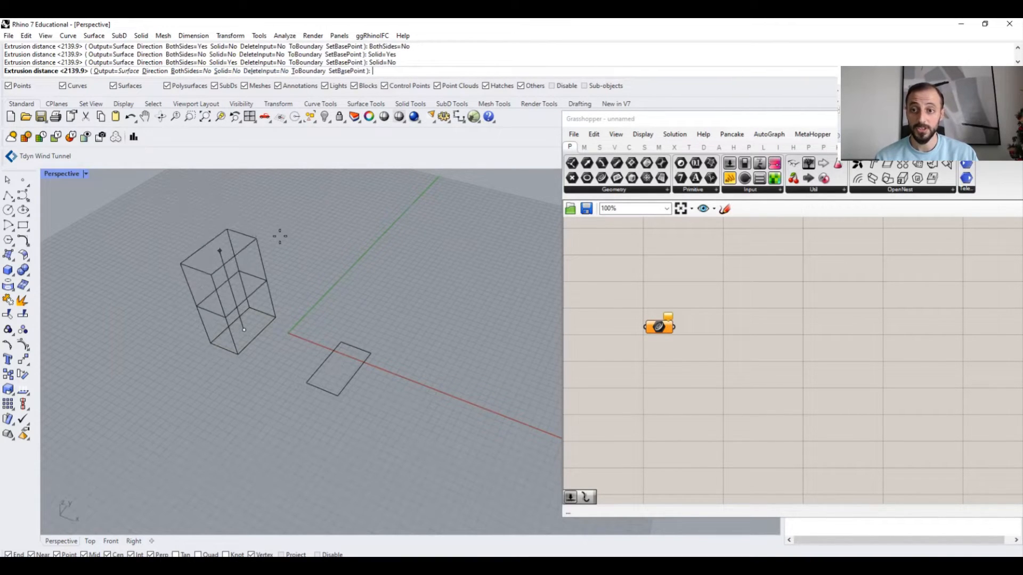
text(2000)
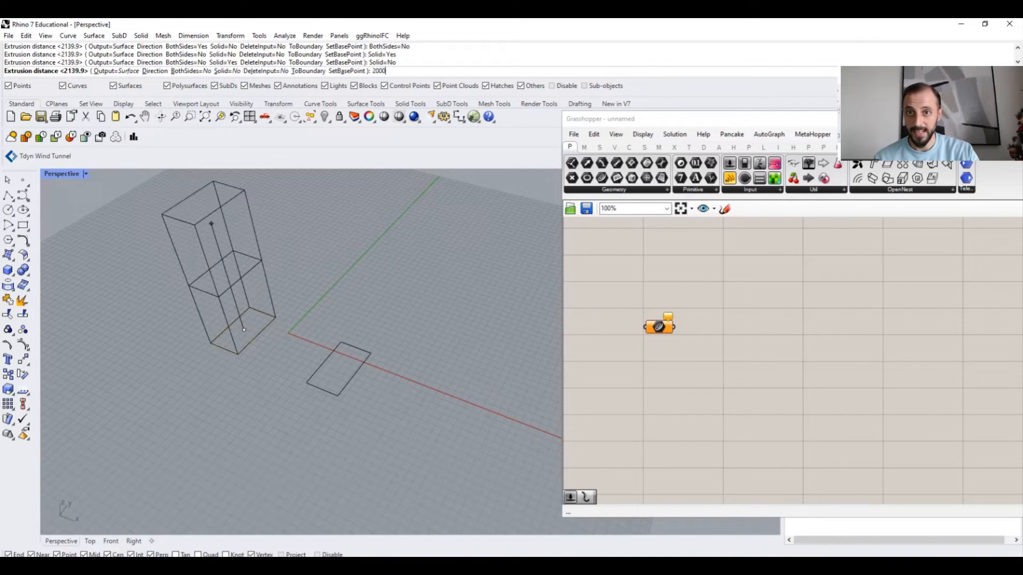
key(Return)
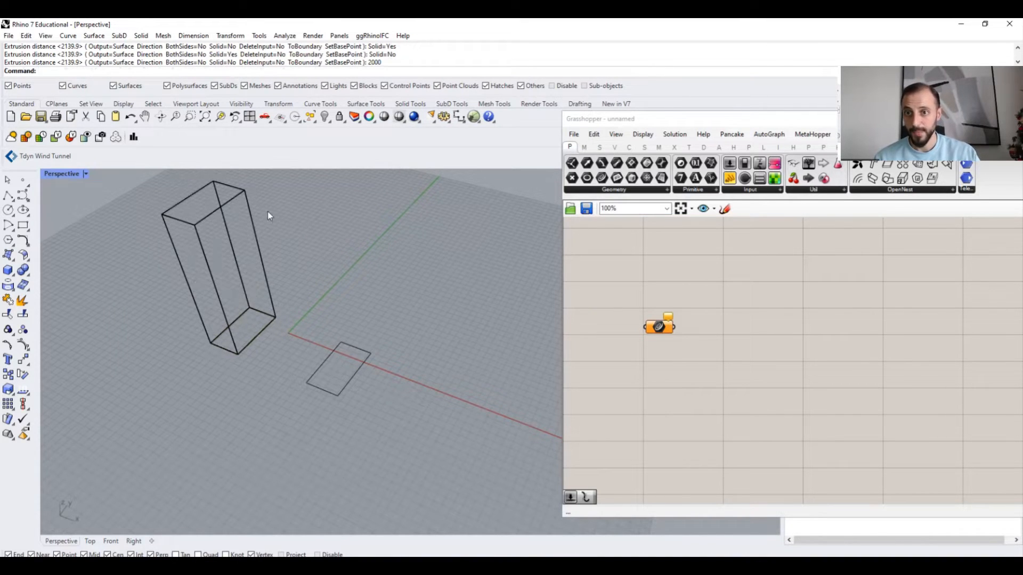
- Switch the Perspective viewport to Shaded display mode
click(65, 173)
click(119, 148)
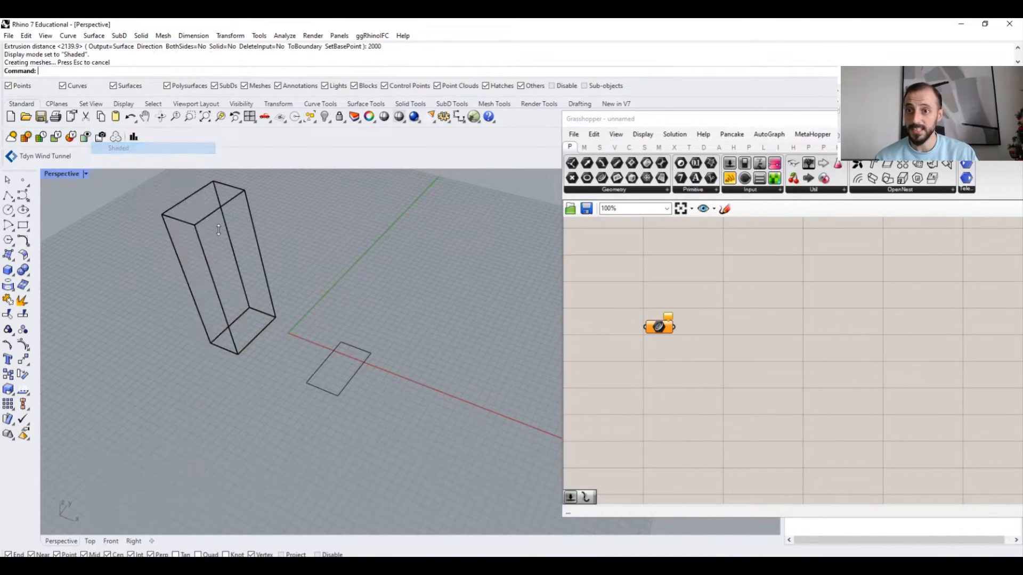
scroll(253, 237, down, 3)
scroll(246, 229, up, 3)
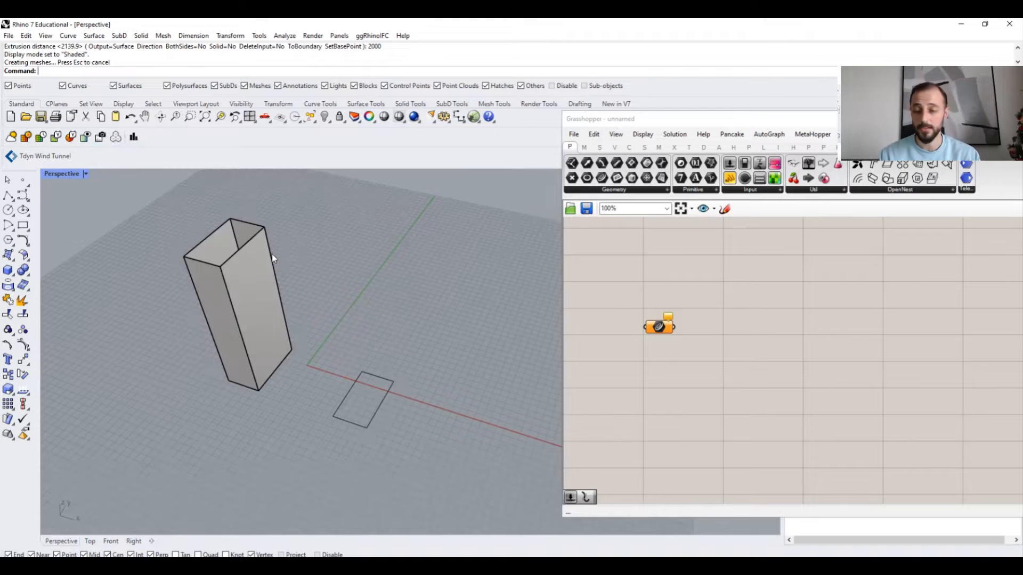
right_drag(247, 253, 259, 250)
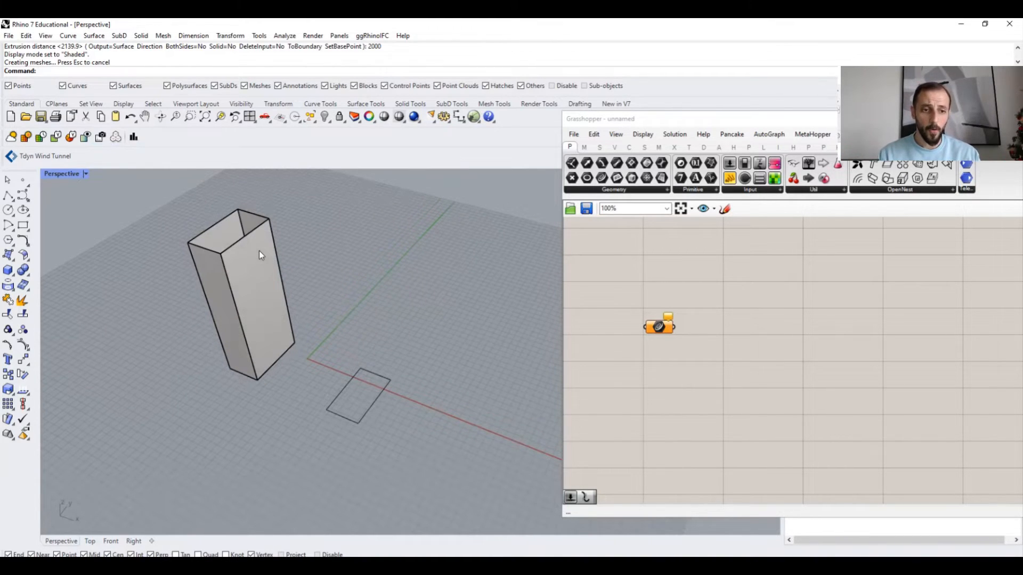
- Delete the open extrusion
click(252, 244)
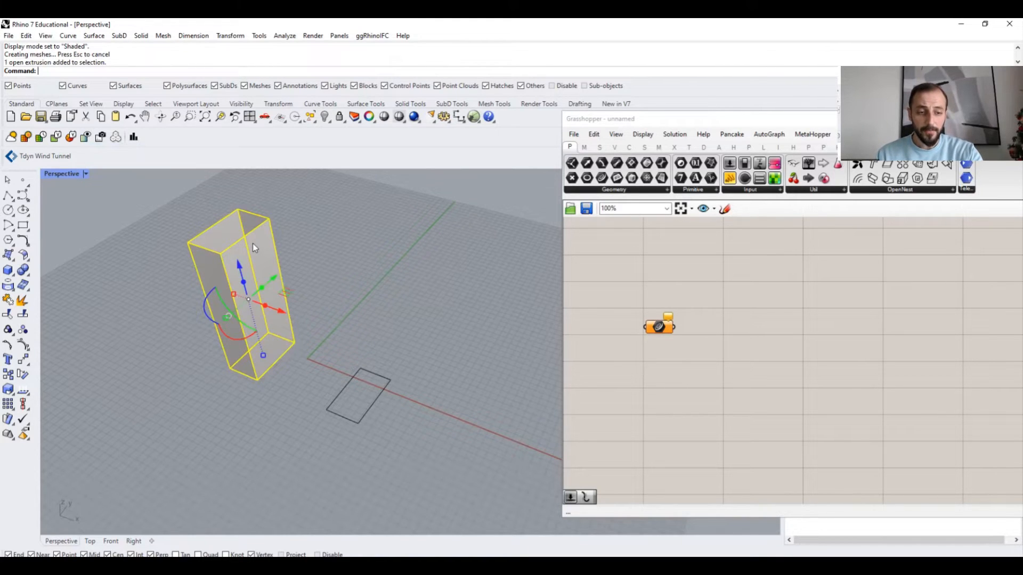
key(Delete)
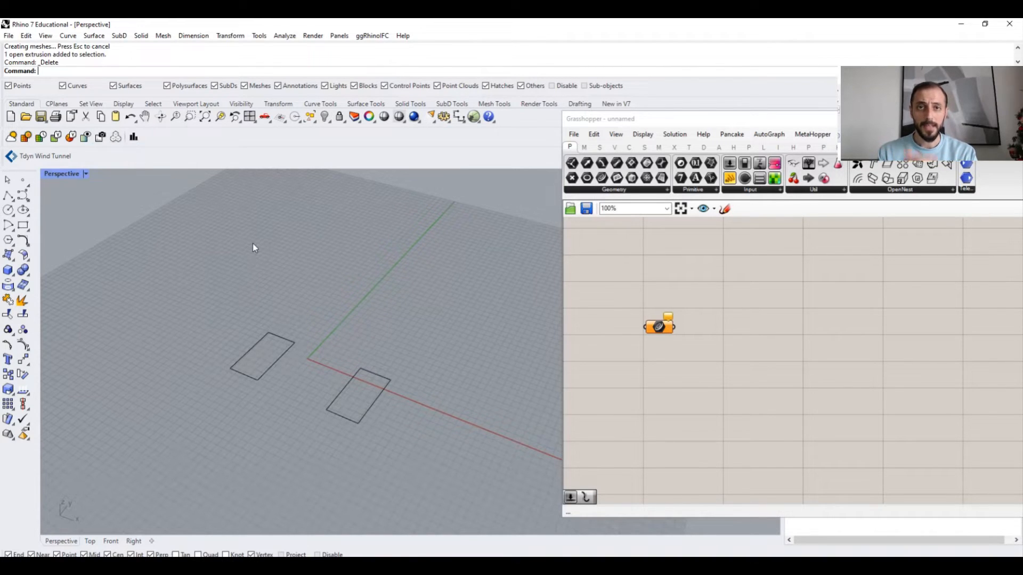
- Extrude the same rectangle 2000 upward with ExtrudeCrv, setting Solid to Yes
text(ExtrudeCrv)
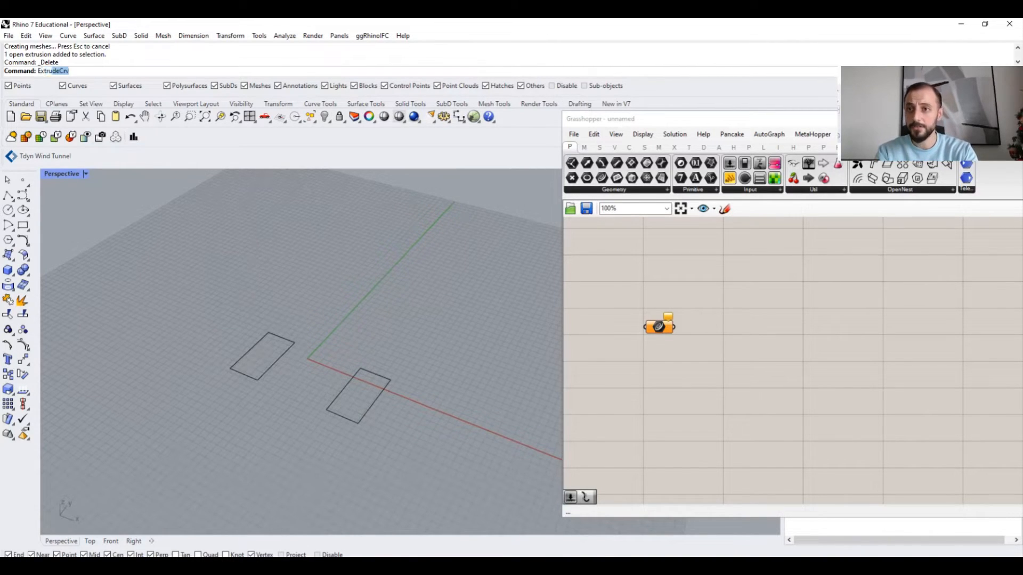
key(Return)
click(257, 343)
key(Return)
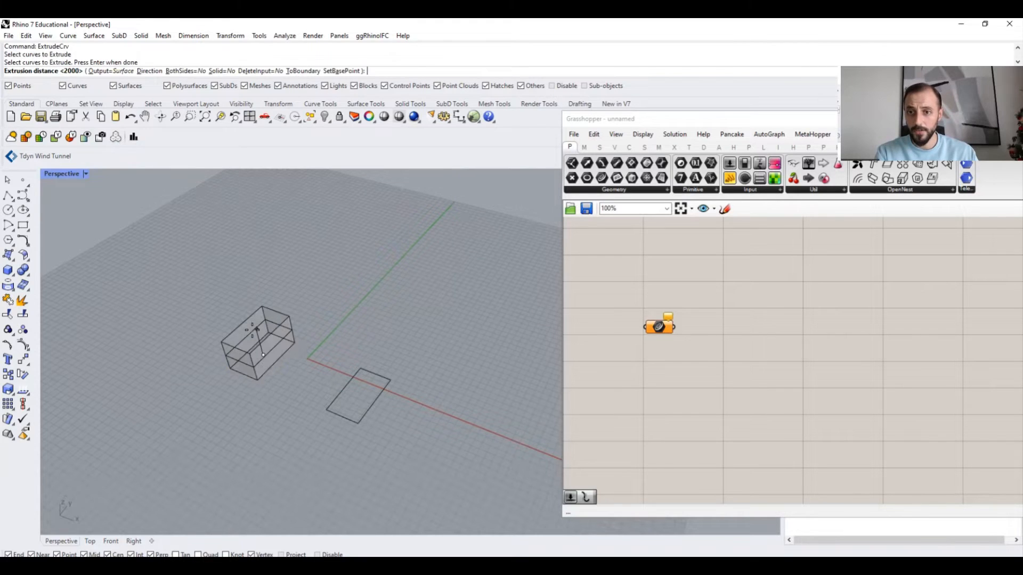
text(2000)
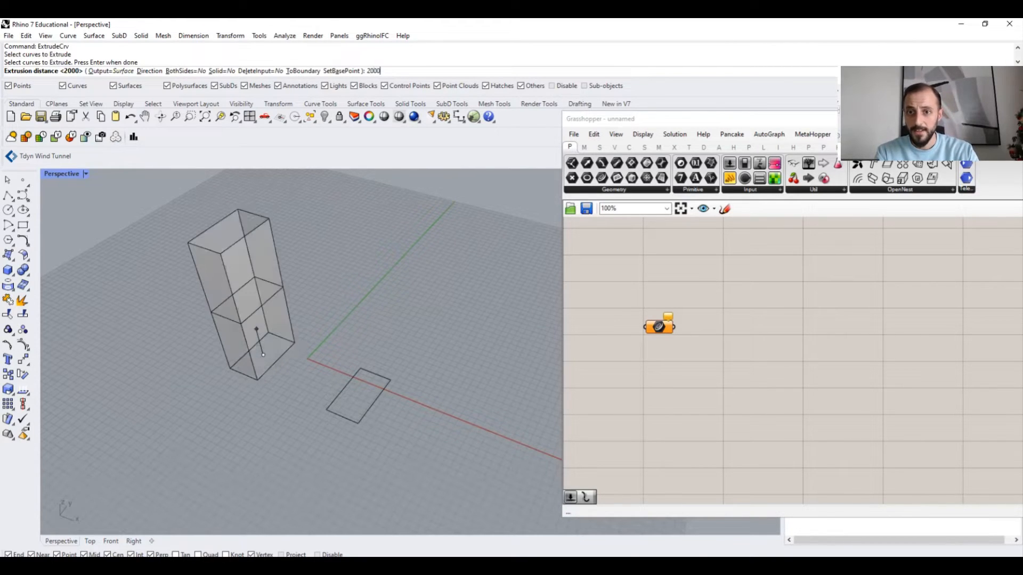
click(216, 71)
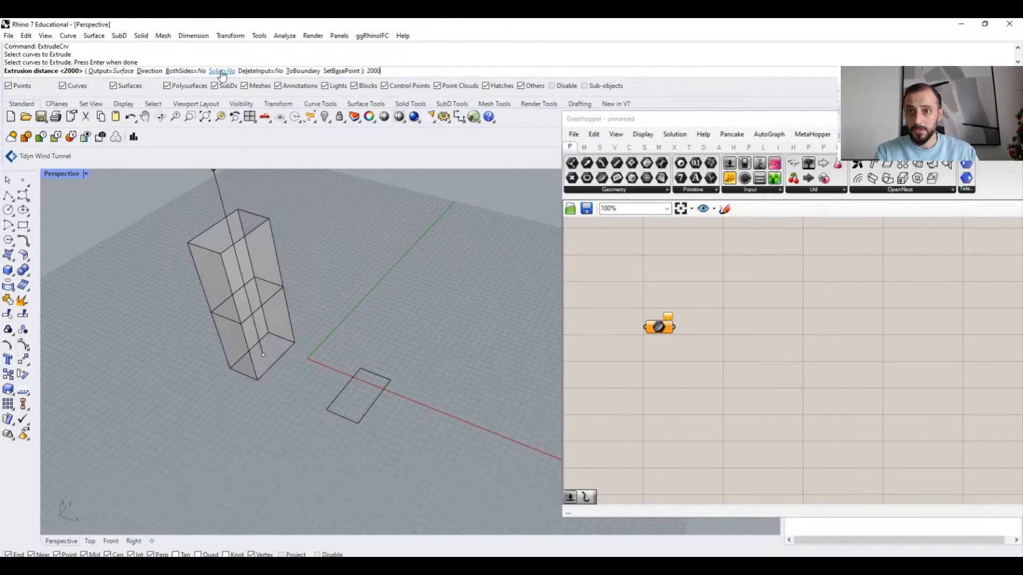
text(2000)
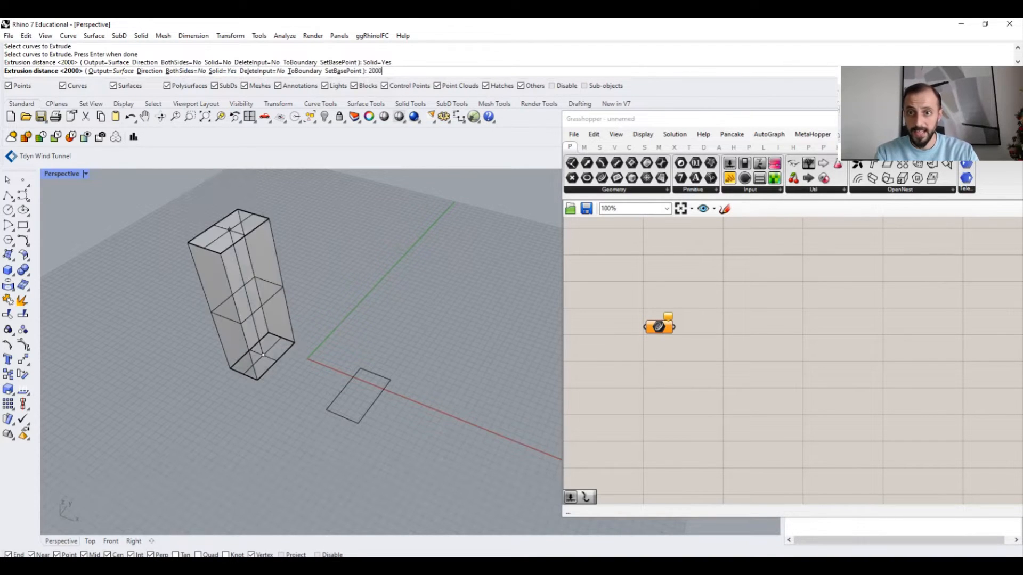
key(Return)
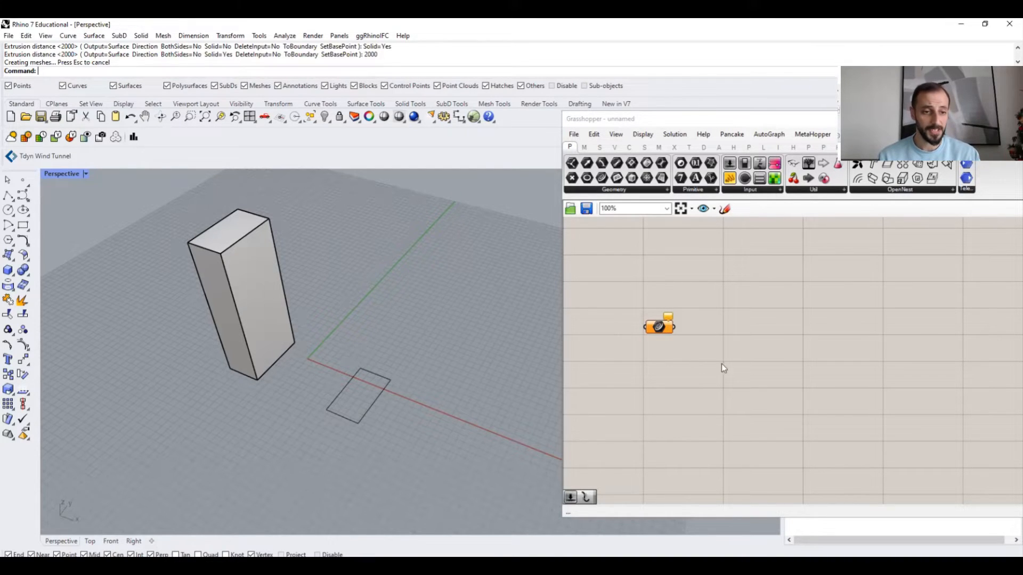
- Delete the existing component from the Grasshopper canvas
right_drag(772, 342, 761, 339)
drag(689, 303, 629, 360)
key(Delete)
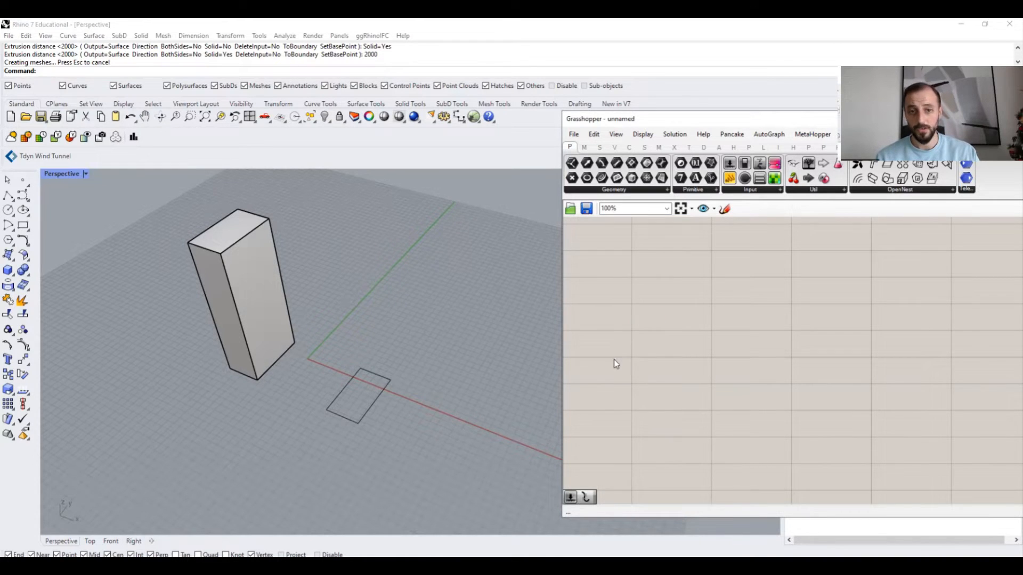
- Add an Extrude component from the Surface Freeform group to the Grasshopper canvas and reposition it
right_drag(617, 361, 646, 386)
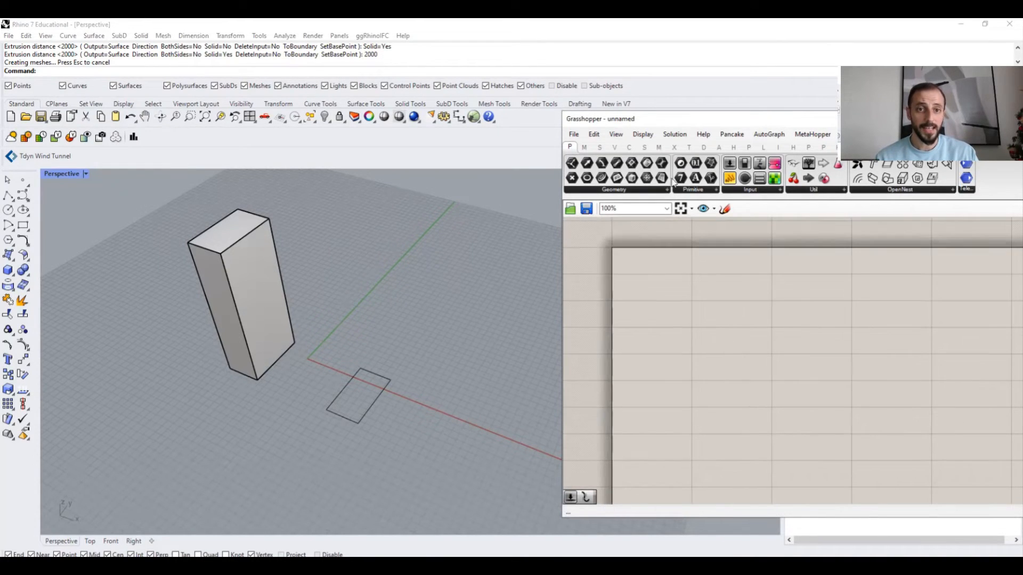
click(689, 148)
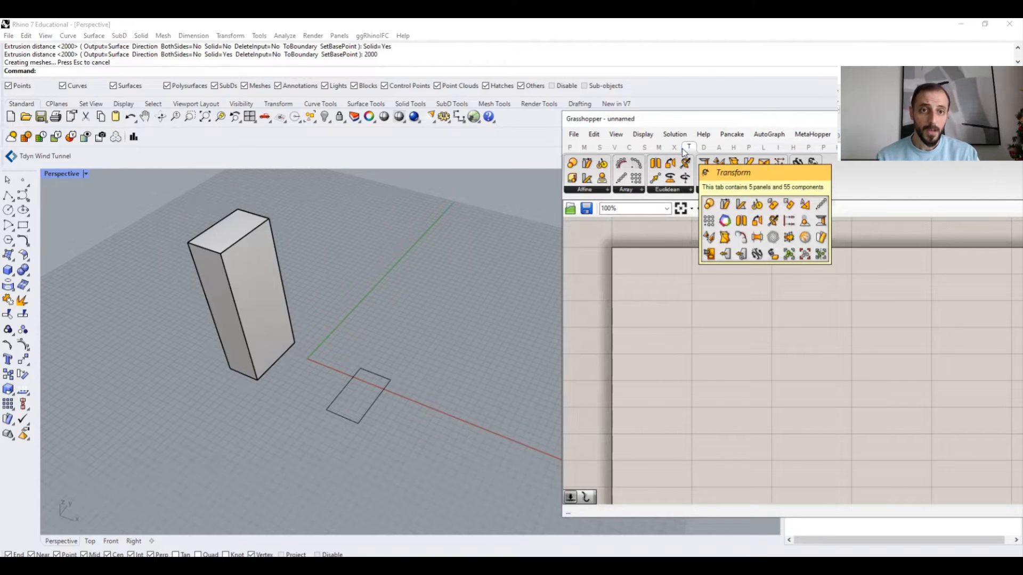
click(644, 147)
click(666, 190)
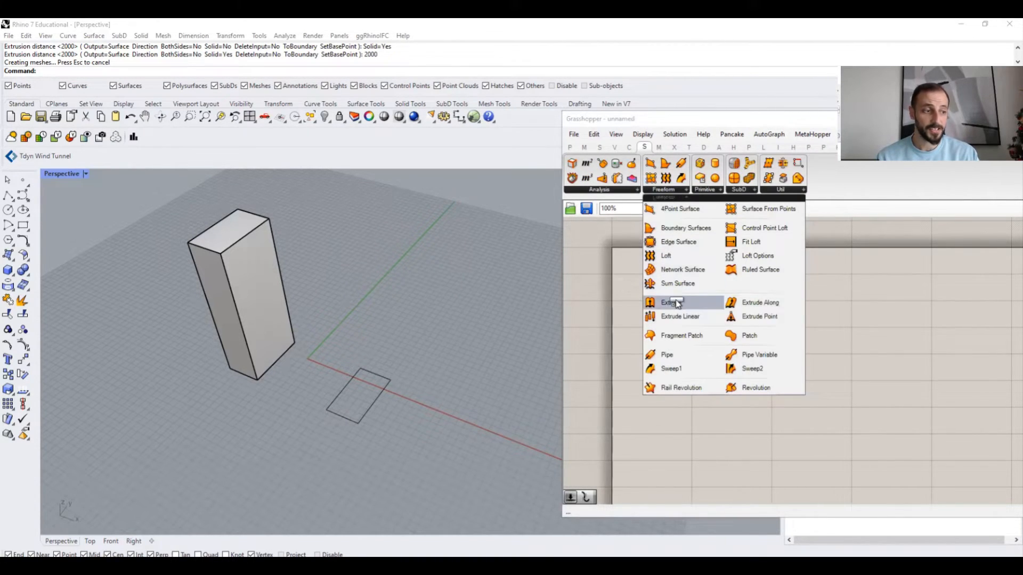
click(675, 303)
click(737, 327)
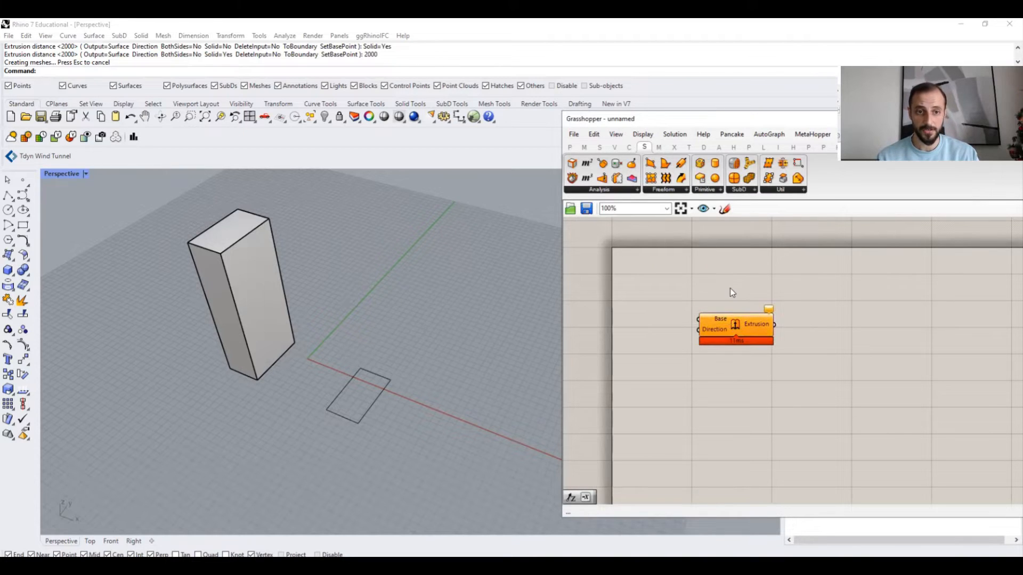
right_drag(762, 287, 768, 253)
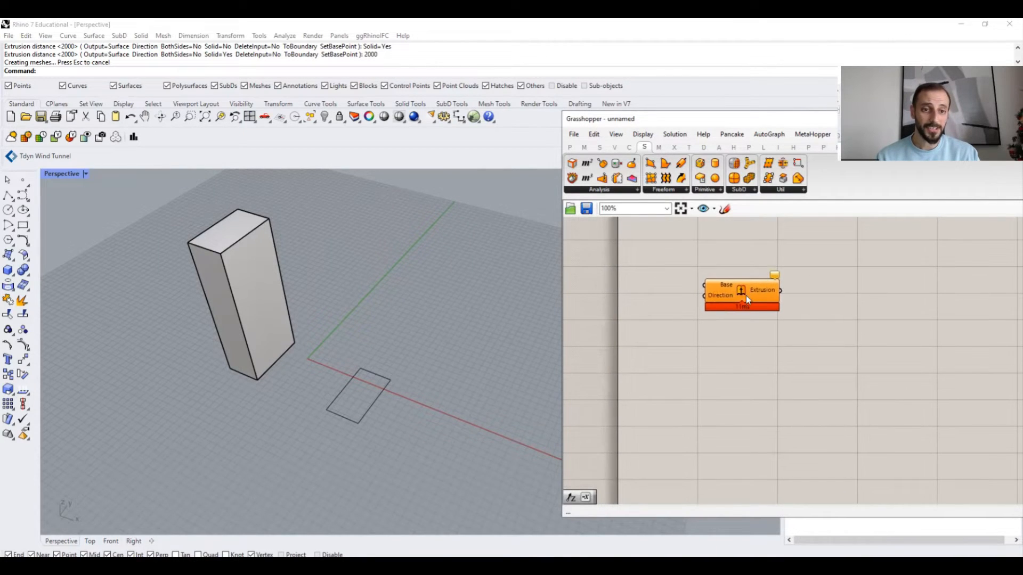
drag(748, 300, 820, 308)
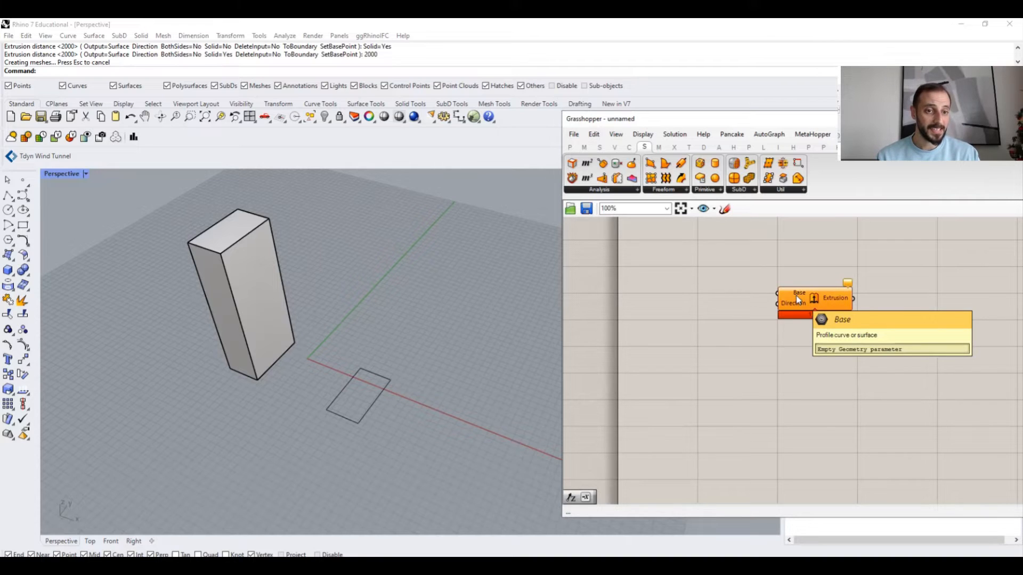
- Place a Curve parameter from the Params Geometry group on the Grasshopper canvas
mouse_move(798, 308)
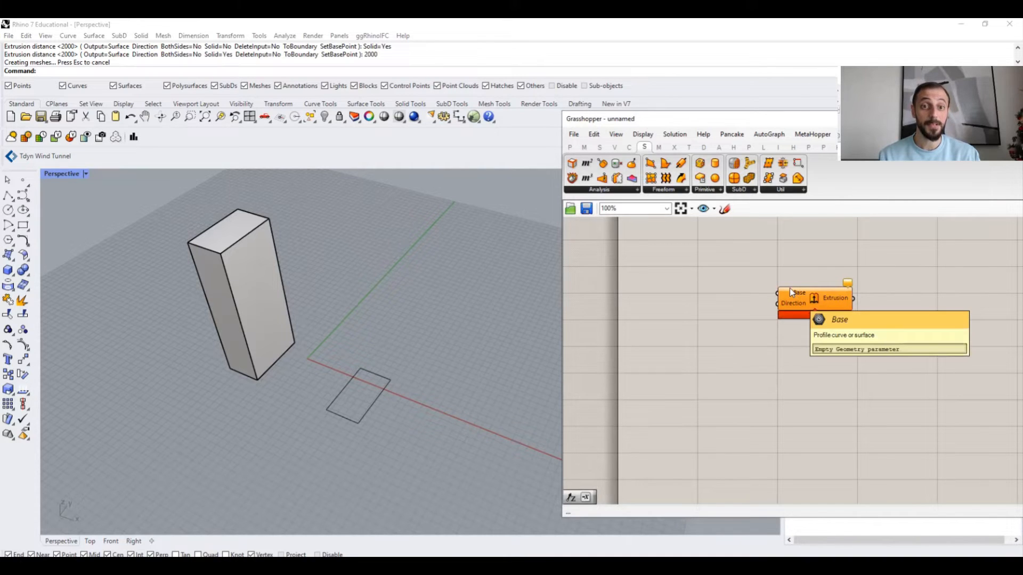
click(570, 149)
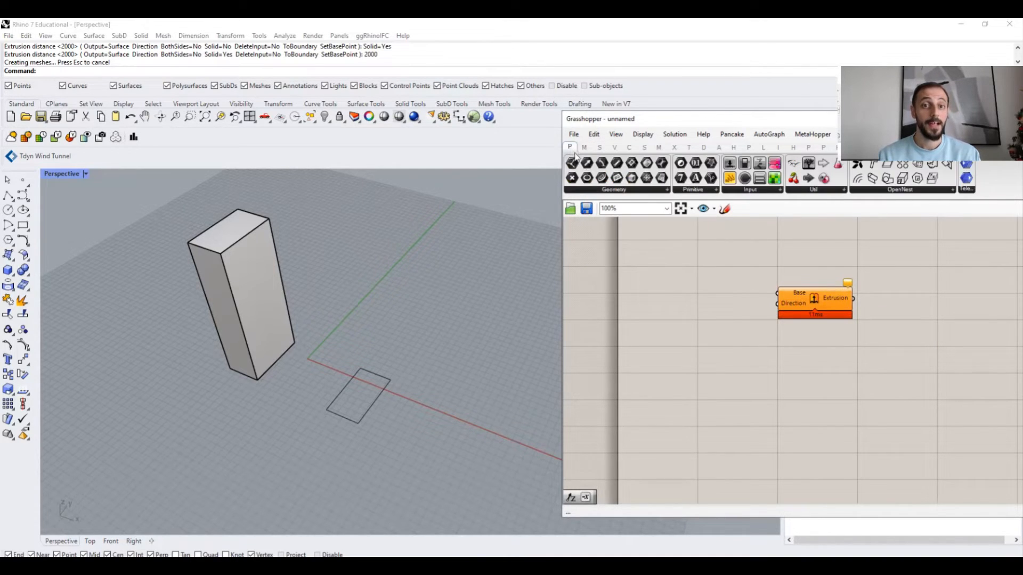
click(600, 191)
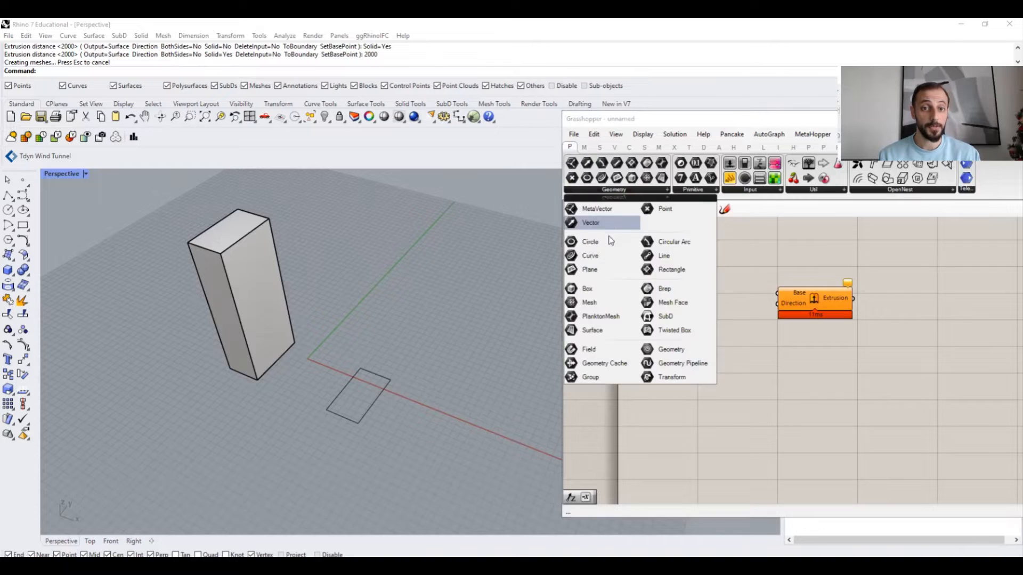
drag(590, 257, 644, 292)
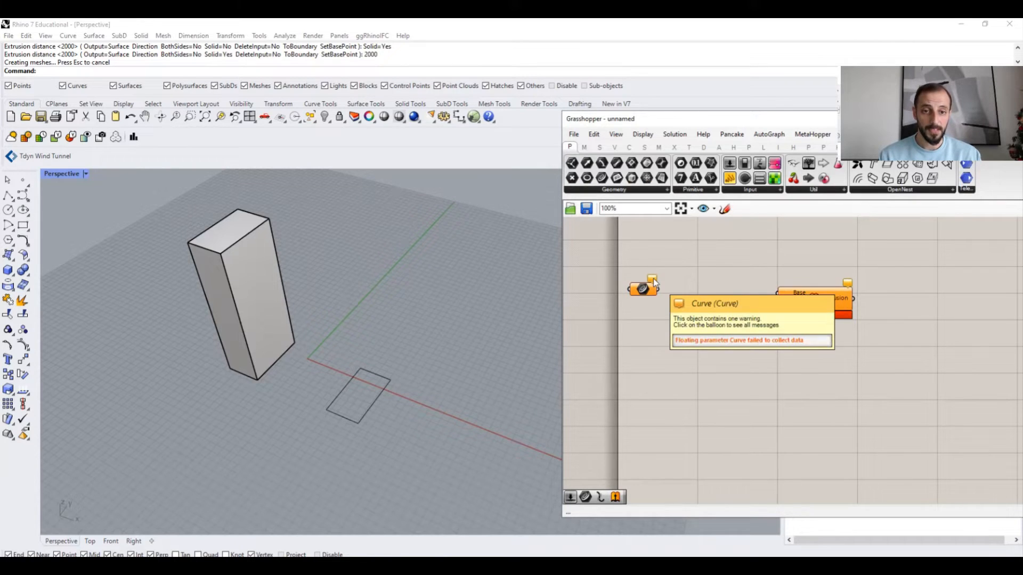
drag(620, 268, 670, 313)
click(687, 286)
drag(712, 264, 892, 337)
click(840, 265)
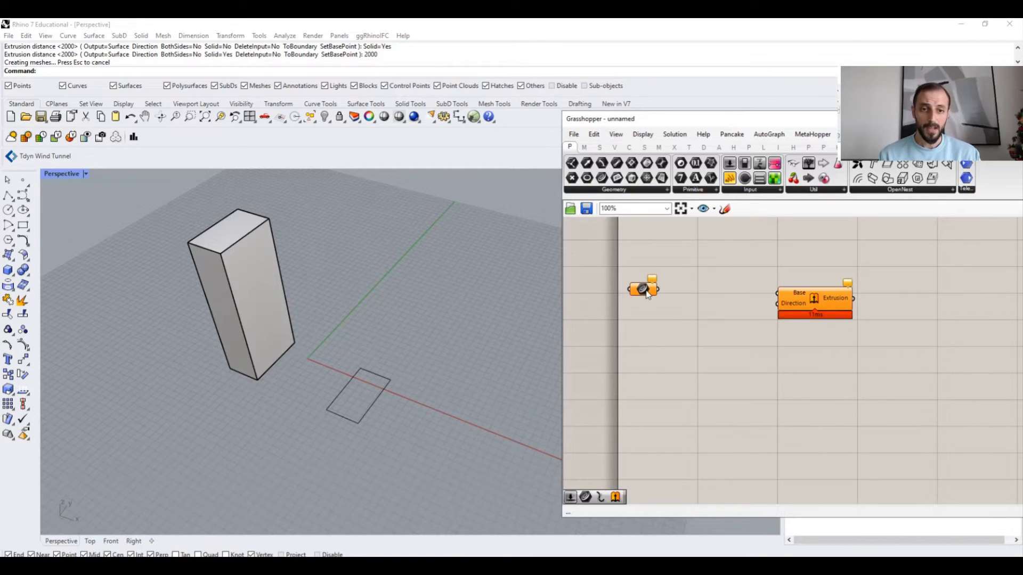
click(621, 191)
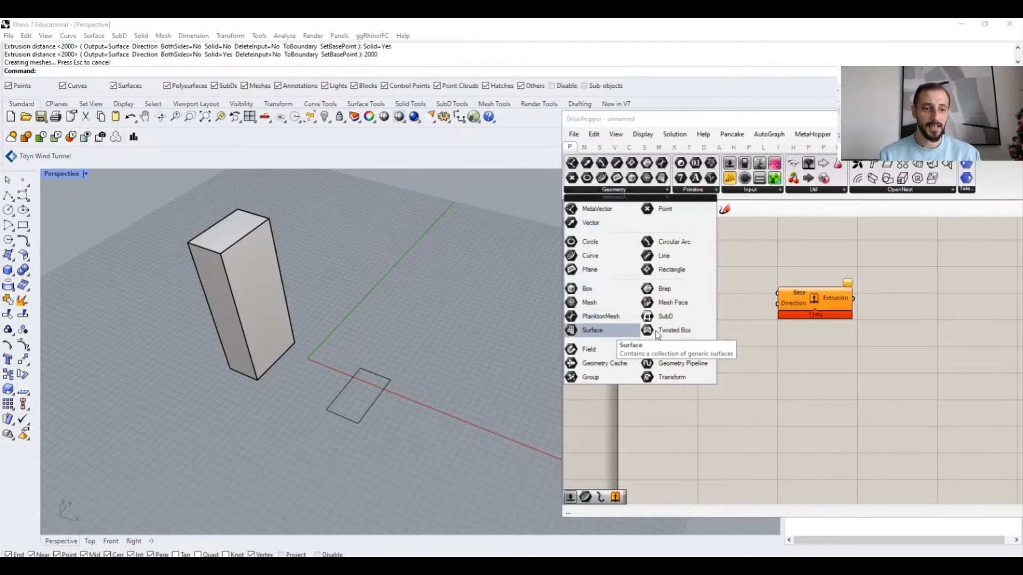
click(743, 294)
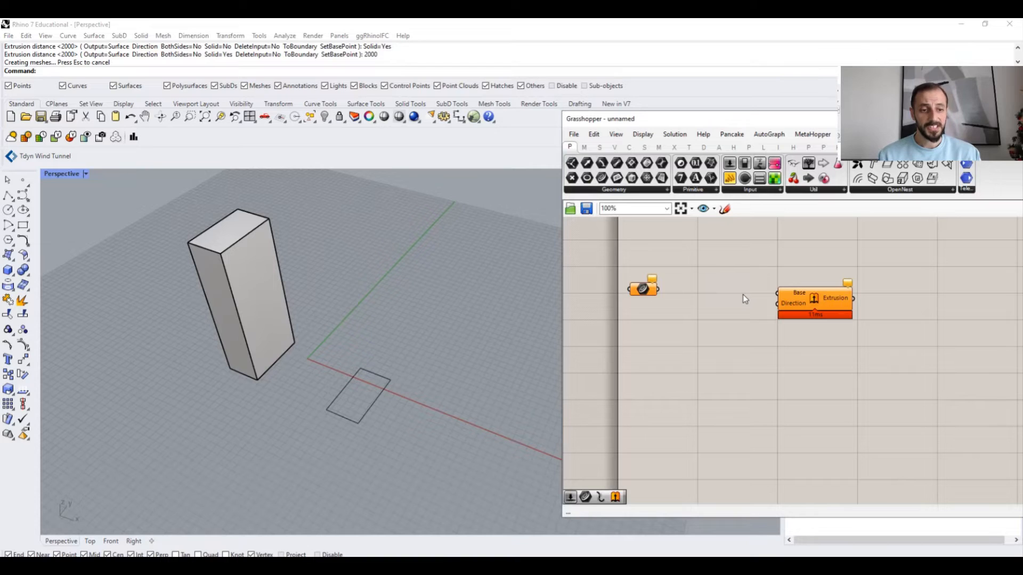
- Set the Curve parameter to reference the rectangle drawn in the Rhino viewport
right_click(643, 291)
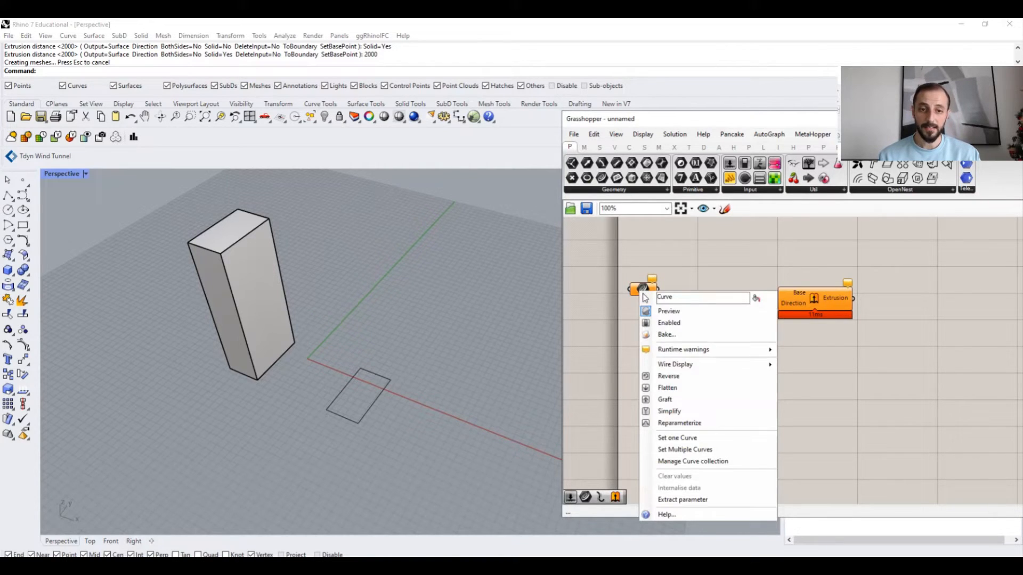
click(677, 438)
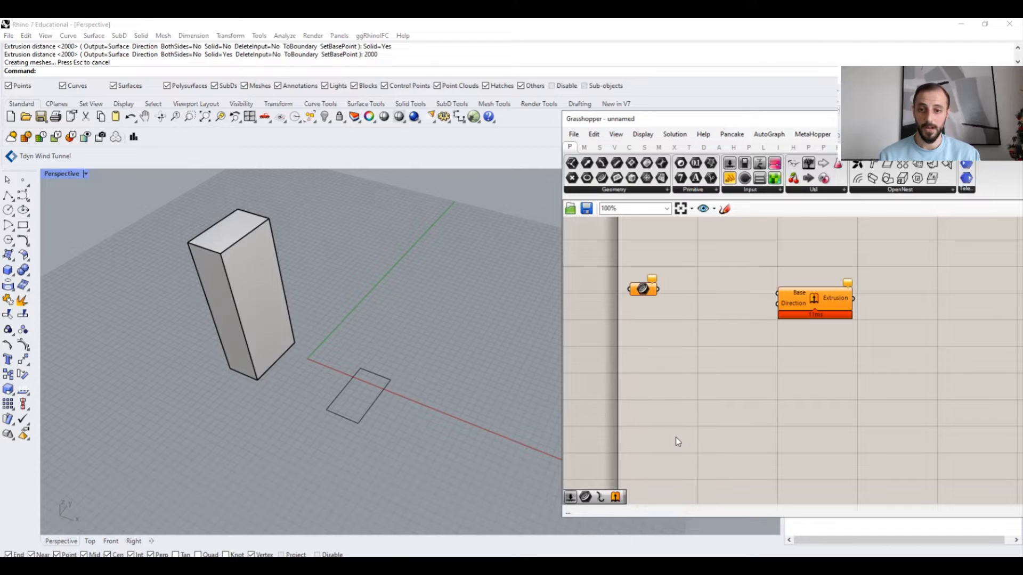
click(383, 393)
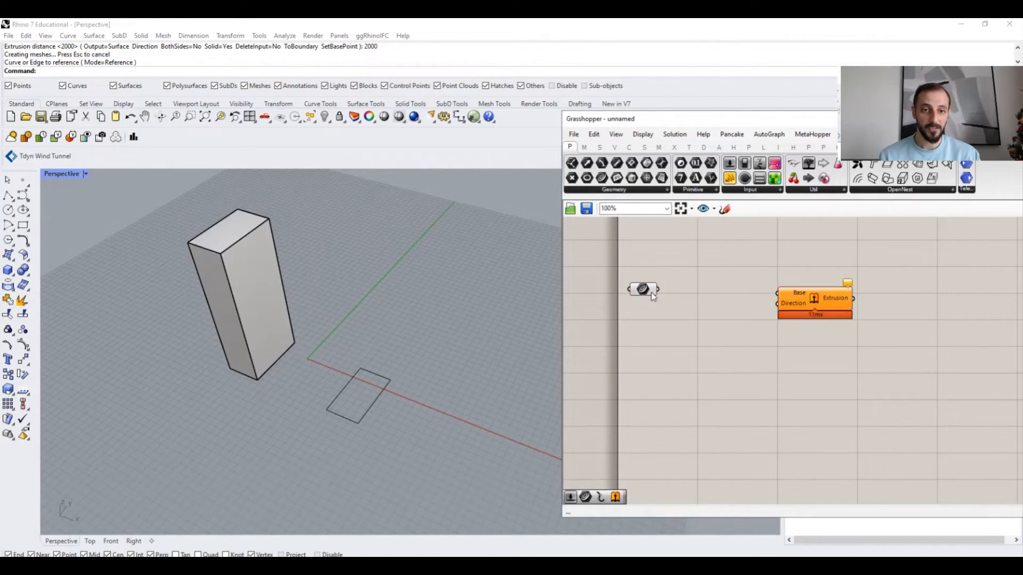
mouse_move(653, 296)
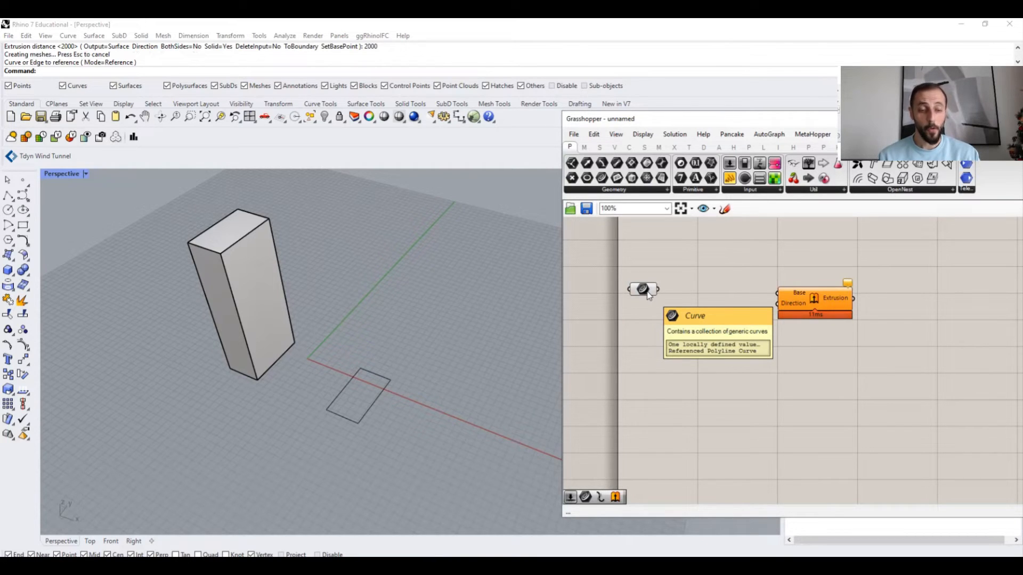
click(647, 293)
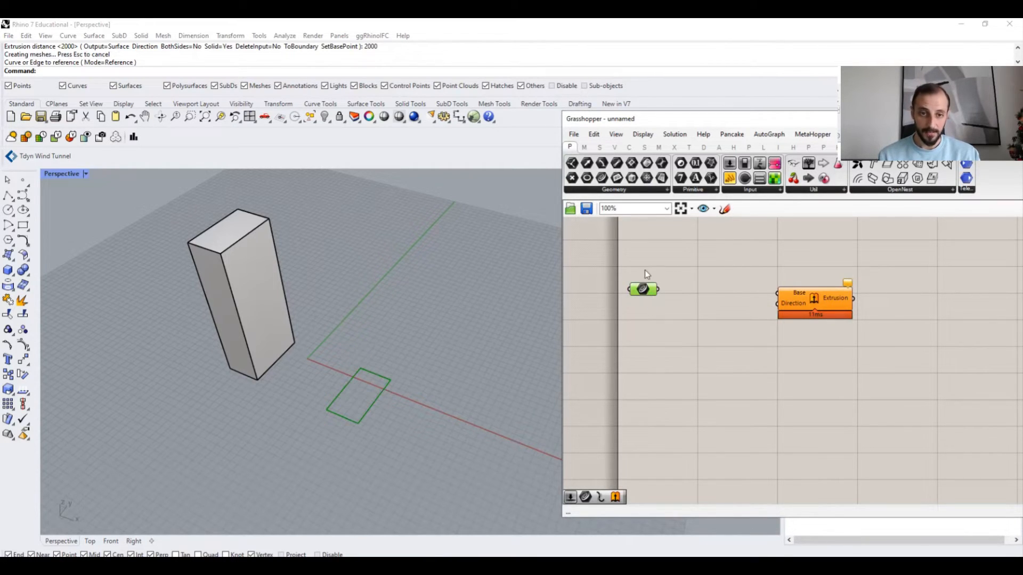
click(647, 273)
click(644, 291)
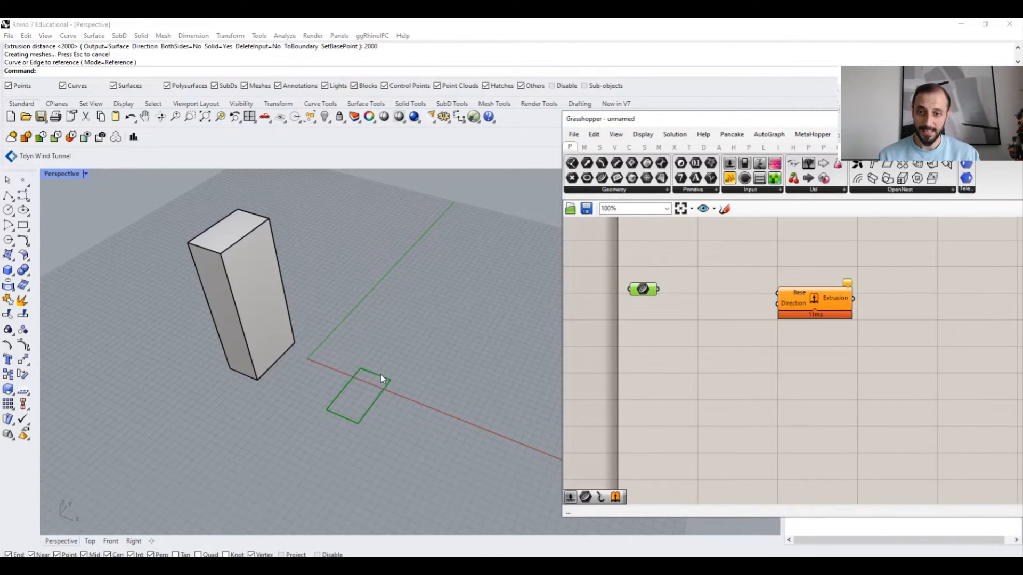
- Connect the Curve parameter to the Extrude component's Base input and reposition the parameter
click(623, 352)
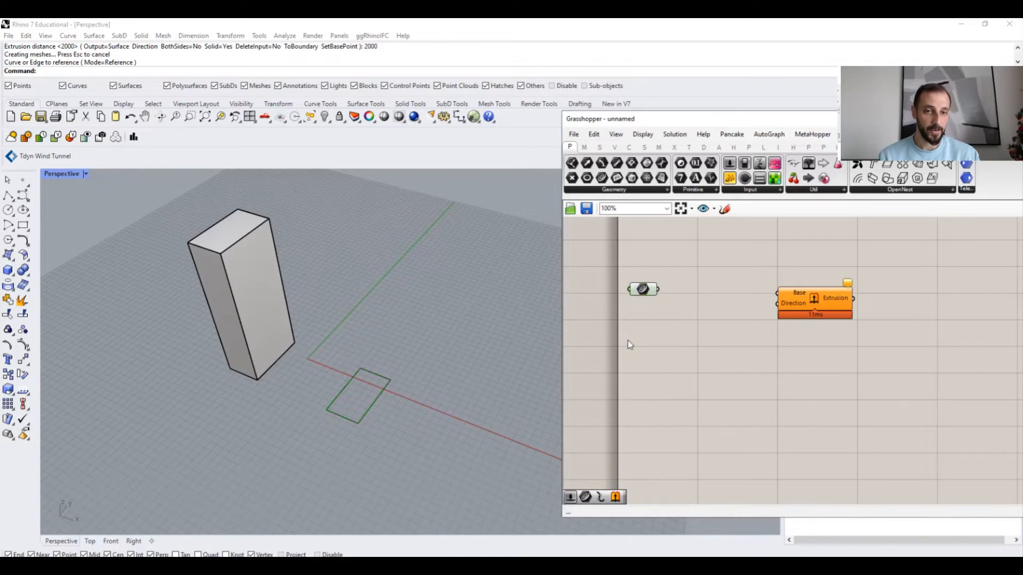
drag(656, 289, 777, 293)
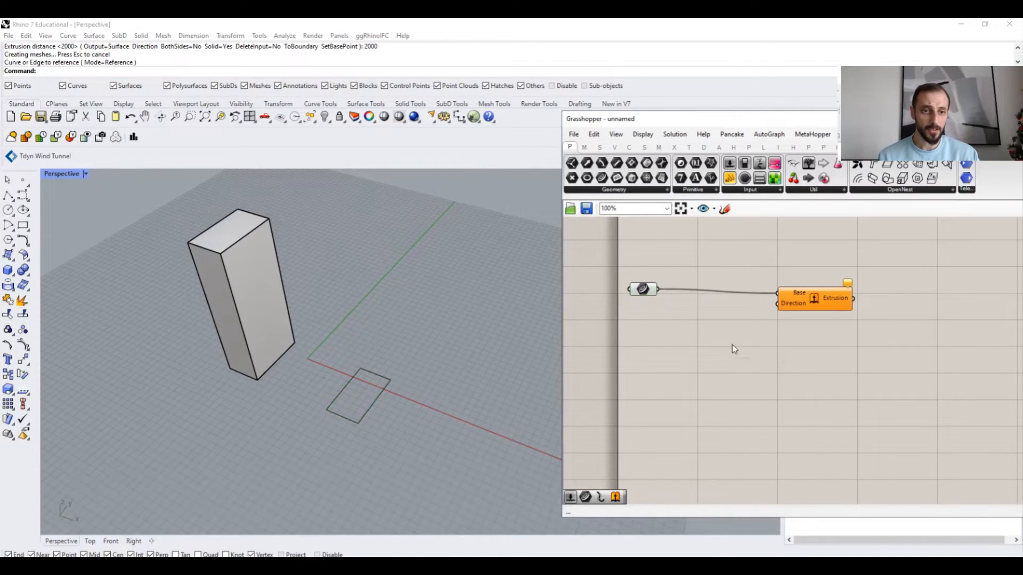
drag(641, 288, 680, 292)
mouse_move(788, 308)
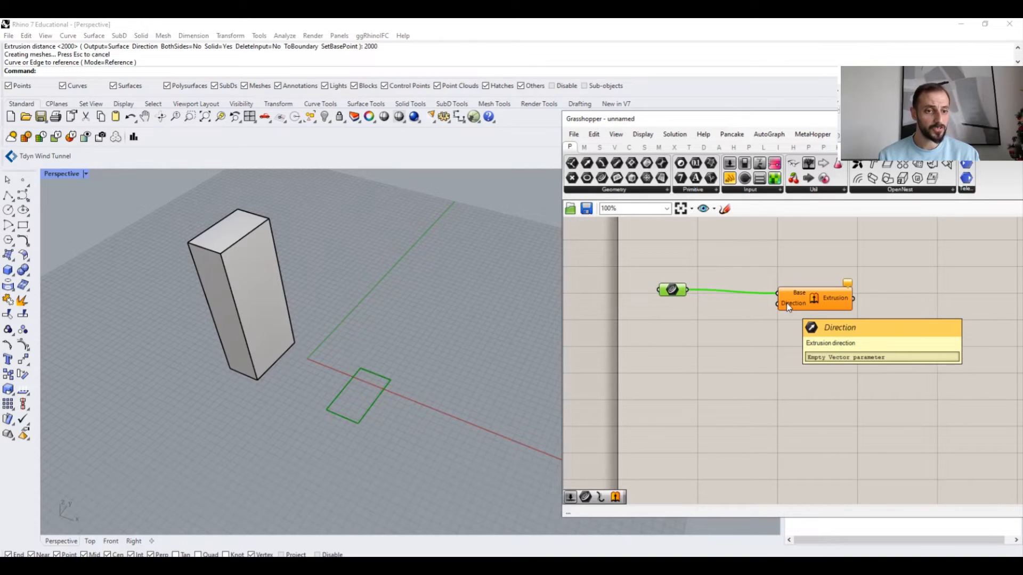
- Copy the building's base curve to a new spot beside the rectangle
click(282, 352)
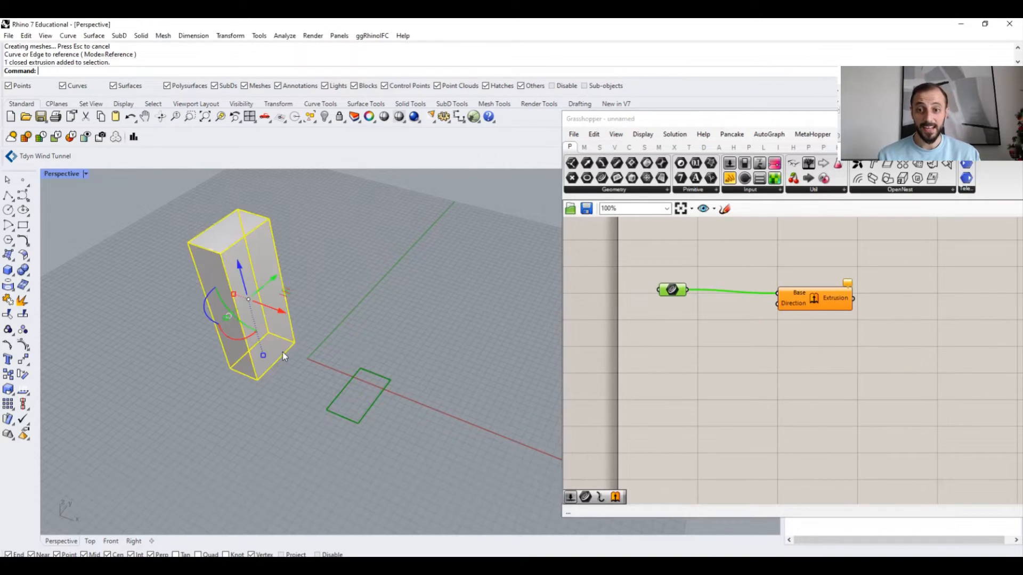
click(284, 354)
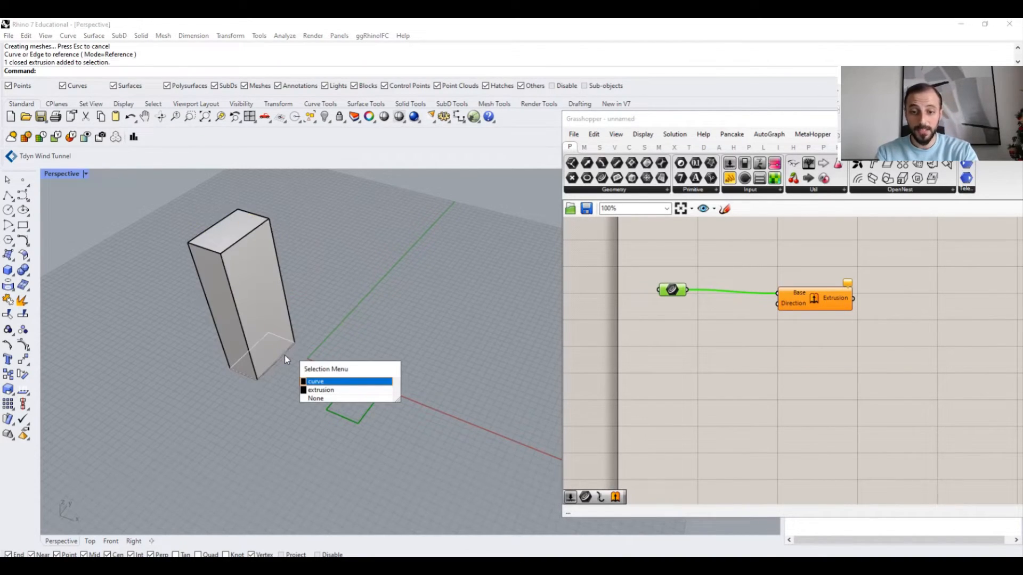
key(Return)
key(Return)
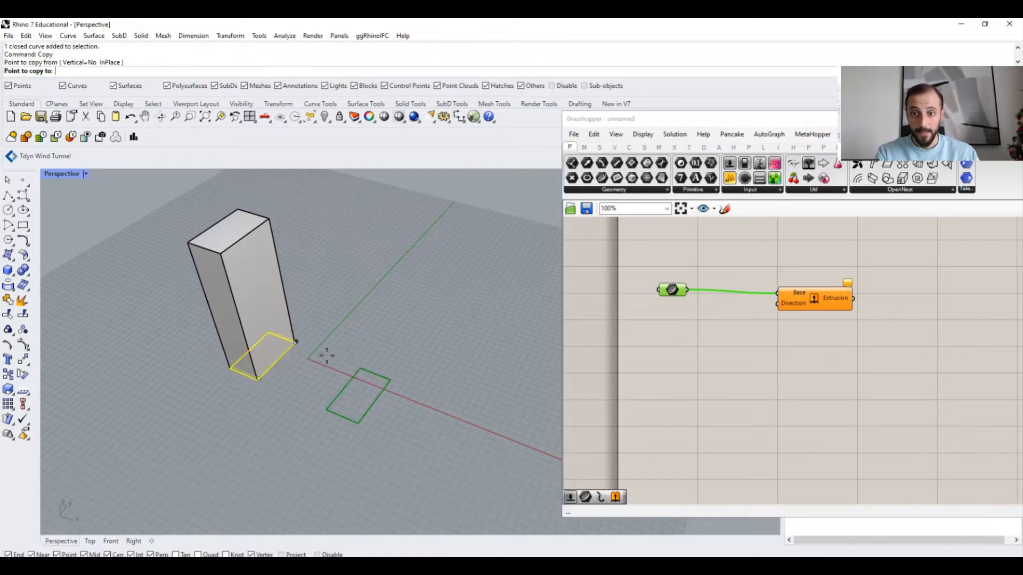
click(308, 358)
click(473, 424)
key(Return)
click(474, 425)
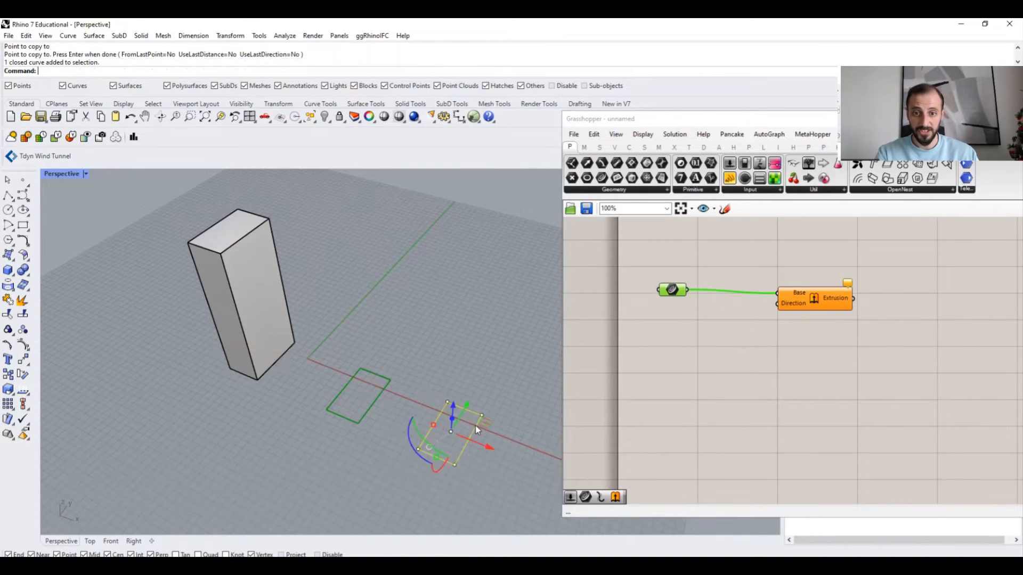
- Try to extrude the copied curve with ExtrudeCrv using a picked direction
text(ExtrudeCrv)
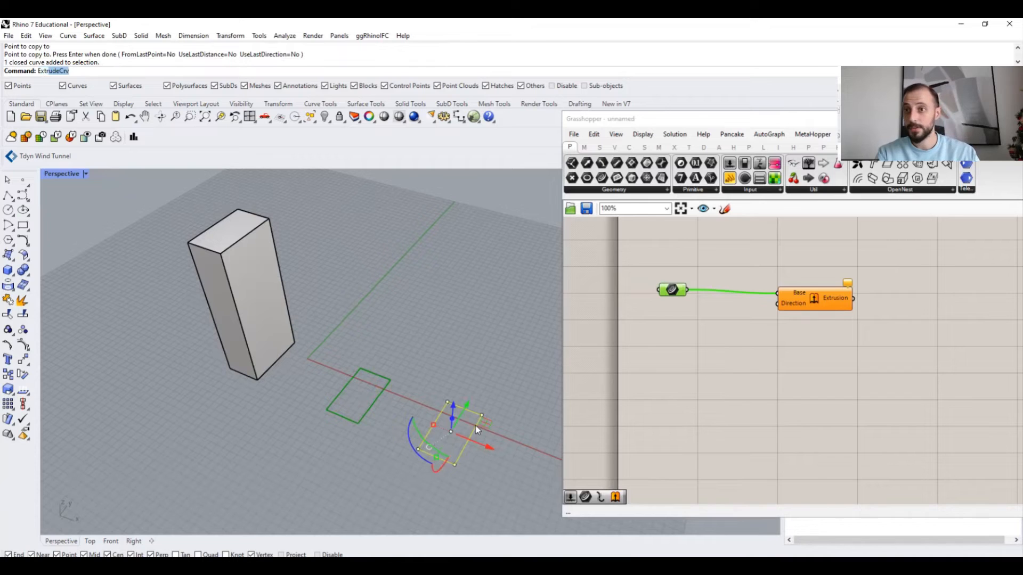
key(Return)
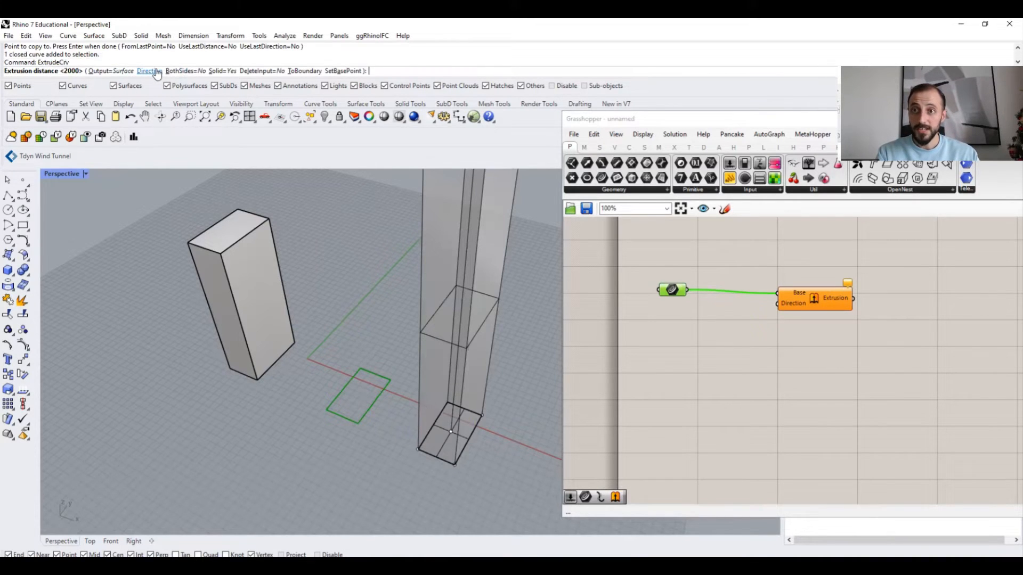
click(152, 72)
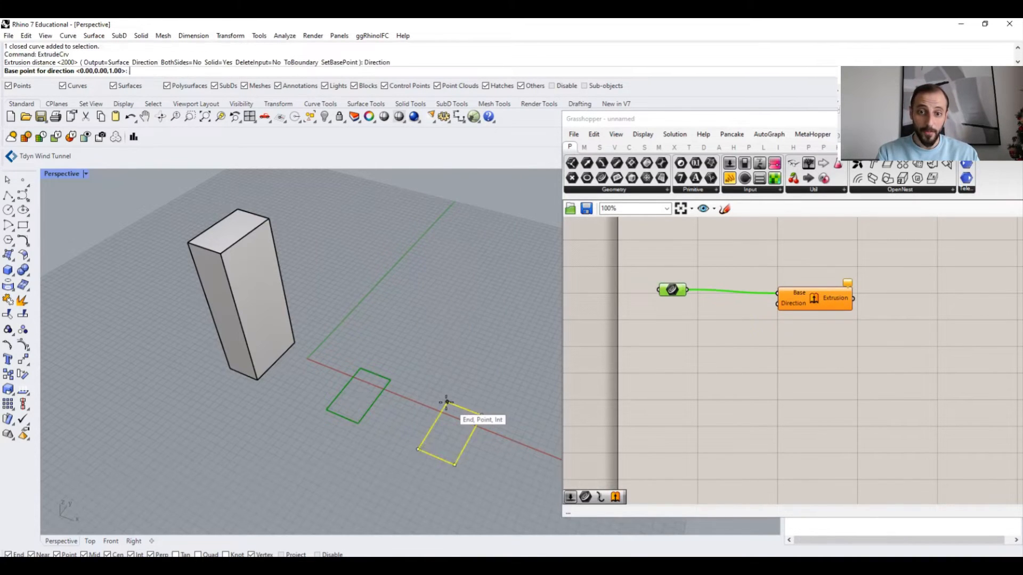
click(447, 402)
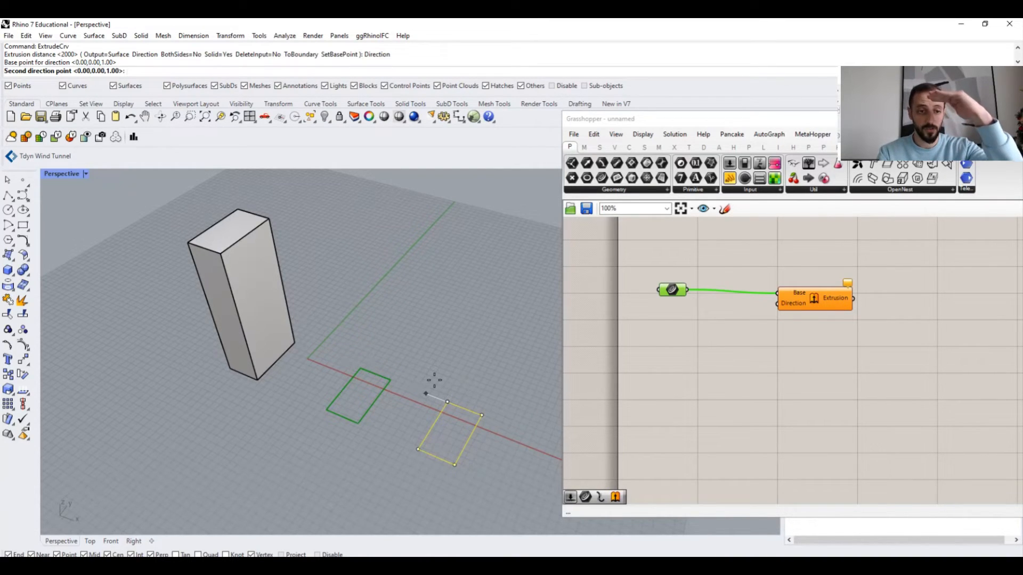
key(Escape)
key(Escape)
- Delete the copied curve and the leftover point and curve pieces
drag(471, 385, 428, 435)
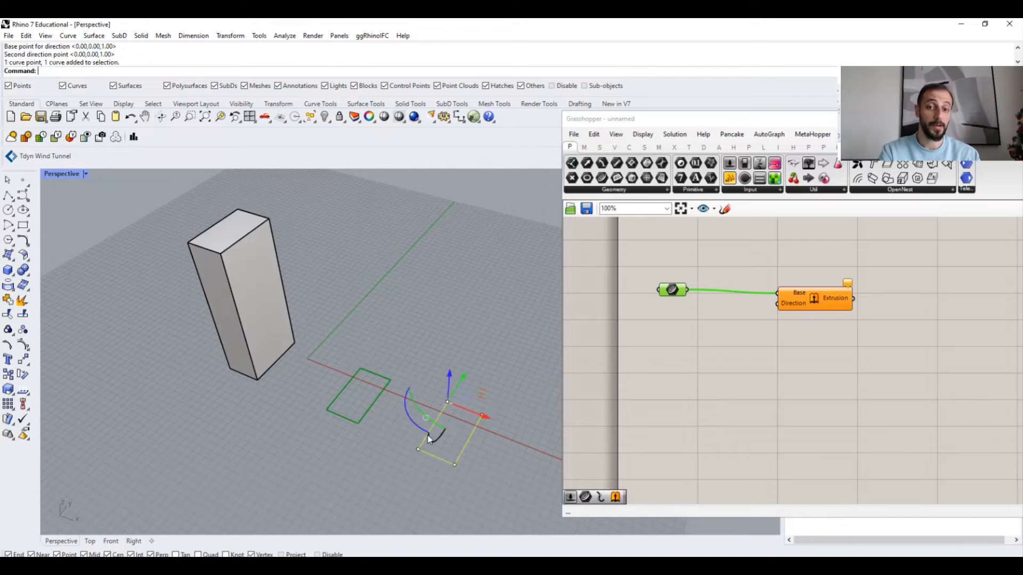
key(Delete)
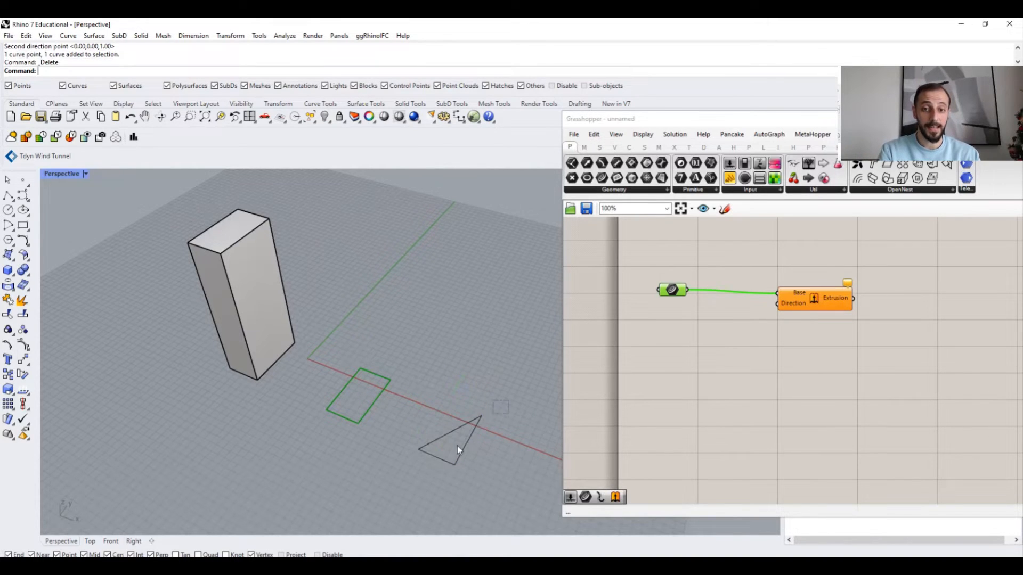
click(457, 447)
key(Delete)
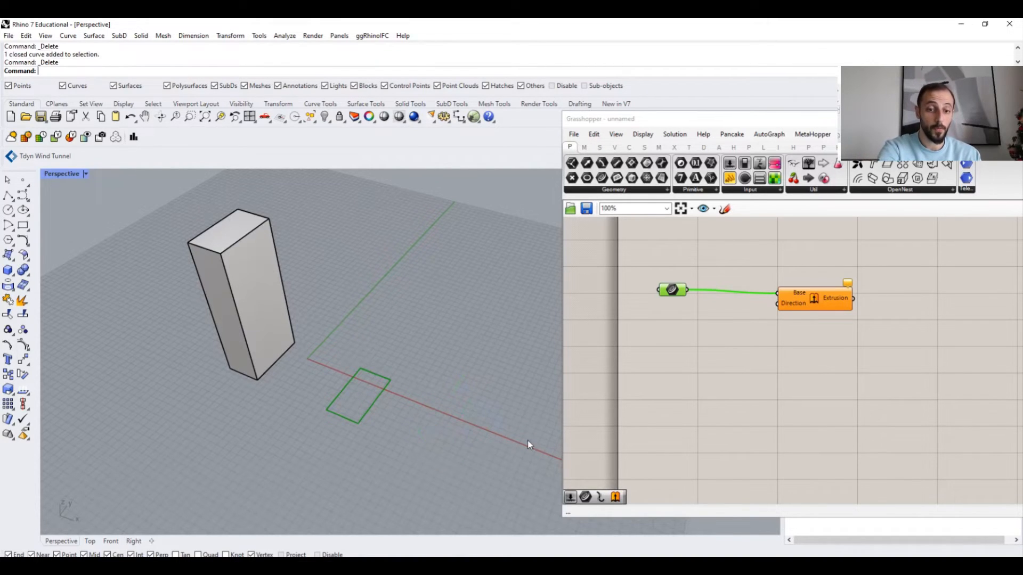
- Add a unit vector component from the Vector group and connect it to the Extrude component's Direction input
double_click(685, 351)
click(614, 148)
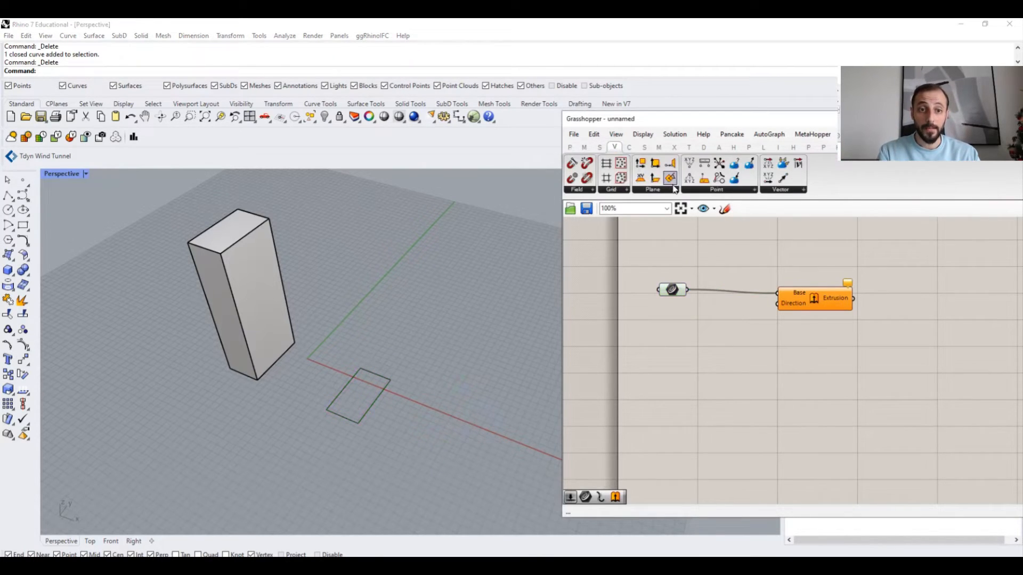
click(777, 190)
drag(796, 300, 669, 395)
drag(673, 350, 680, 351)
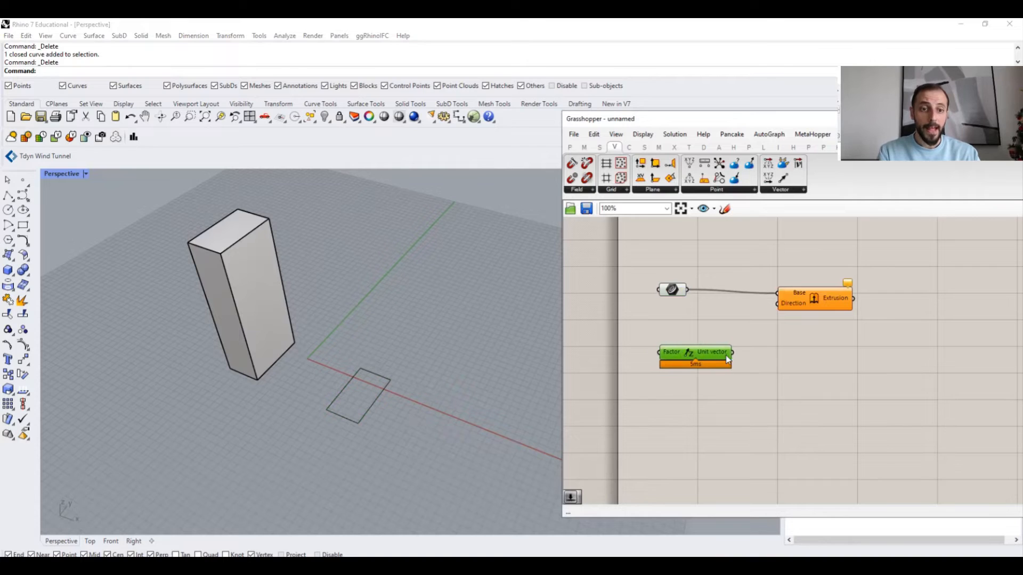
drag(772, 320, 777, 303)
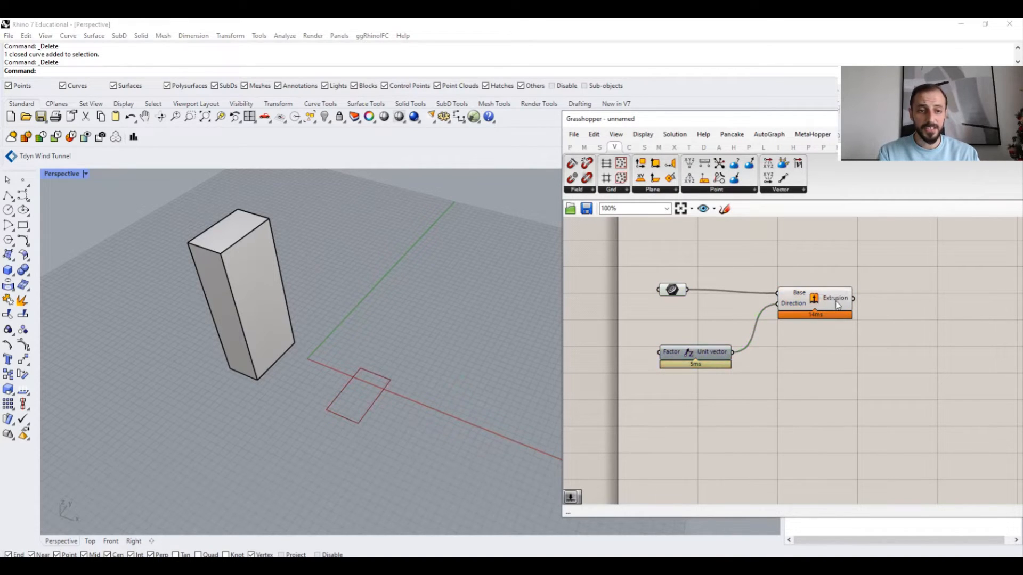
mouse_move(839, 303)
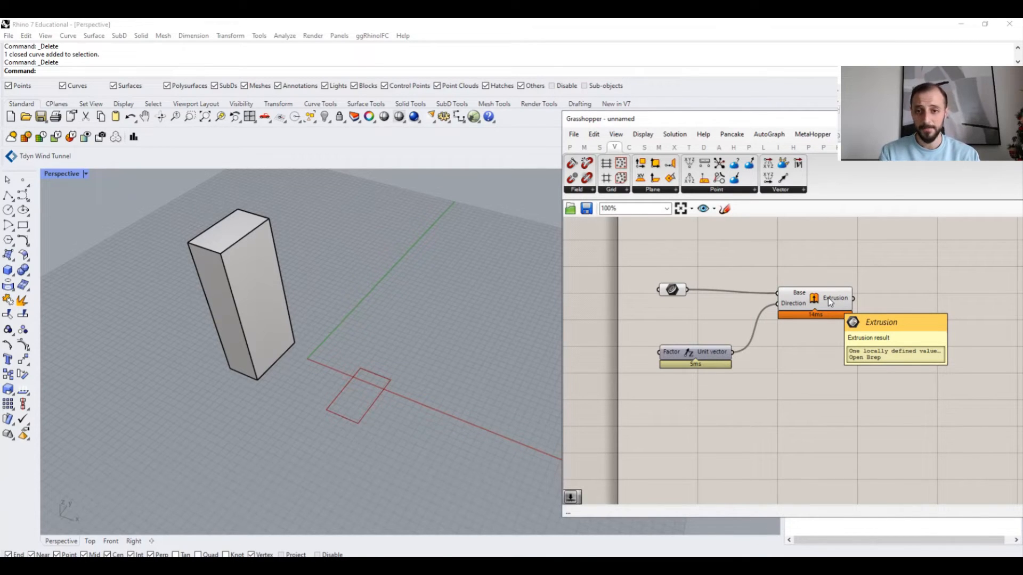
- Zoom in to examine the extrusion preview and inspect the unit vector's Factor input
scroll(387, 391, up, 6)
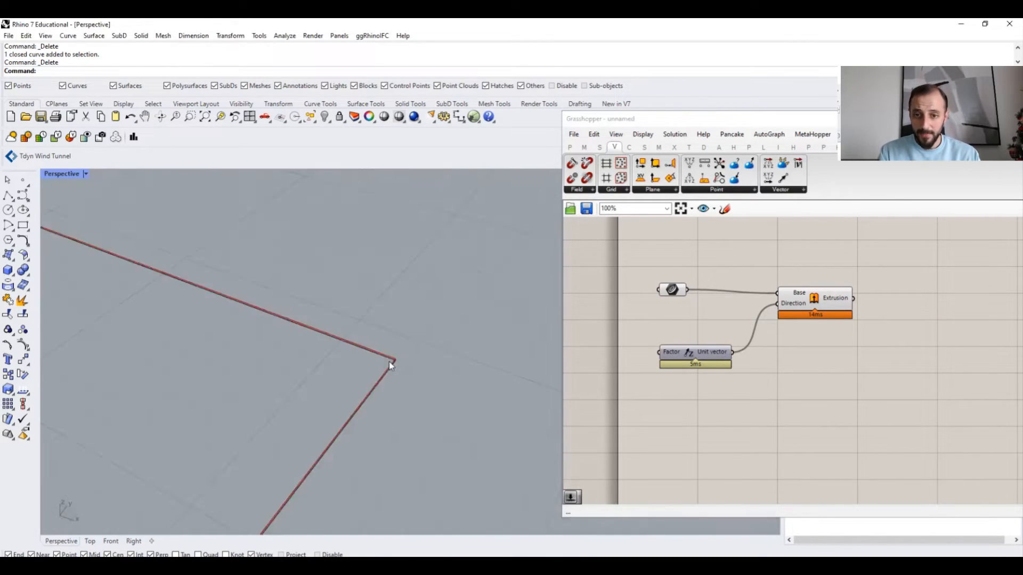
scroll(412, 354, up, 5)
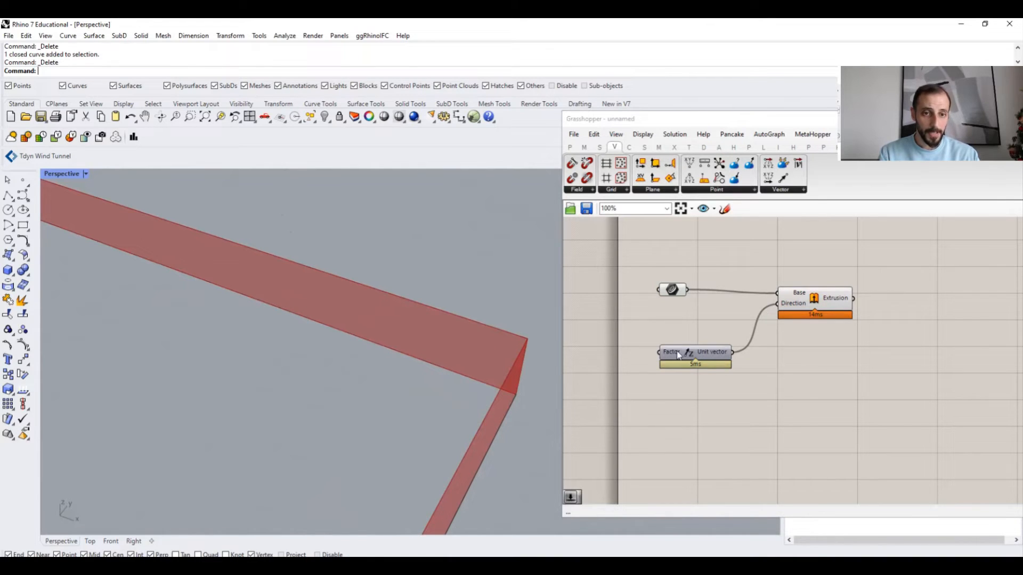
mouse_move(687, 353)
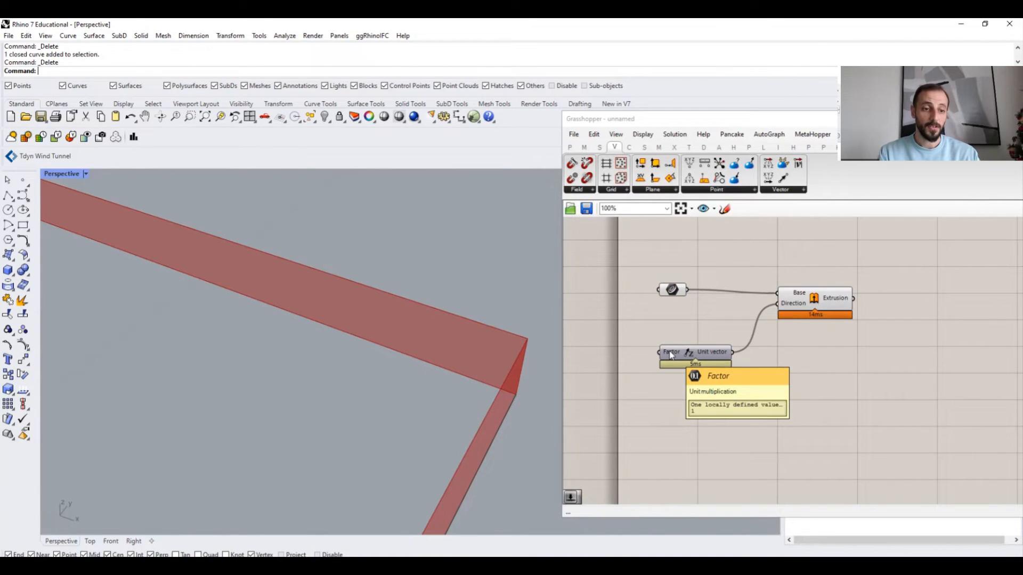
scroll(377, 370, down, 6)
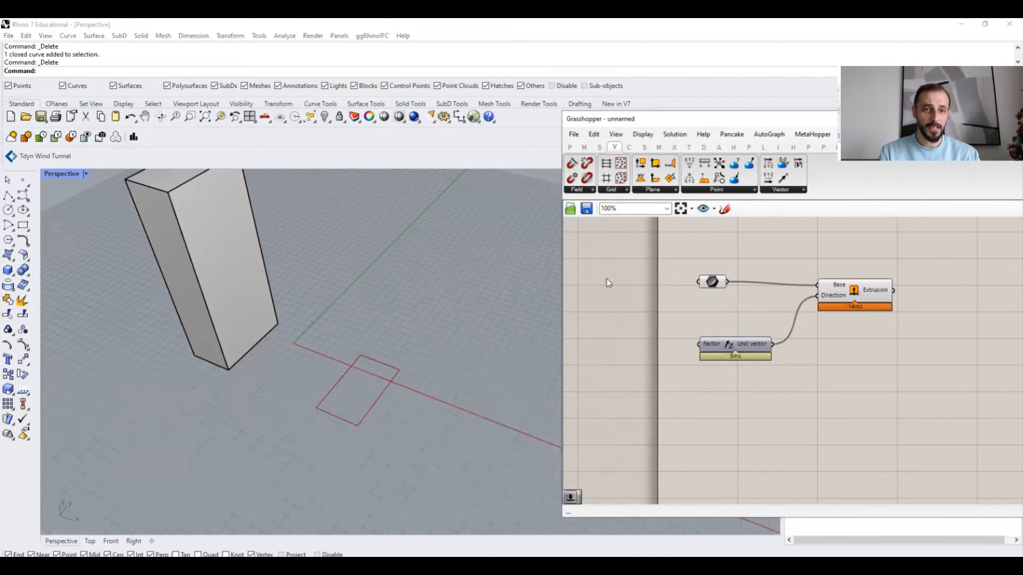
- Add a Number Slider from the Params Input group to the canvas beside the unit vector
click(571, 148)
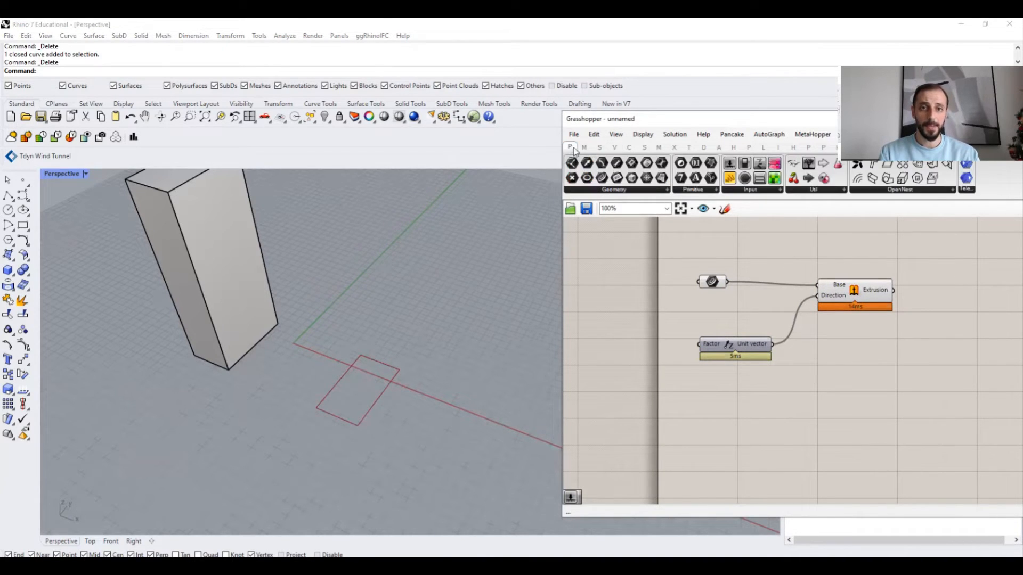
click(814, 191)
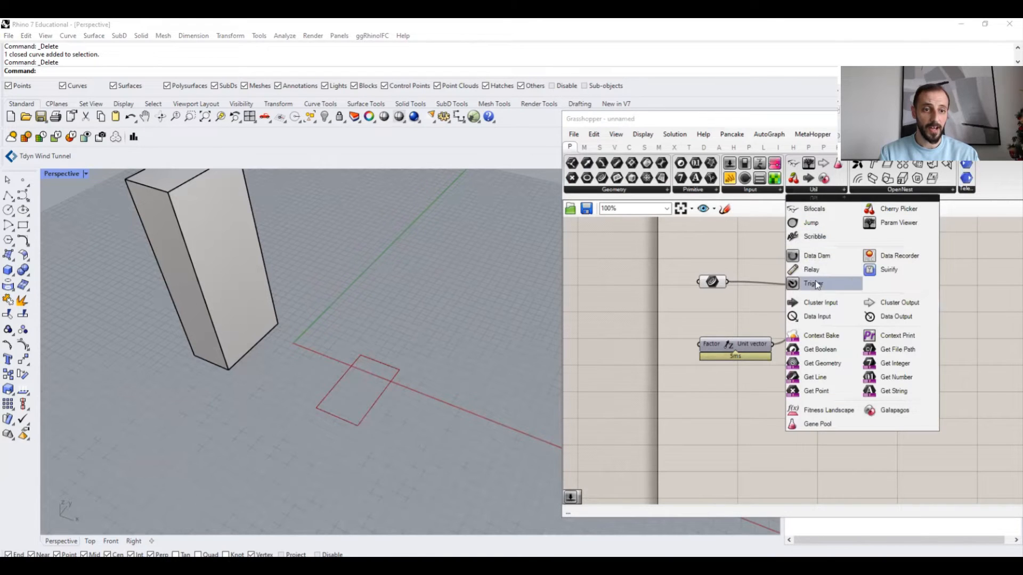
click(762, 191)
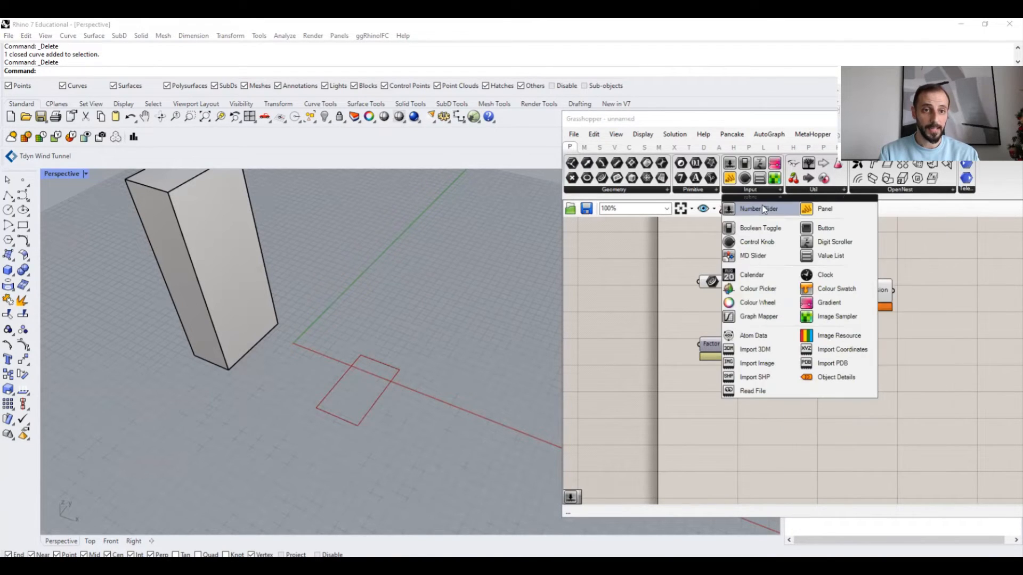
drag(633, 337, 634, 339)
right_drag(634, 339, 697, 326)
drag(686, 324, 663, 336)
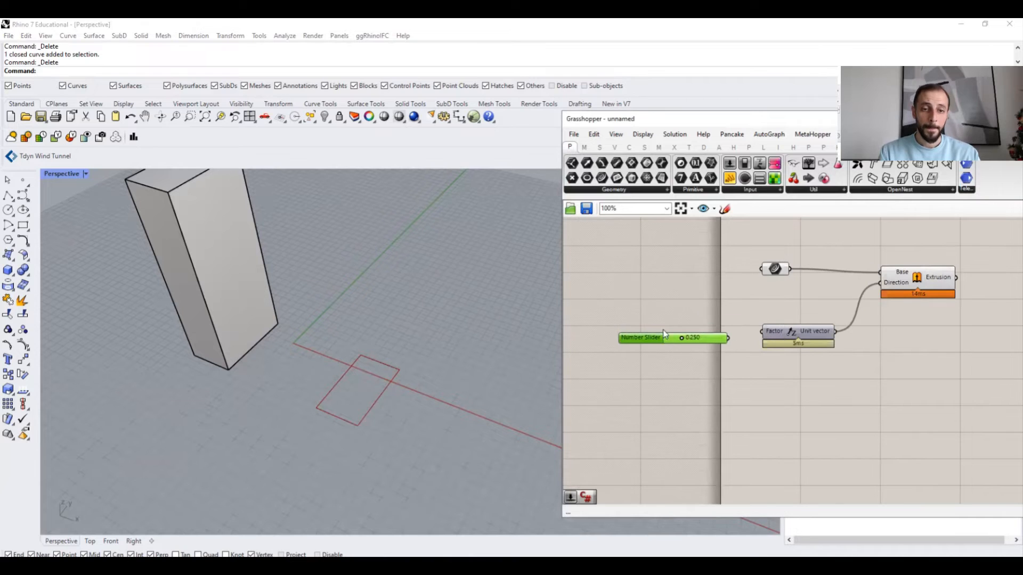
click(662, 327)
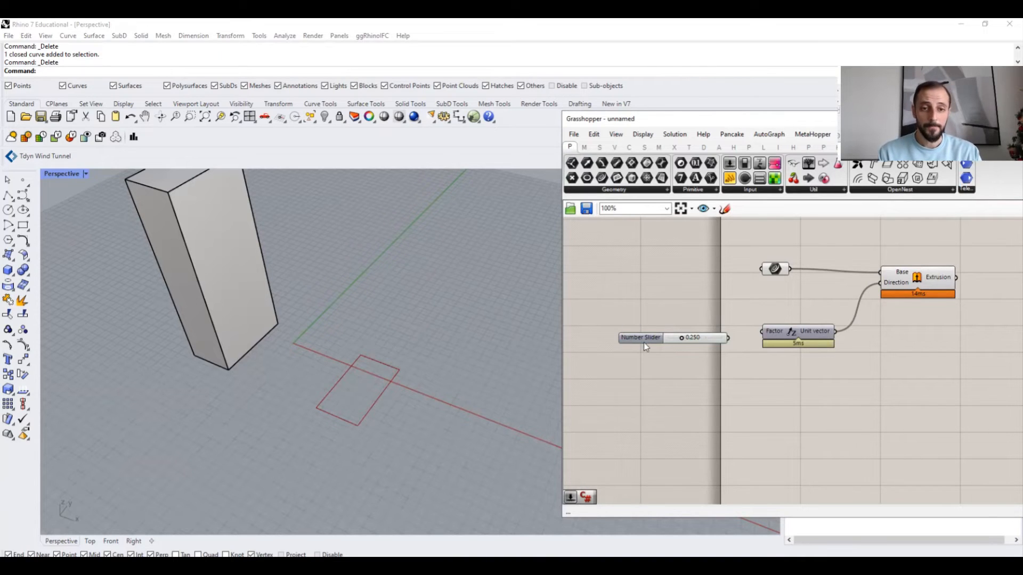
right_click(644, 341)
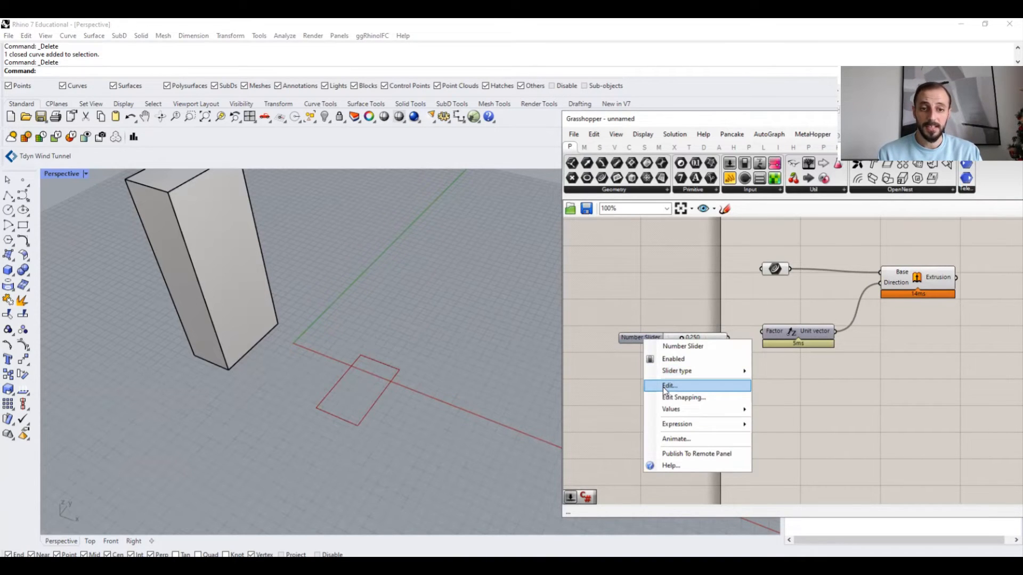
click(664, 391)
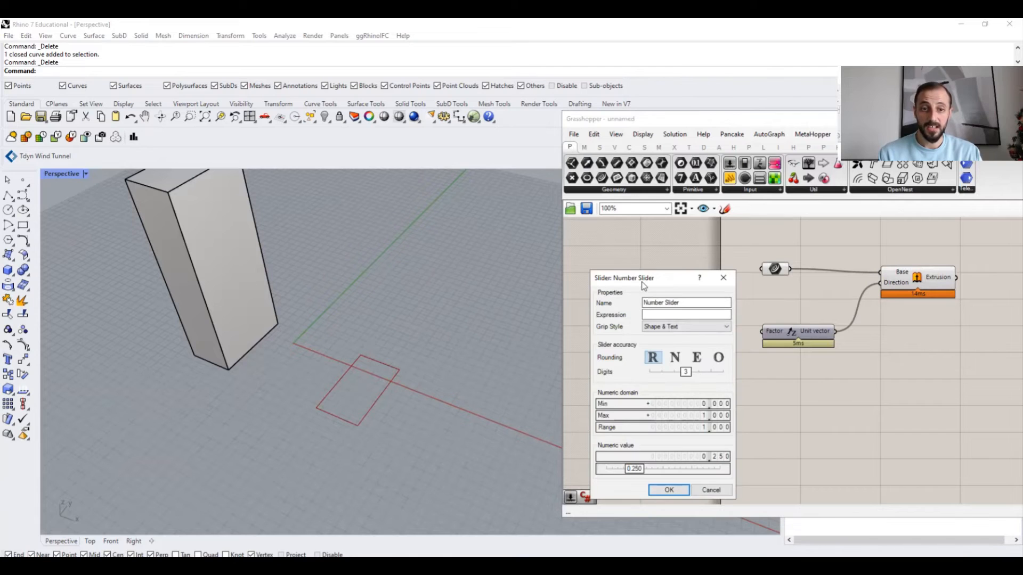
drag(643, 286, 520, 249)
click(538, 277)
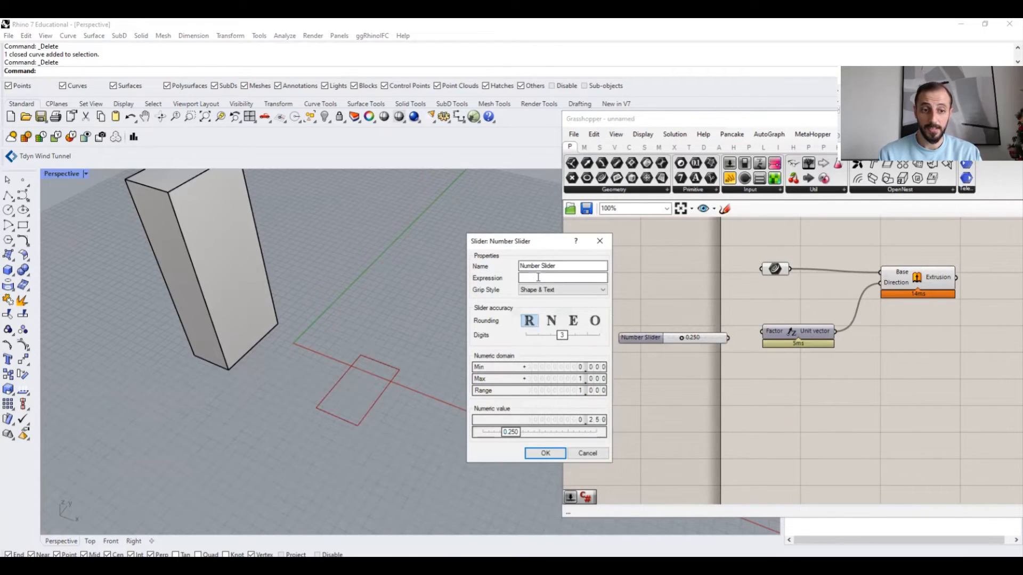
click(601, 243)
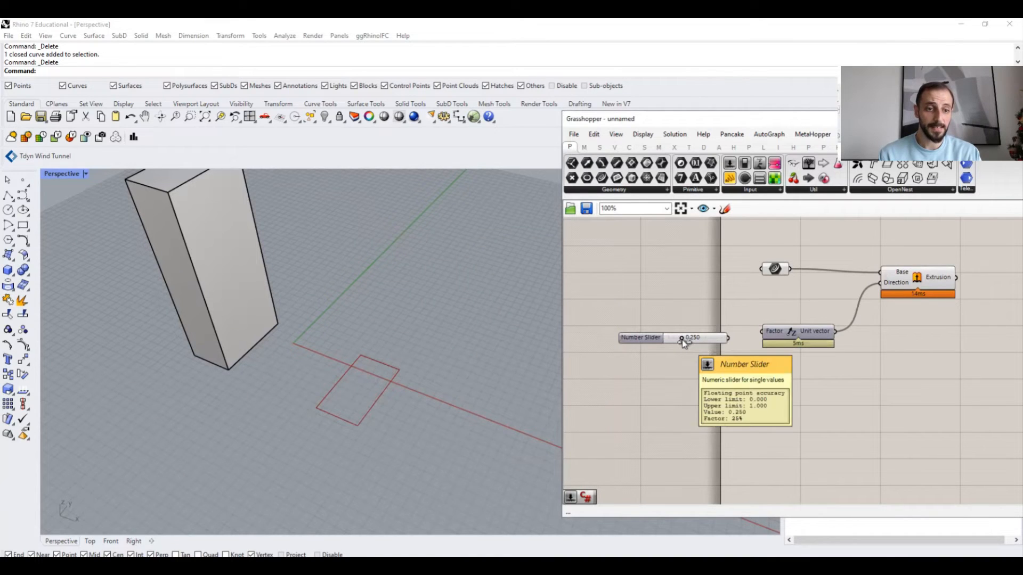
drag(682, 338, 653, 342)
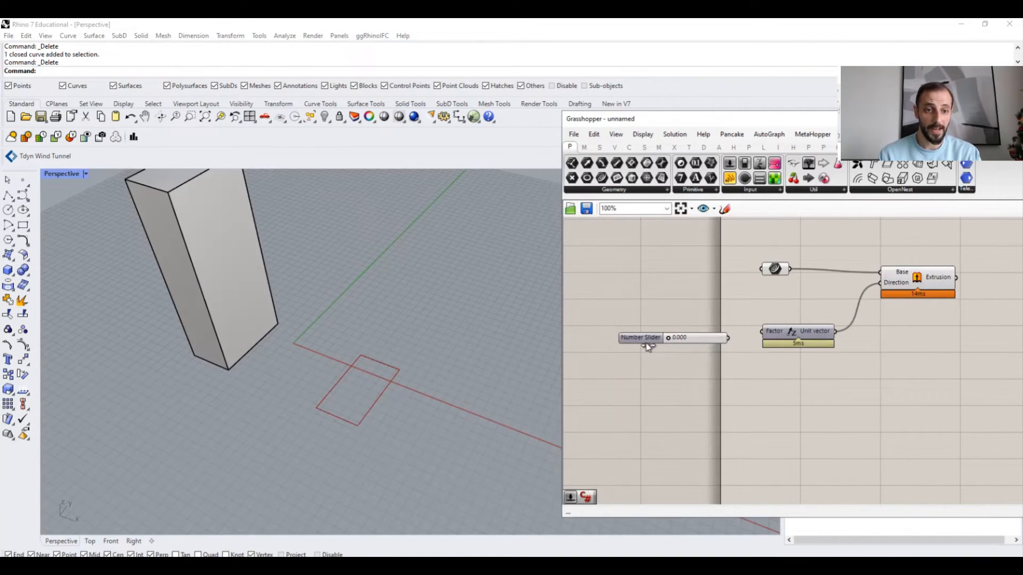
- Open the slider's settings and rename it Extrusion Length
right_click(641, 339)
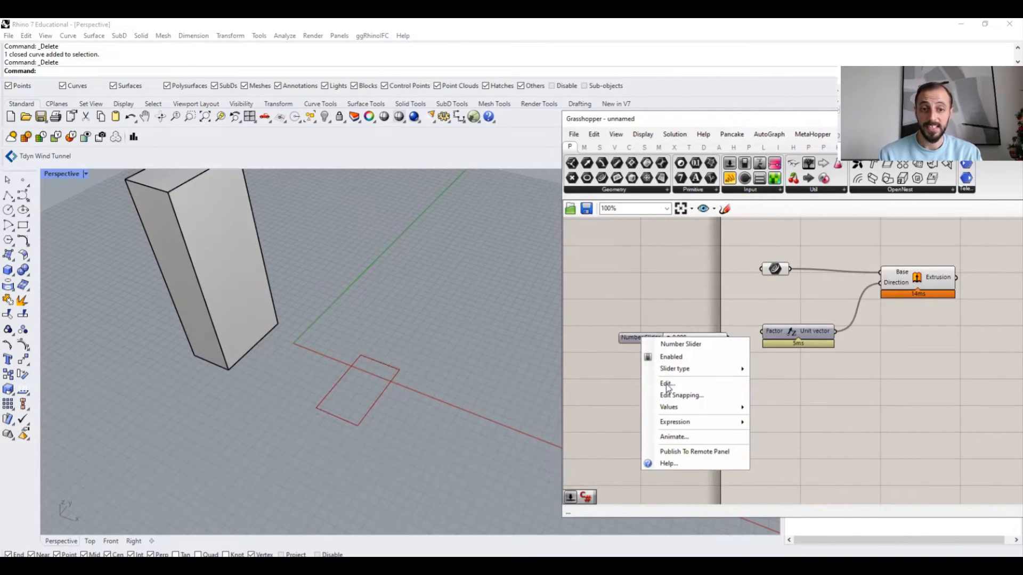
click(667, 384)
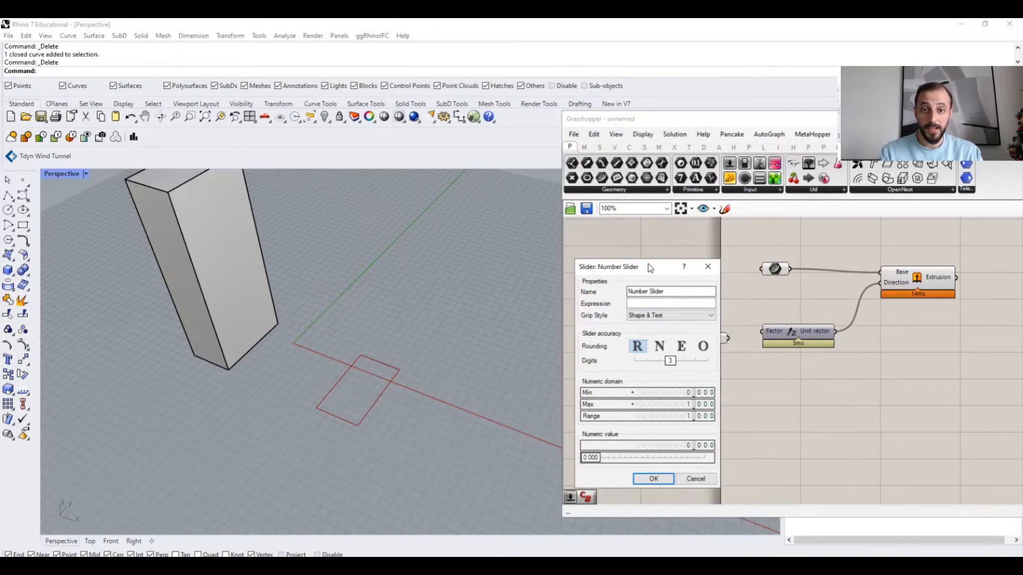
drag(658, 276, 485, 245)
text(Extru)
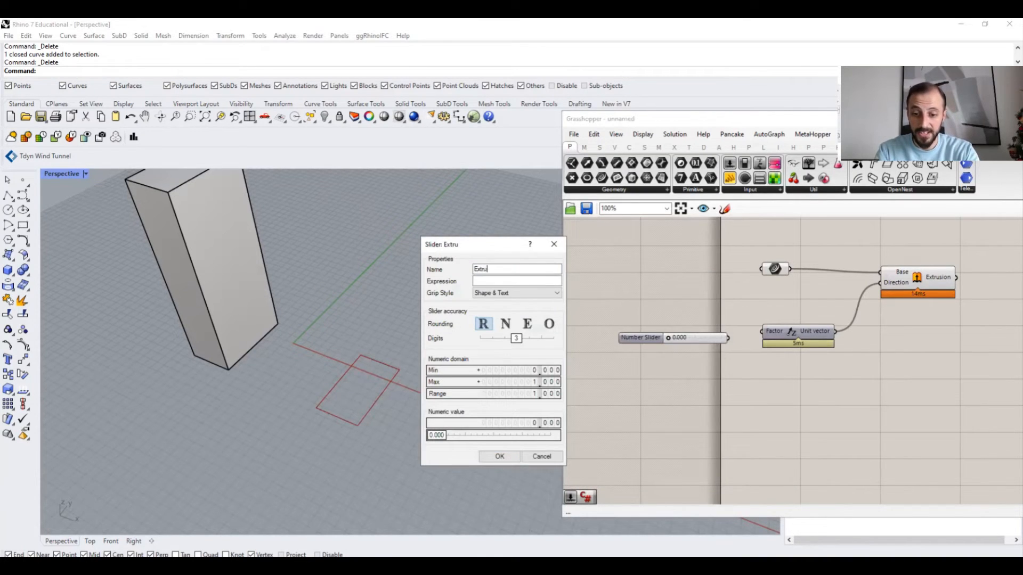
text(sion Length)
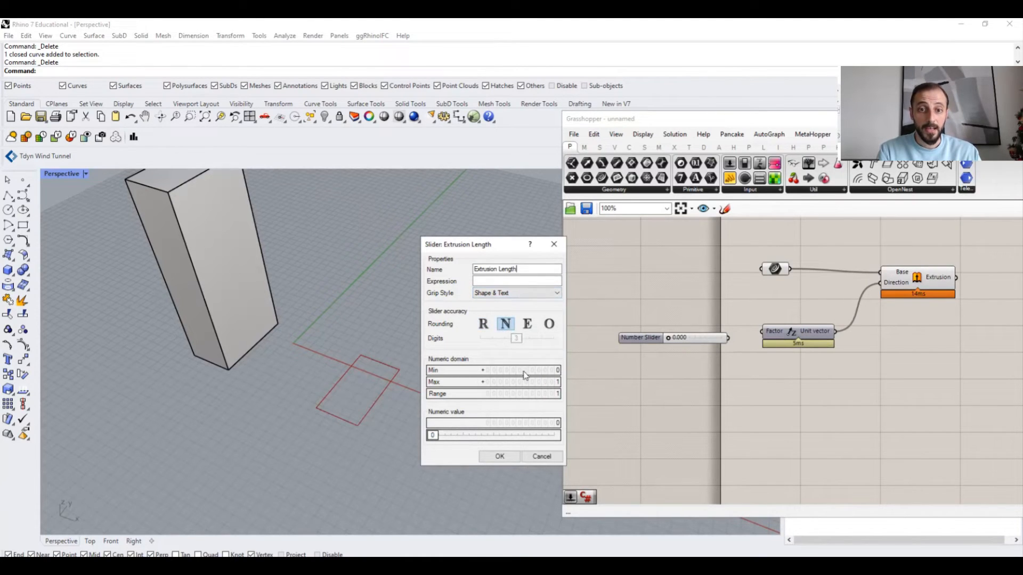
- Set the slider's rounding to floating point with 2 digits
click(485, 326)
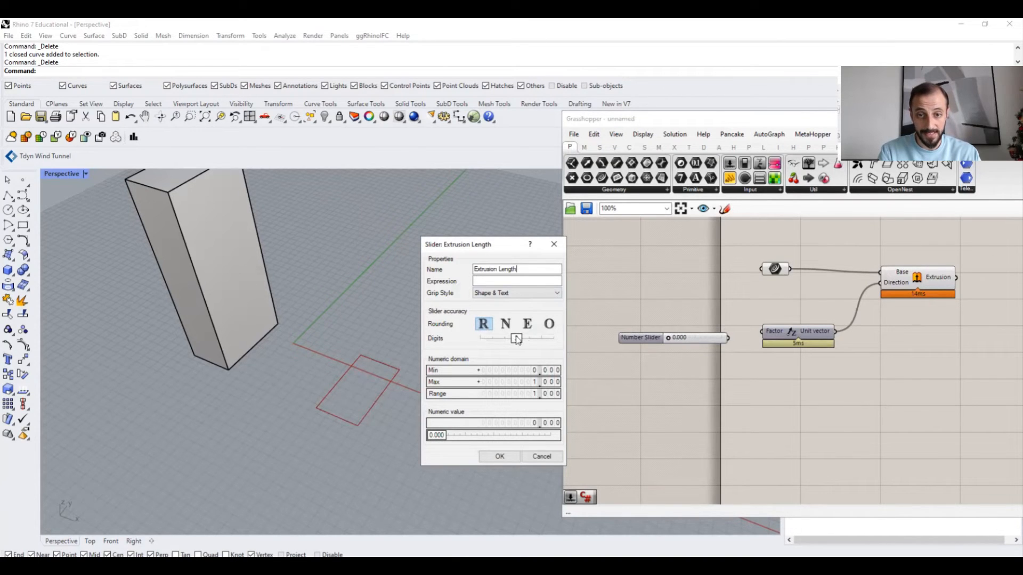
drag(516, 338, 552, 340)
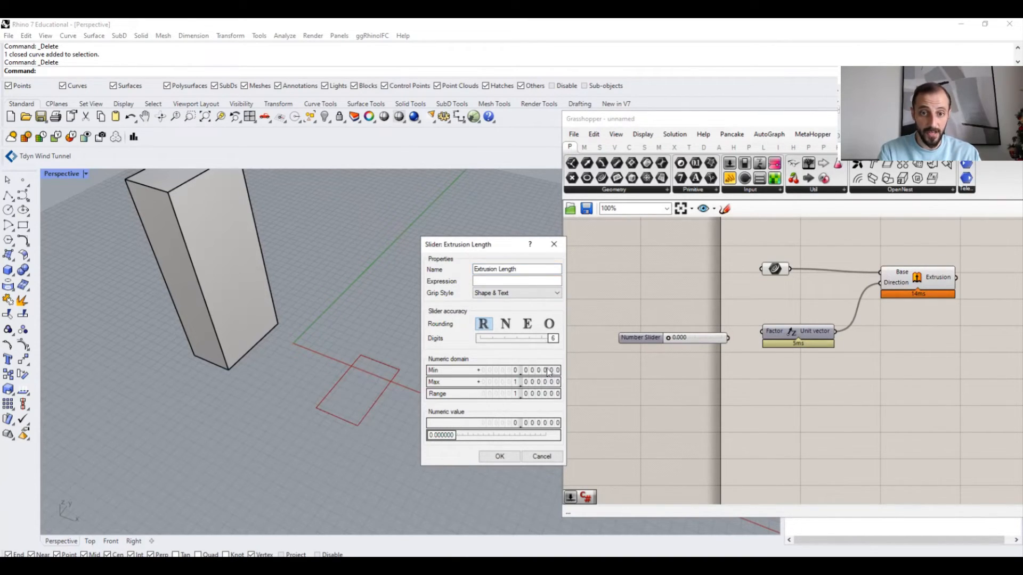
click(507, 324)
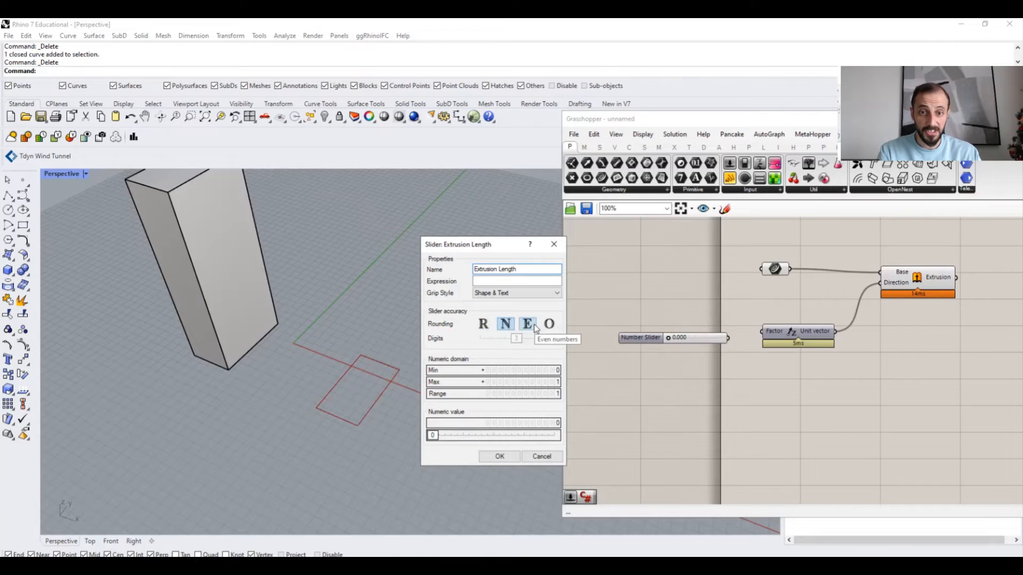
click(527, 324)
click(549, 326)
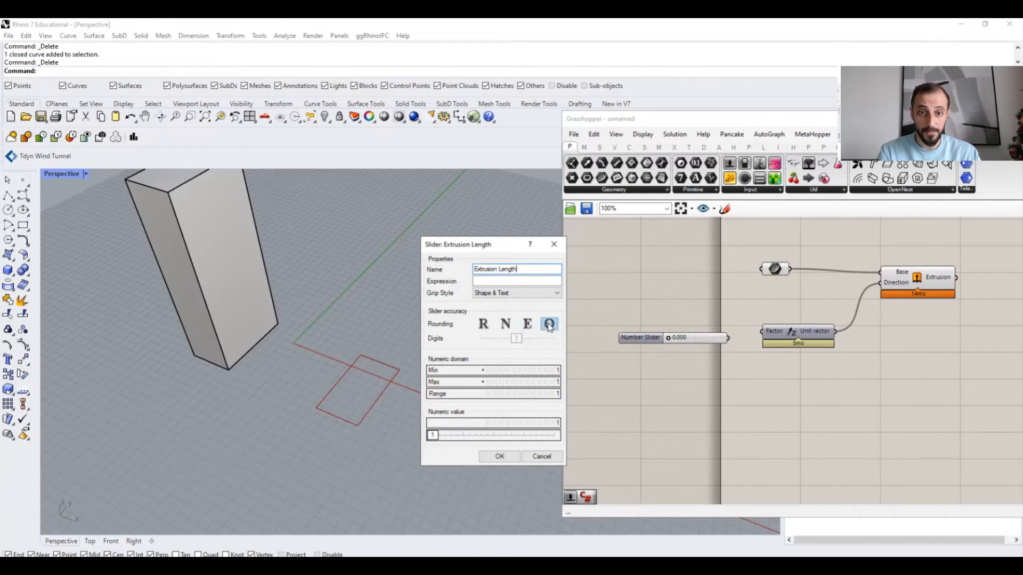
click(484, 325)
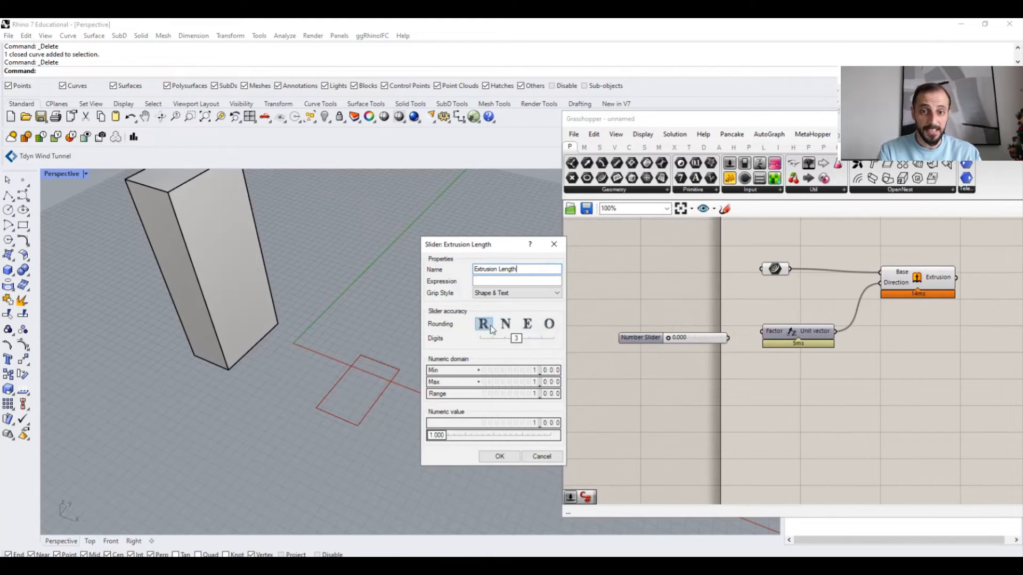
drag(516, 338, 505, 339)
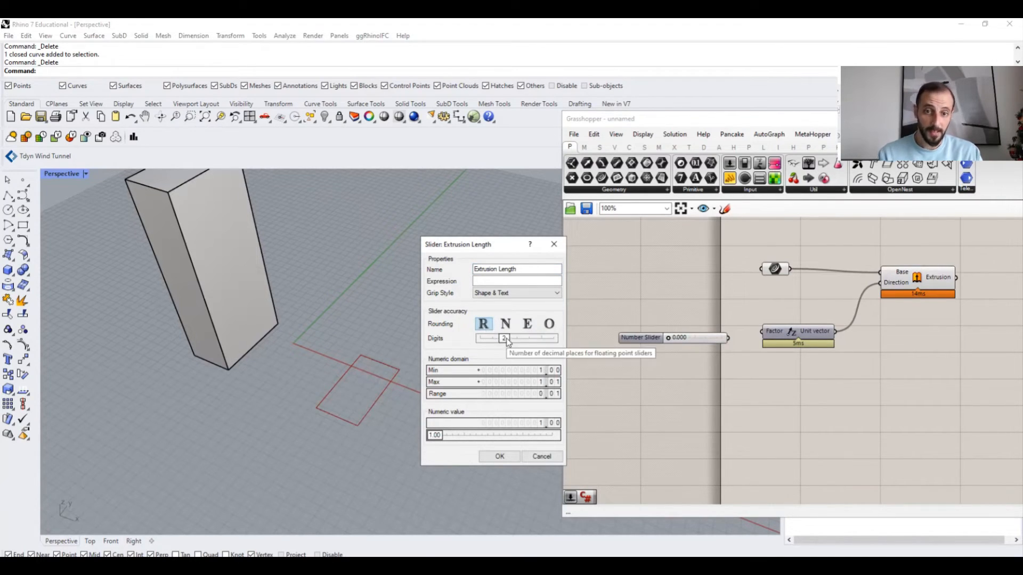
- Set the slider's numeric domain to a minimum of -2000 and a maximum of 2000
double_click(533, 371)
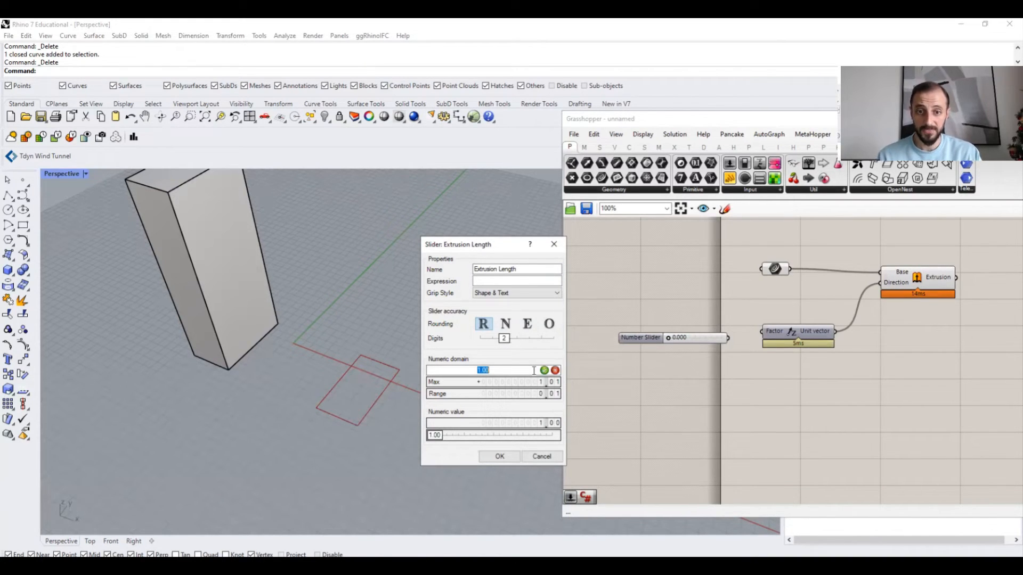
text(0)
key(Return)
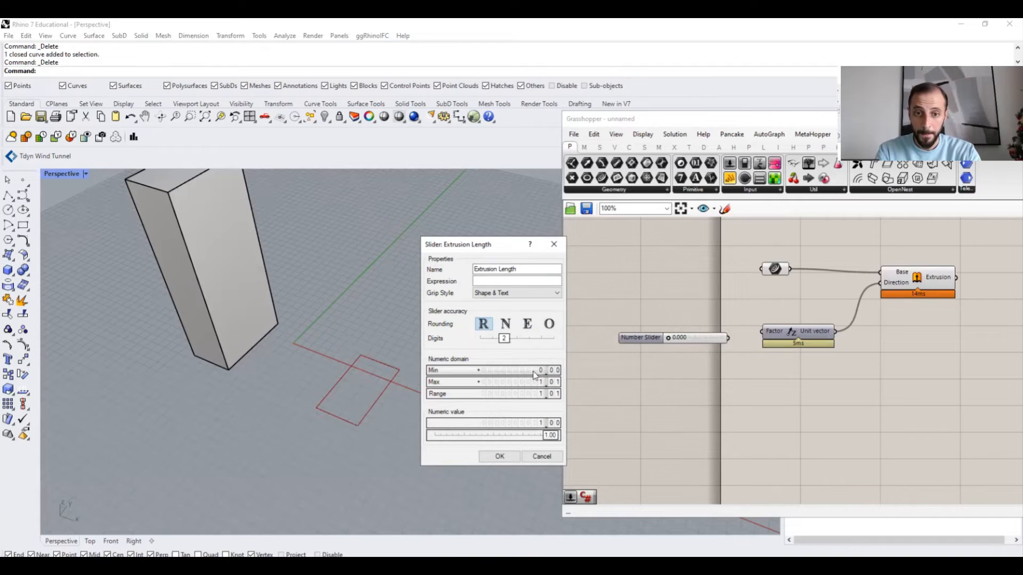
double_click(525, 383)
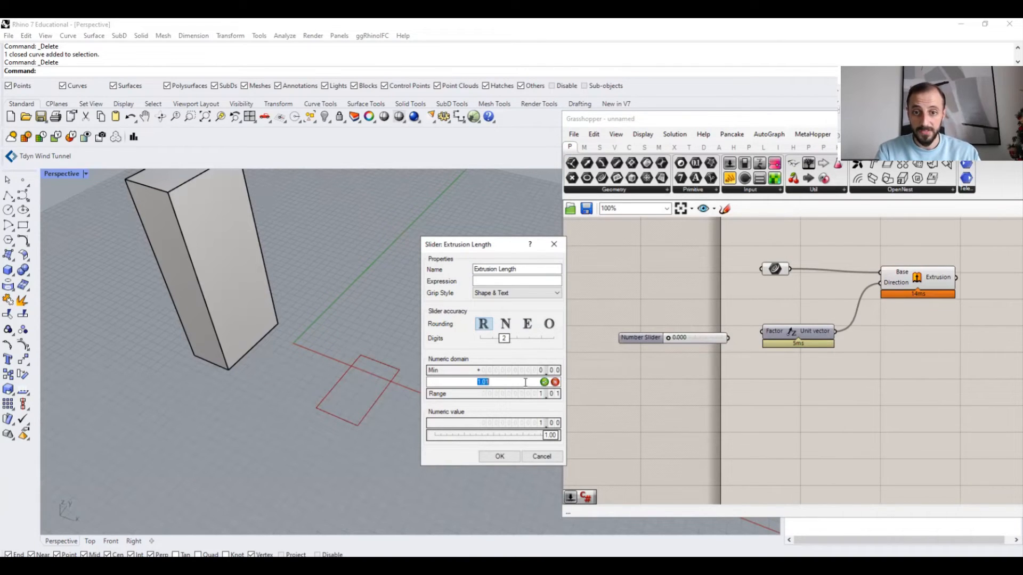
text(5000)
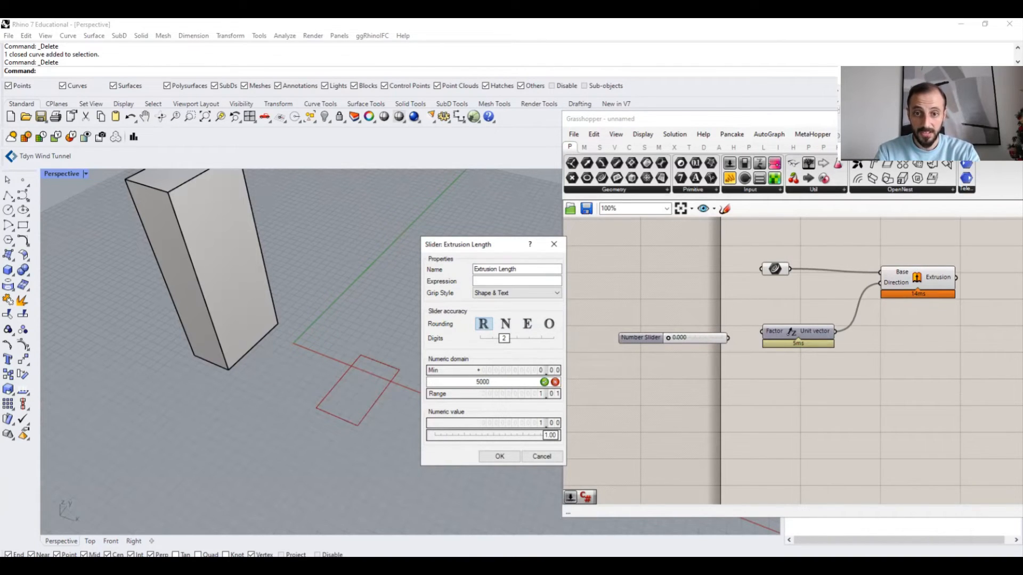
key(Return)
double_click(525, 382)
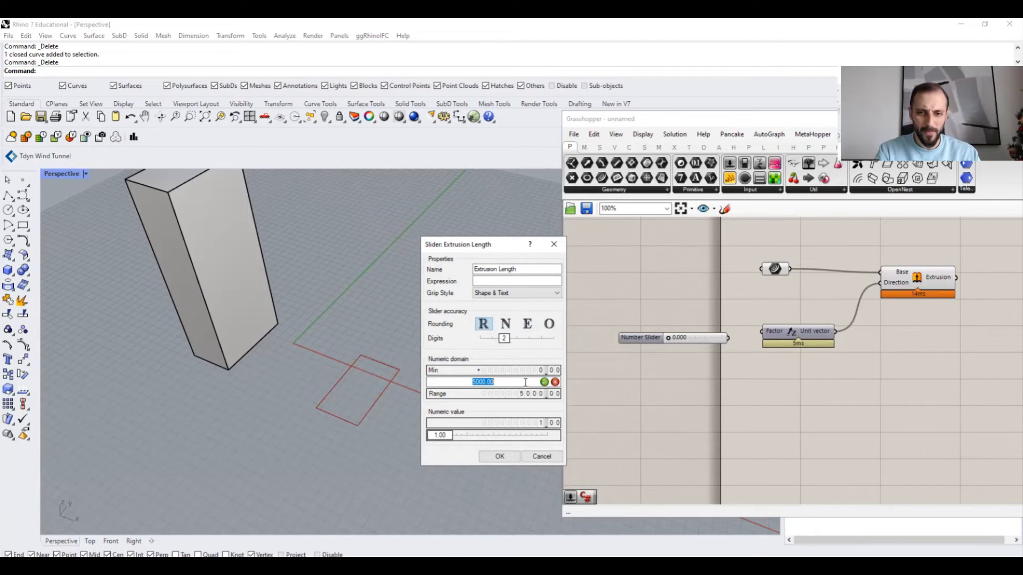
text(200)
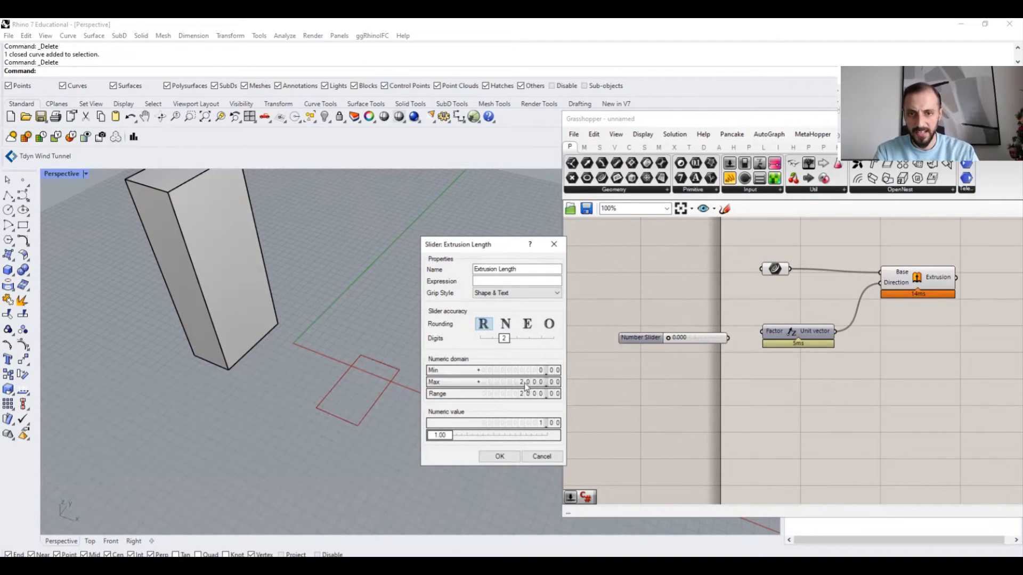
double_click(484, 369)
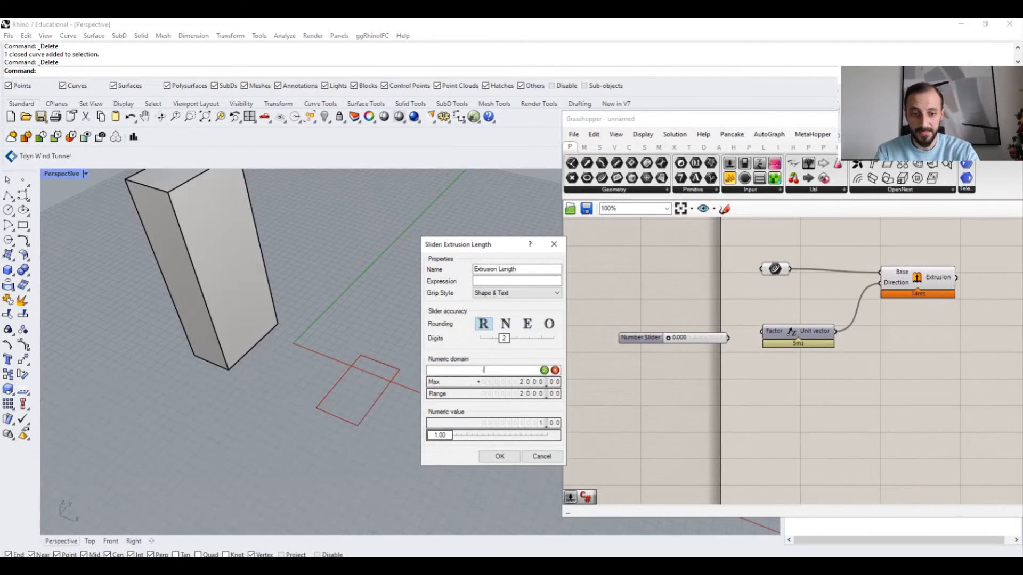
key(Return)
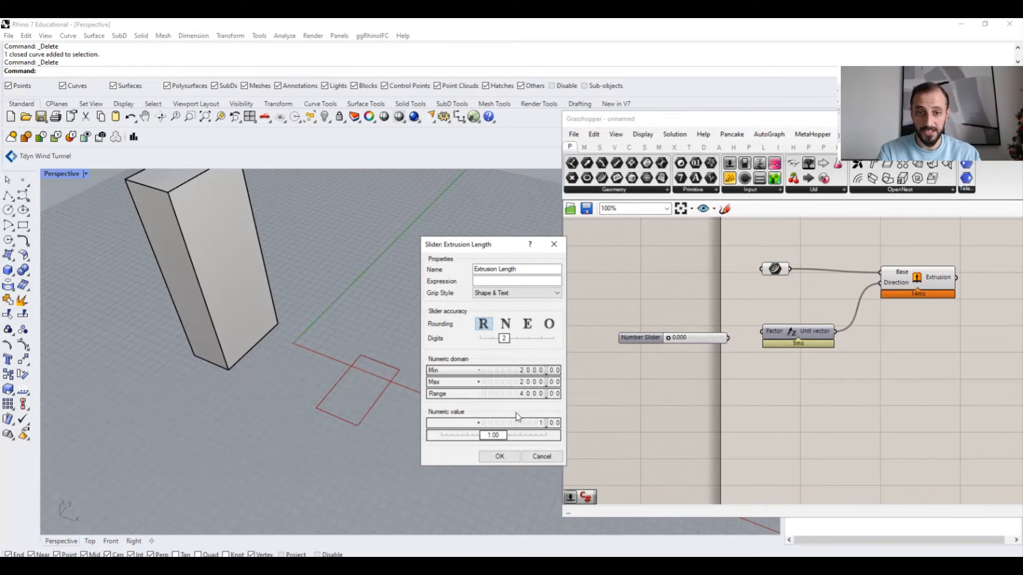
- Confirm the slider settings and connect the Extrusion Length slider to the unit vector's Factor input
drag(490, 437, 515, 446)
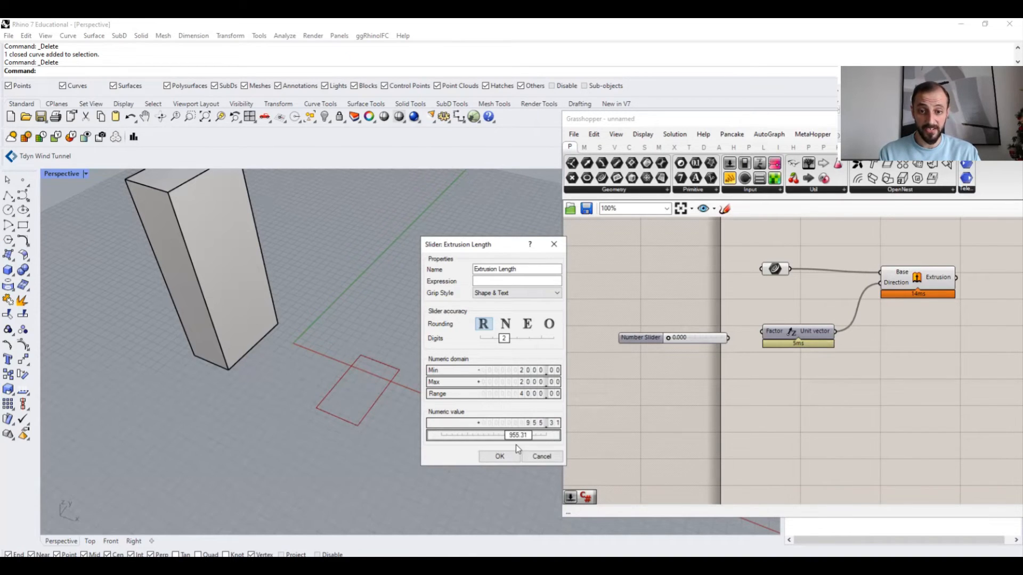
click(500, 456)
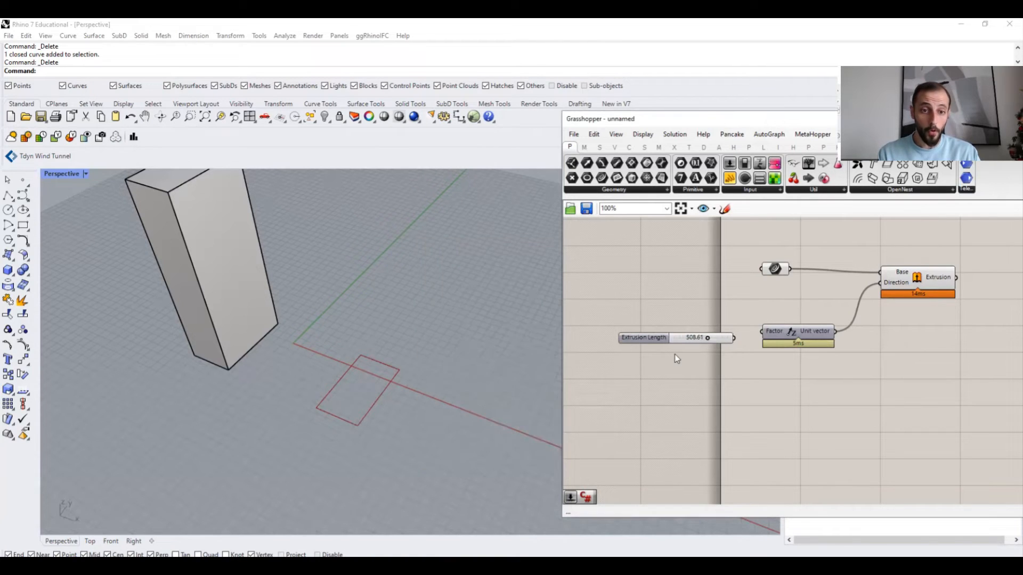
drag(707, 339, 763, 331)
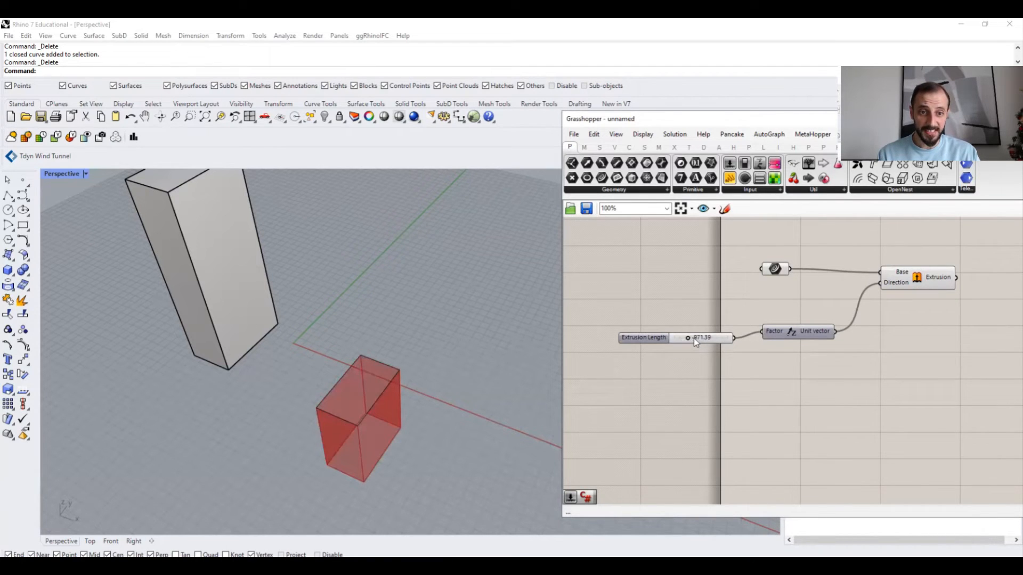
- Set the Extrusion Length slider's value to 1500.67
scroll(694, 337, up, 5)
scroll(687, 343, down, 8)
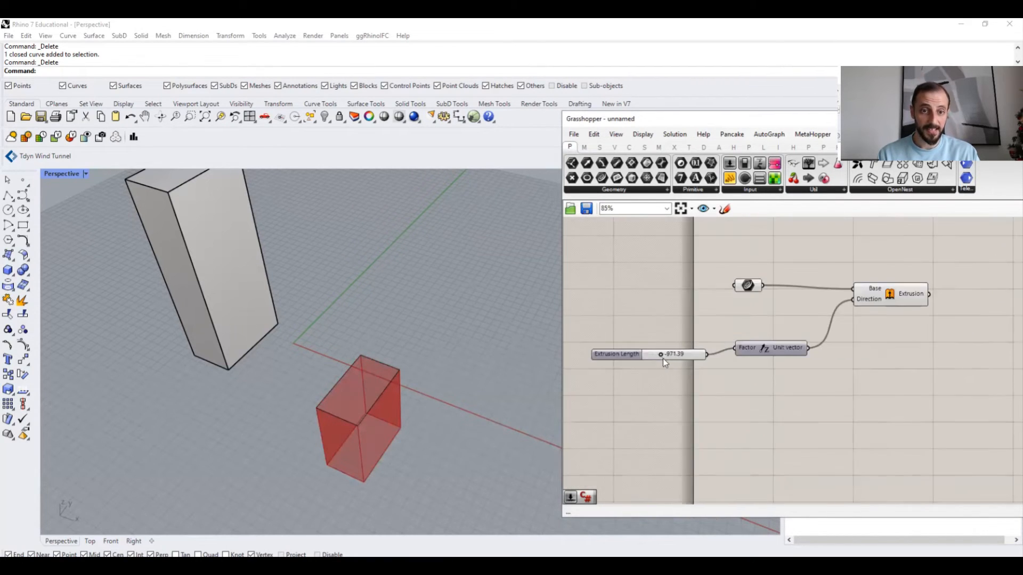
mouse_move(665, 356)
mouse_down()
mouse_move(697, 359)
mouse_move(645, 359)
mouse_move(693, 359)
mouse_move(657, 360)
mouse_move(670, 361)
mouse_up()
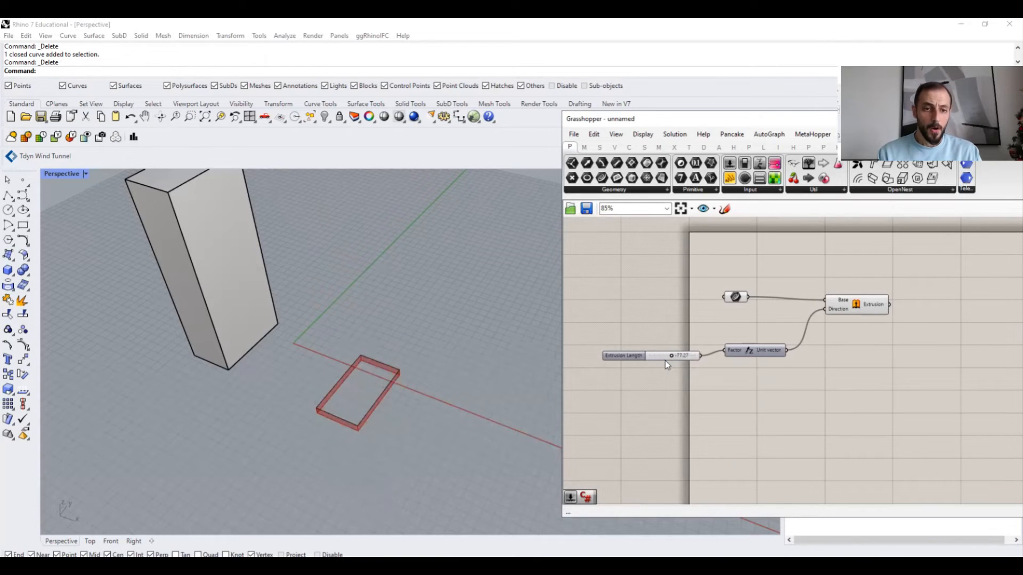
right_drag(643, 364, 632, 366)
scroll(638, 361, up, 1)
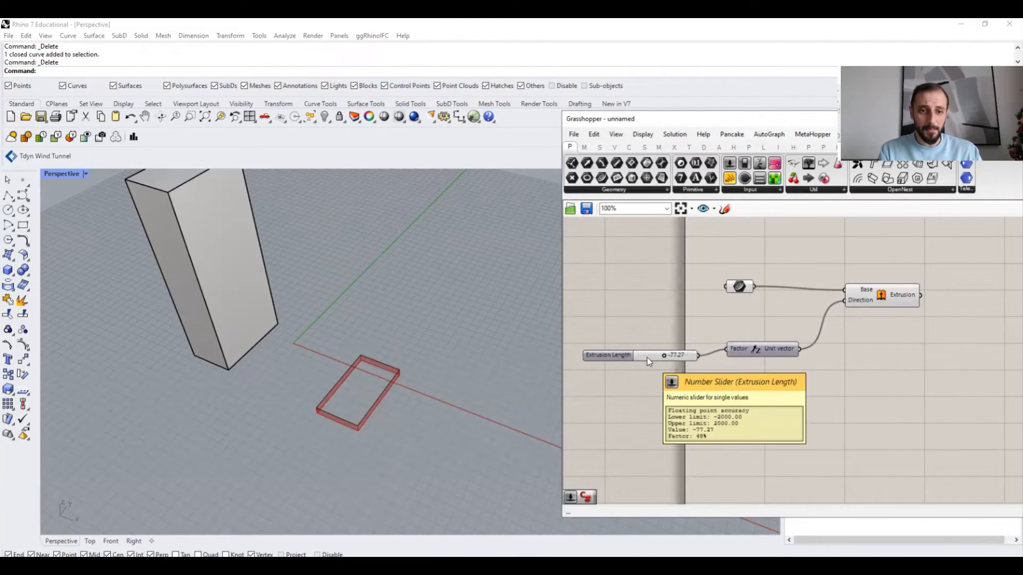
double_click(647, 357)
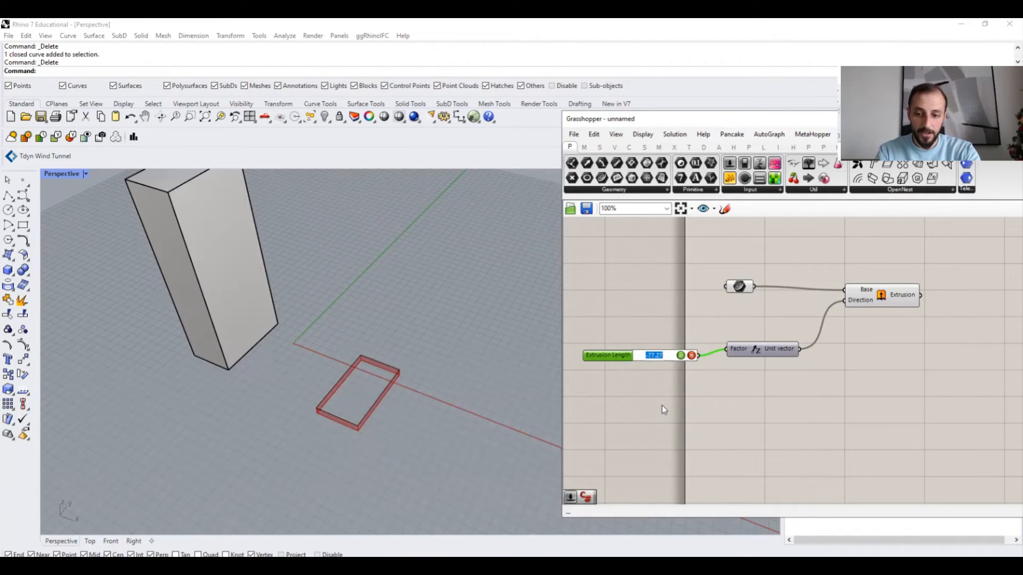
text(1500.67)
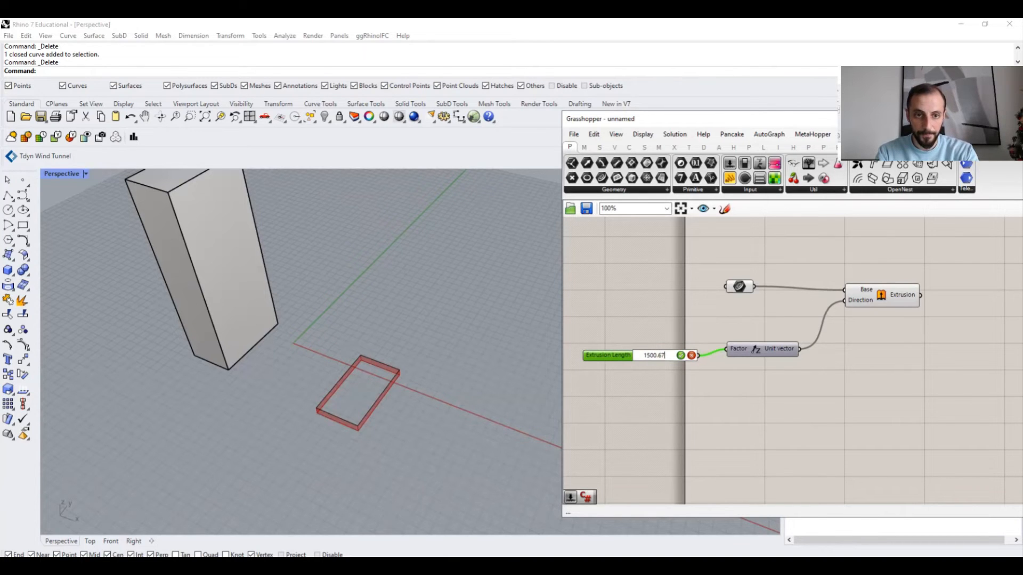
key(Return)
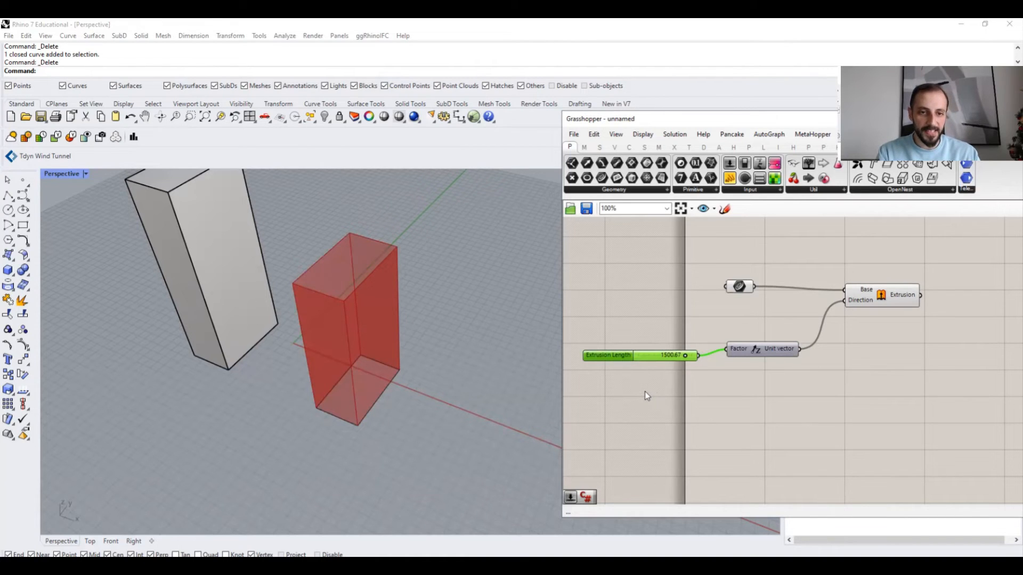
- Place a number slider from the canvas search by entering 2000 and slide it to its maximum
click(644, 391)
double_click(645, 392)
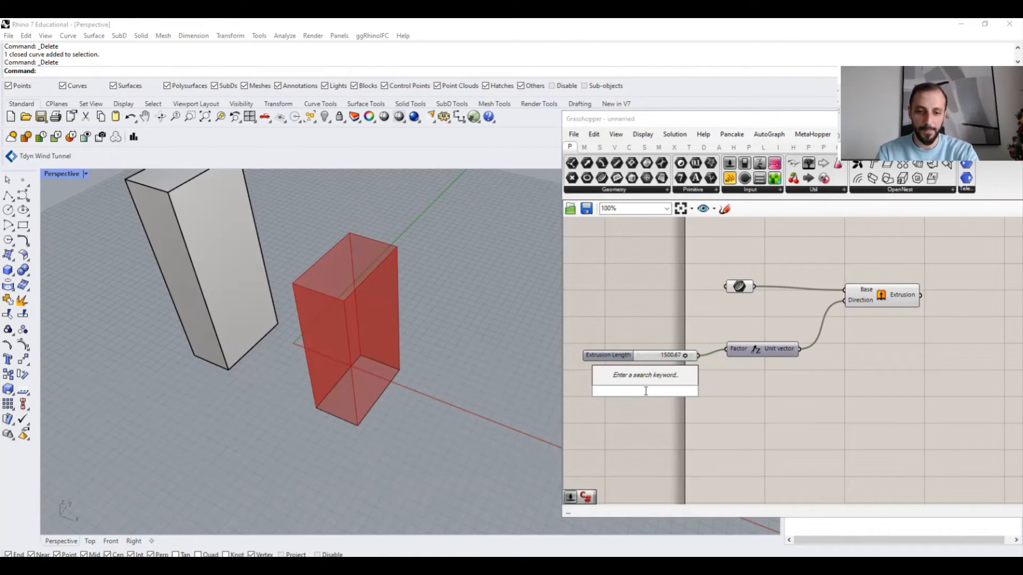
double_click(636, 425)
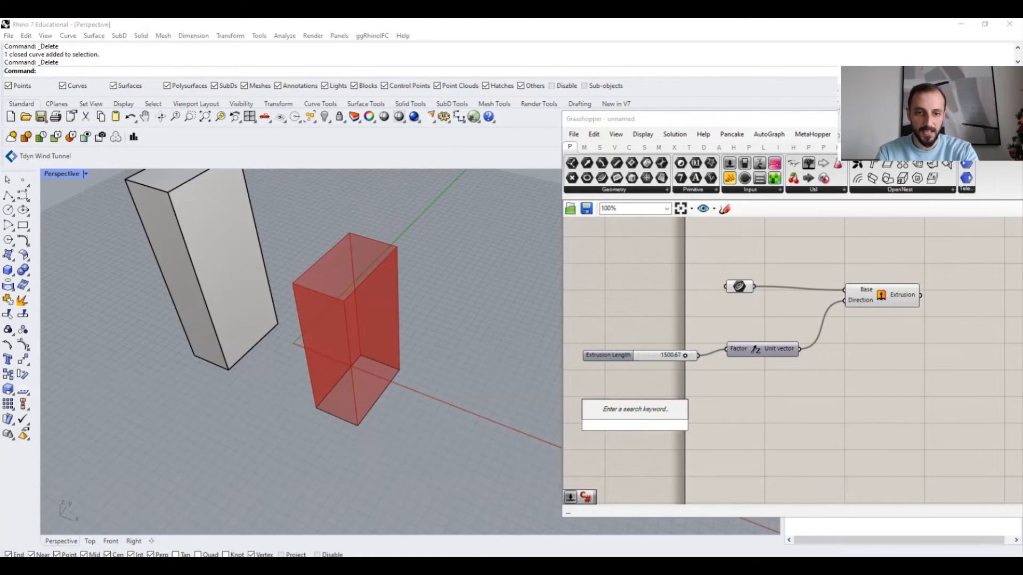
text(2000)
key(Return)
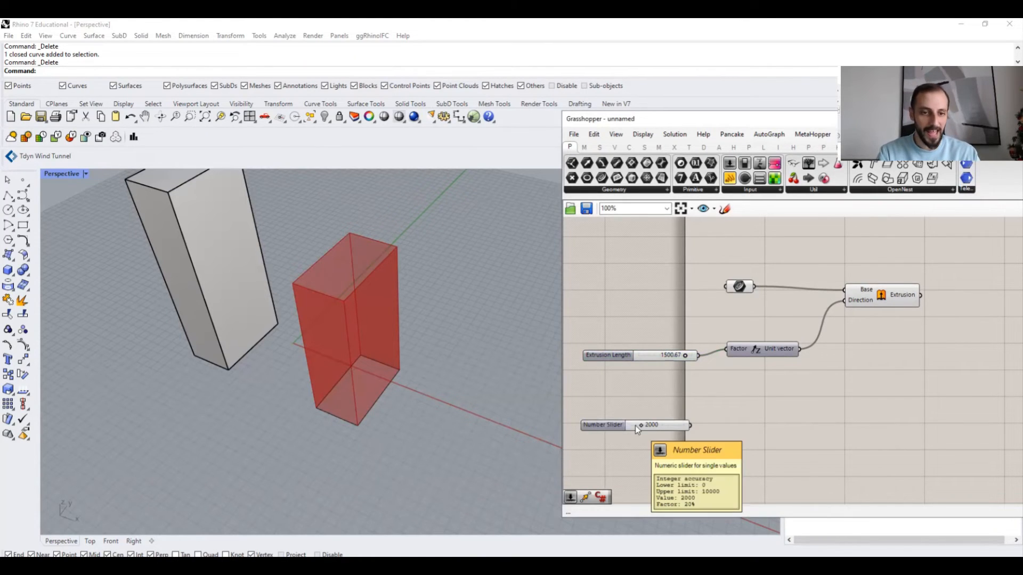
drag(641, 426, 719, 436)
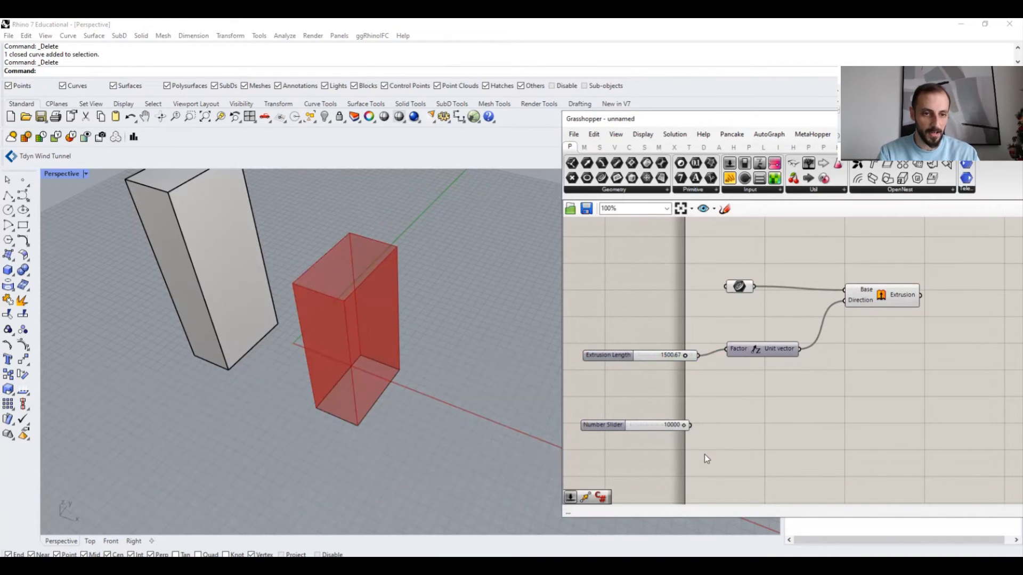
- Place another number slider from the canvas search by entering 25 and slide it to its maximum
double_click(707, 391)
text(25)
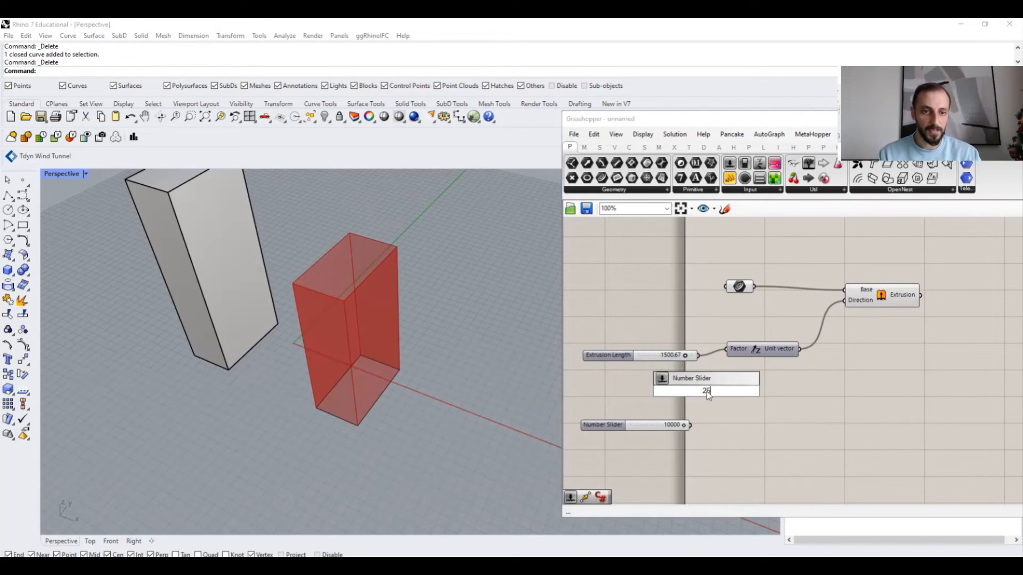
key(Return)
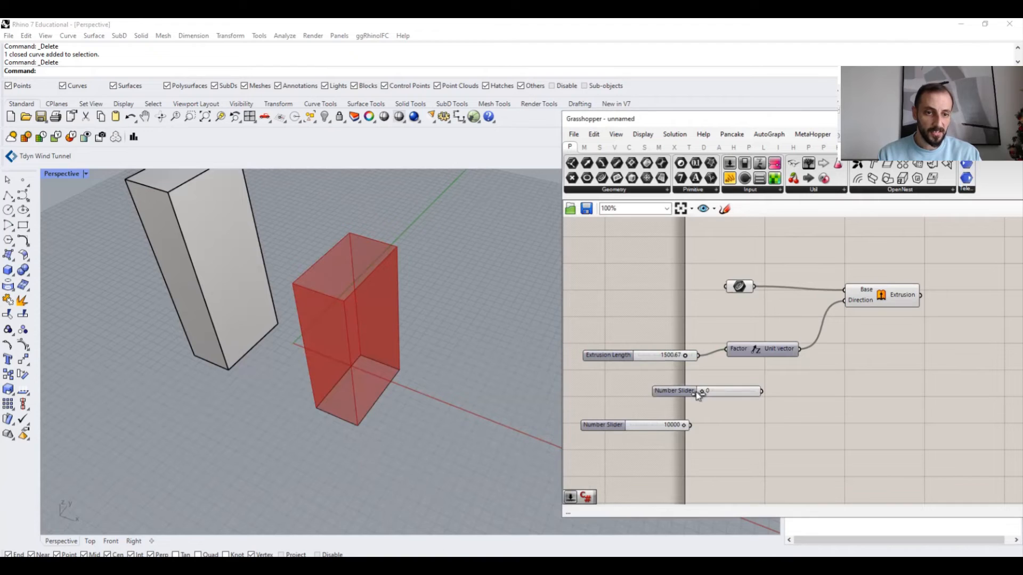
drag(697, 393, 758, 395)
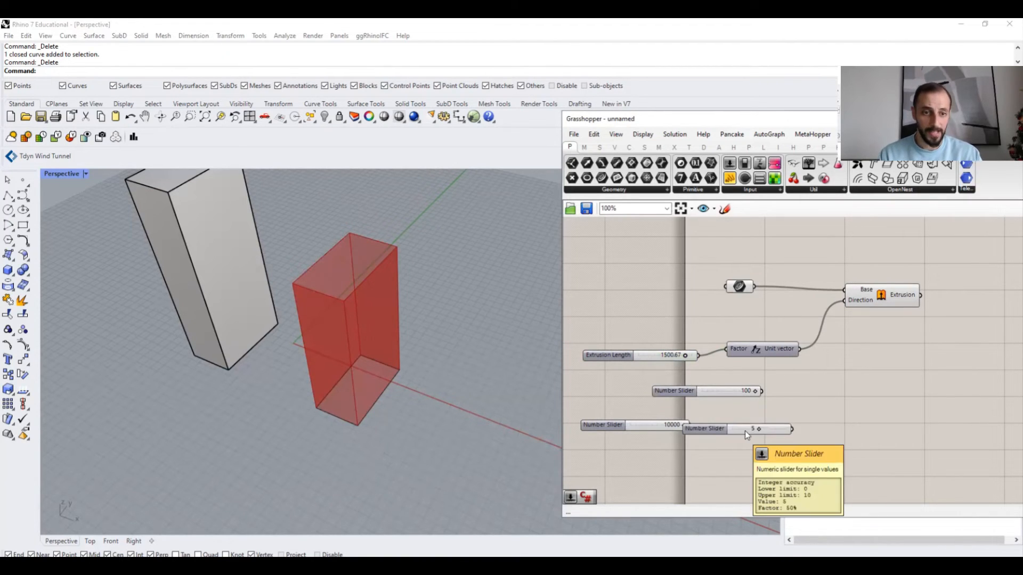
click(755, 432)
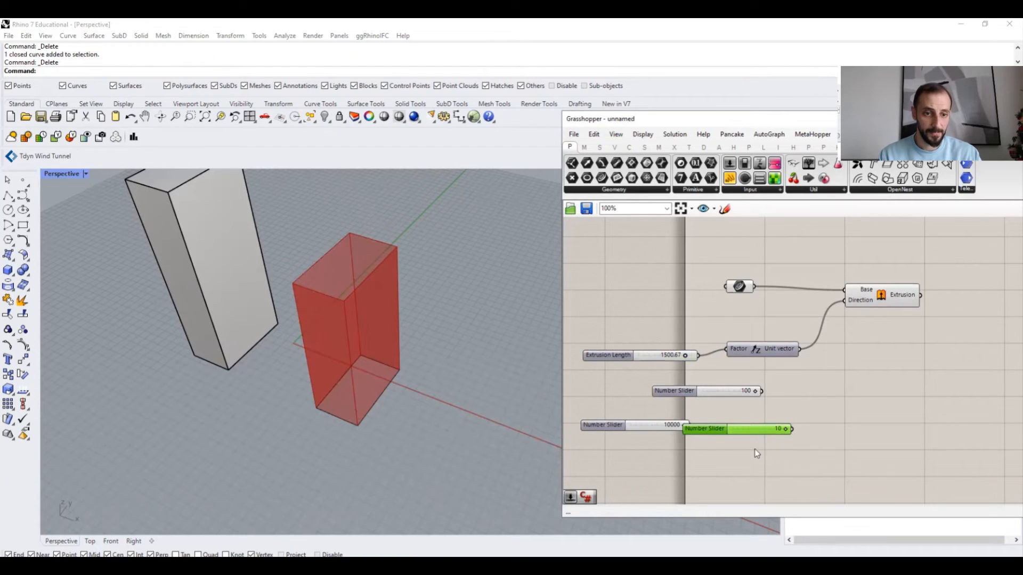
- Select the demonstration number sliders and delete them
drag(754, 450, 724, 387)
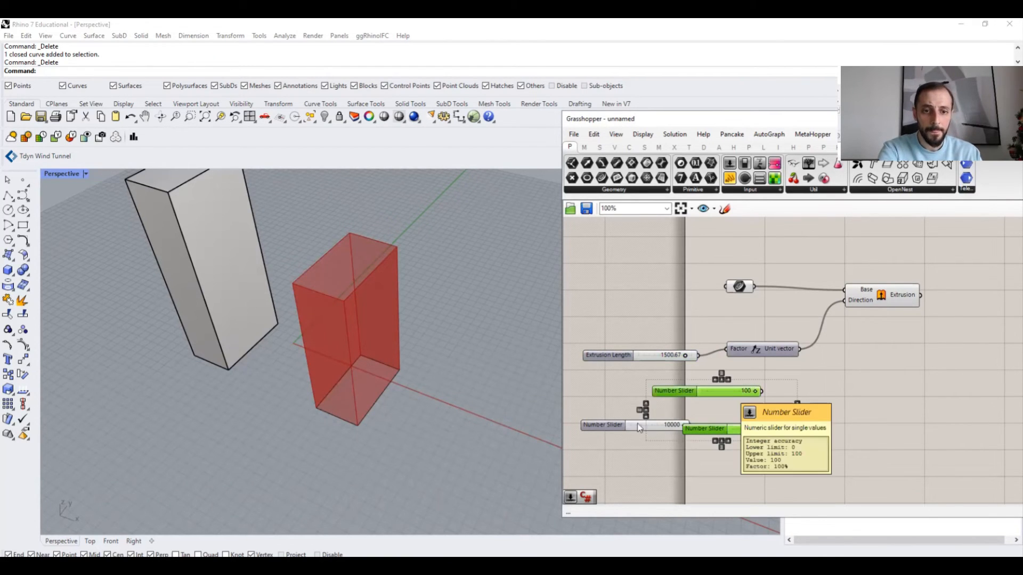
key(Delete)
right_drag(738, 381, 630, 438)
- Resize and reposition the Grasshopper window beside the Perspective viewport to show more canvas
click(788, 348)
click(787, 325)
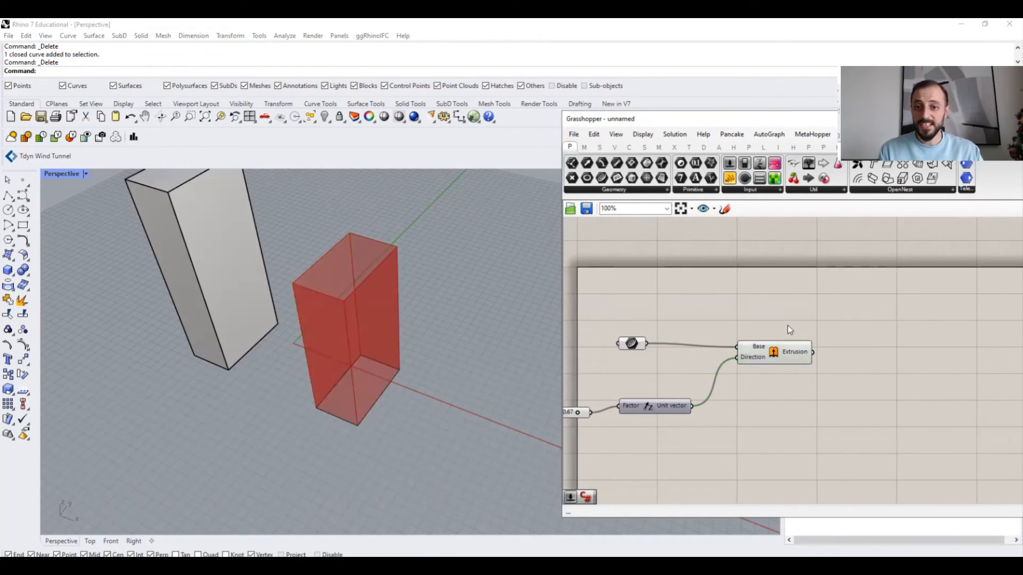
right_drag(721, 330, 750, 314)
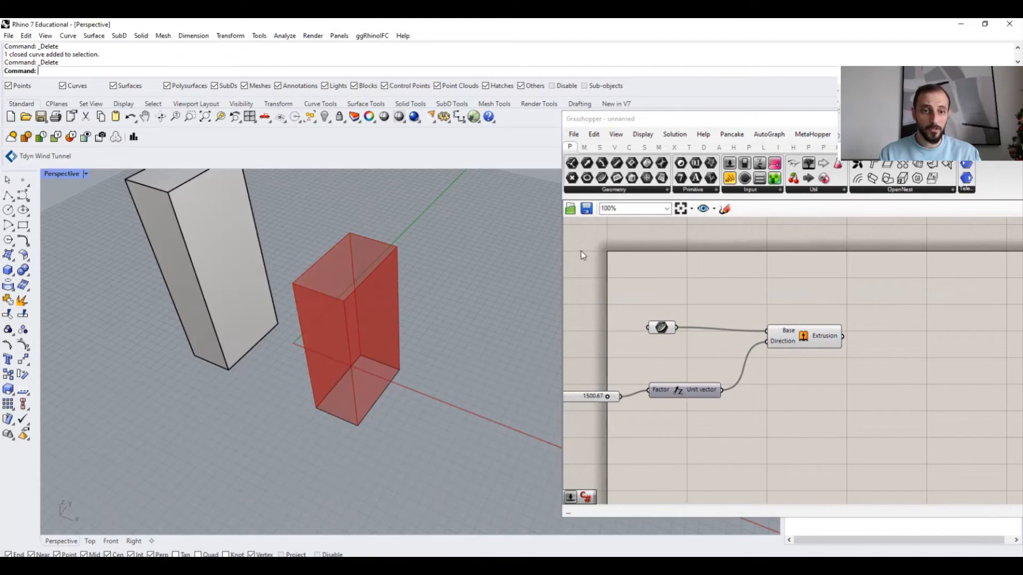
click(564, 259)
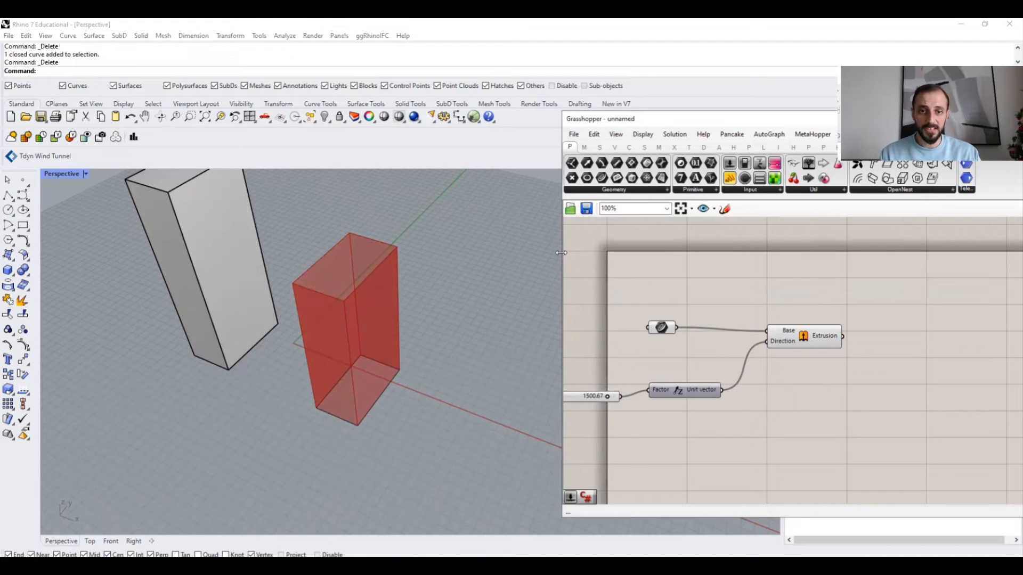
drag(561, 253, 510, 254)
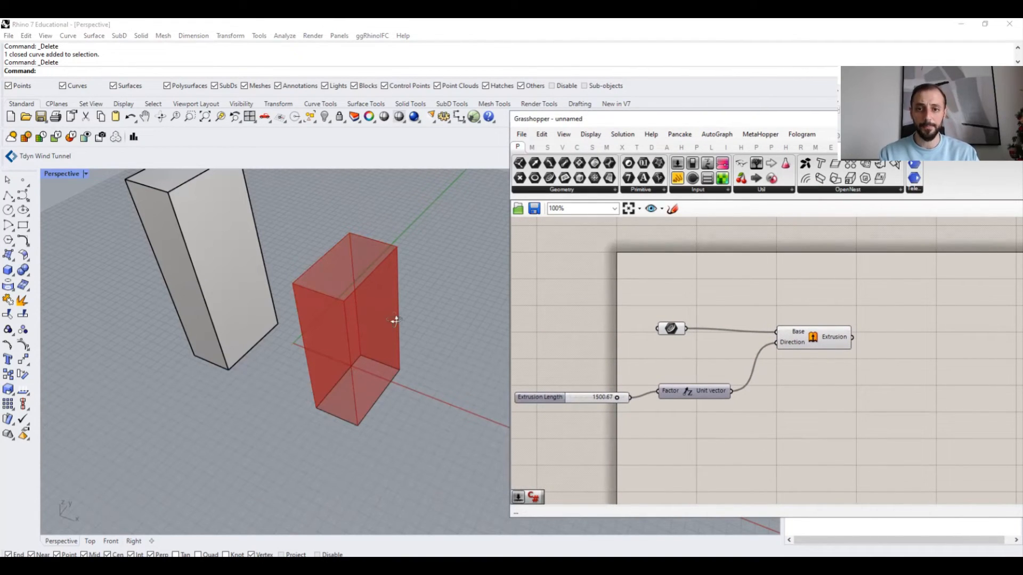
right_drag(393, 292, 422, 249)
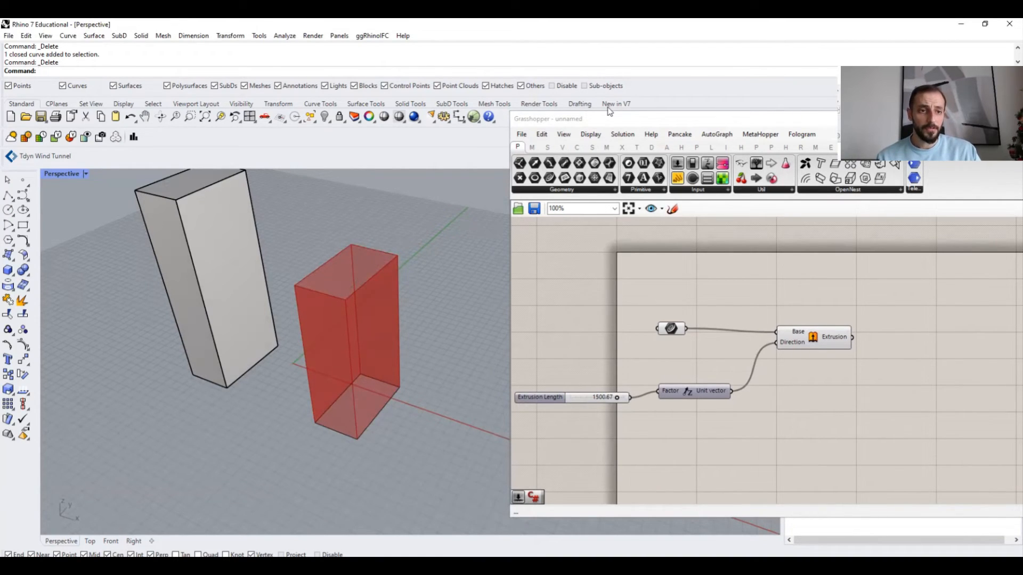
drag(610, 112, 533, 117)
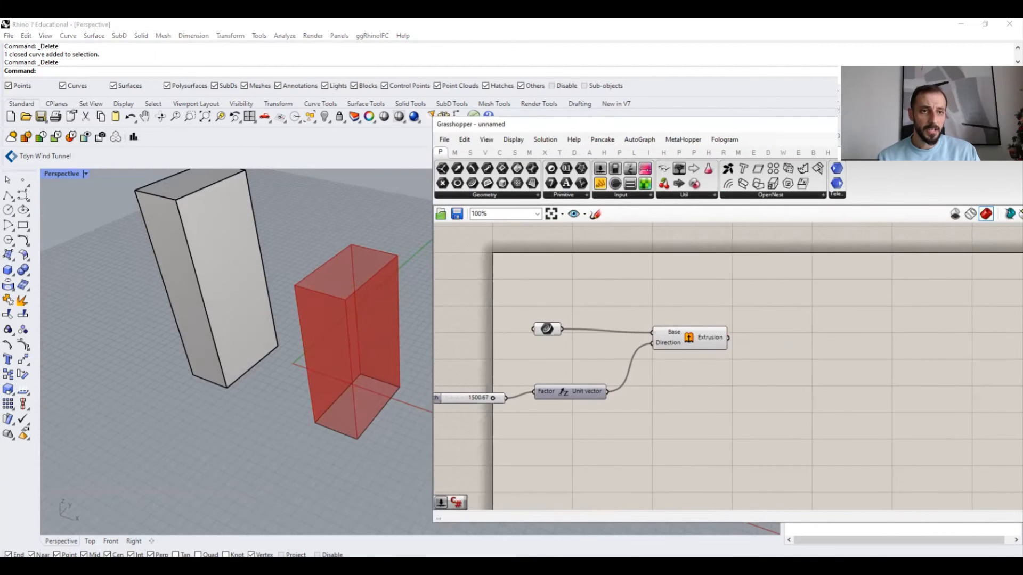
drag(905, 124, 858, 119)
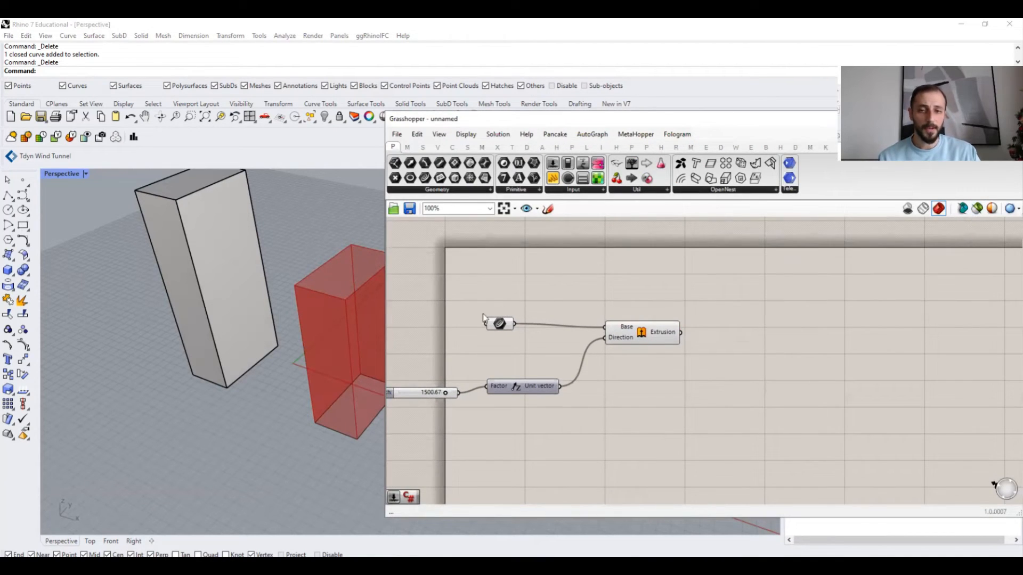
shift+right_drag(287, 308, 229, 352)
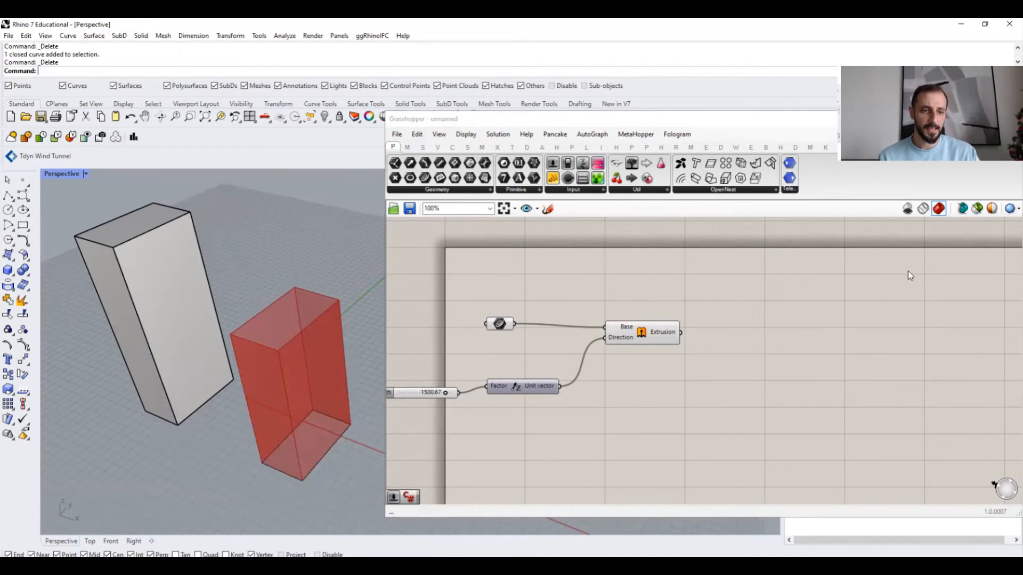
- Switch the Grasshopper preview through no preview, wireframe preview and shaded preview modes
click(907, 211)
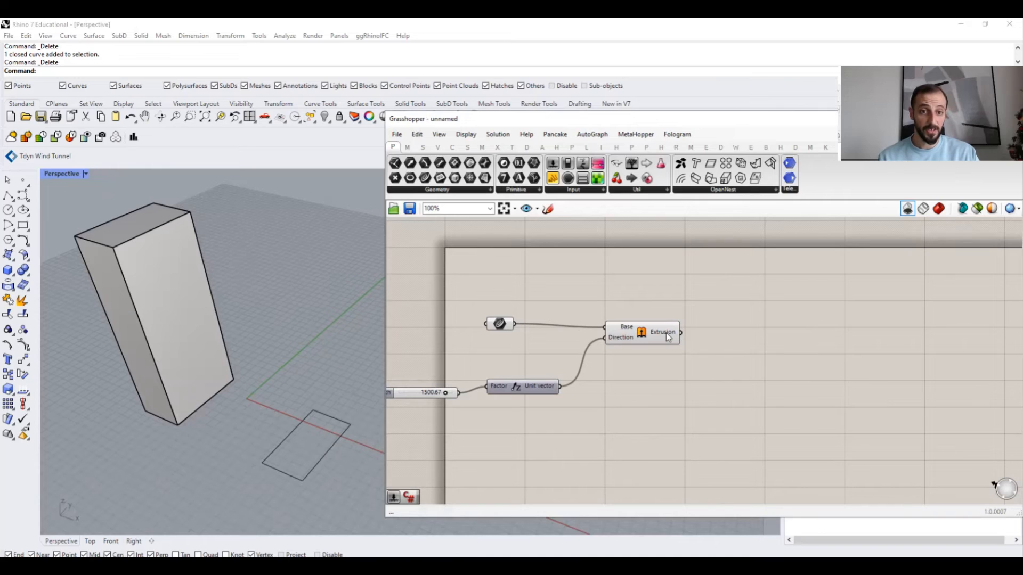
mouse_move(668, 337)
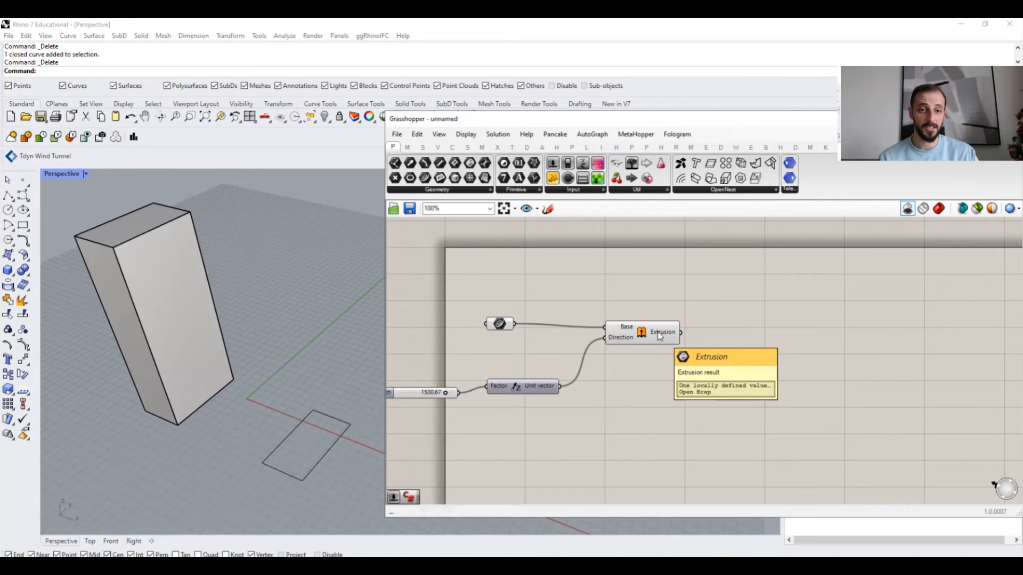
click(924, 211)
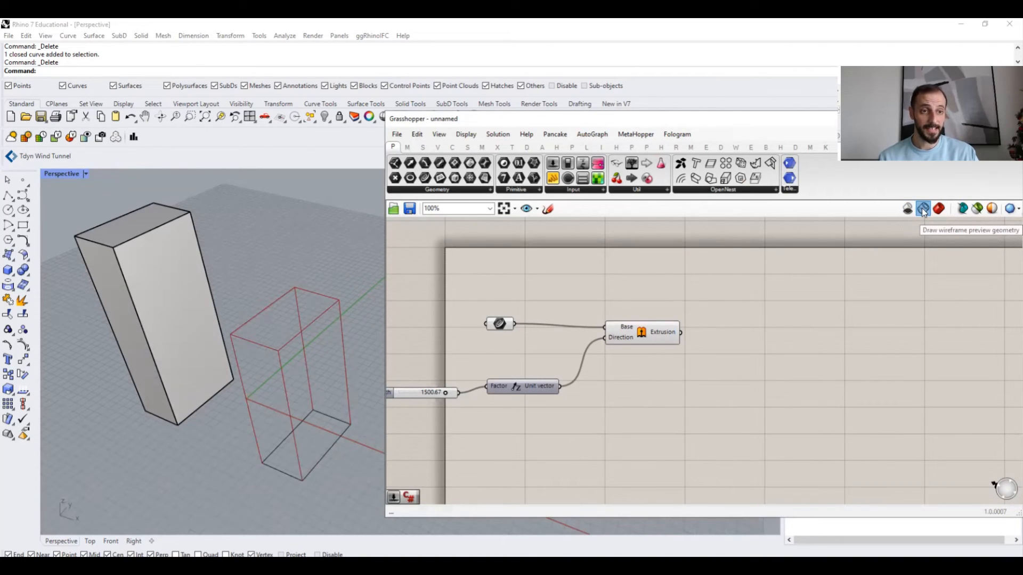
click(939, 210)
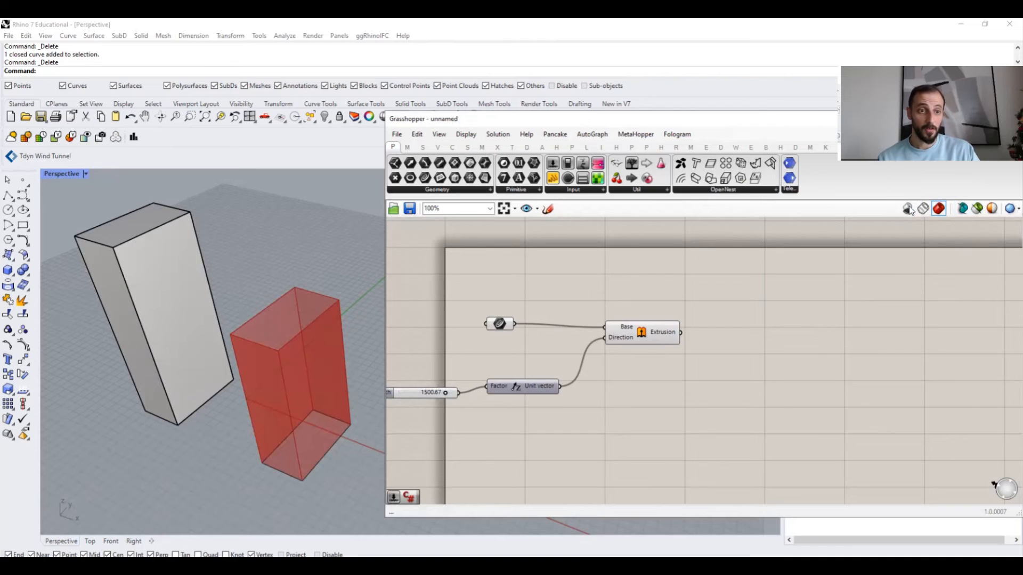
- Try previewing only selected components by lasso-selecting the curve parameter on the canvas
click(963, 209)
mouse_move(581, 284)
mouse_down()
mouse_move(428, 413)
mouse_move(395, 299)
mouse_up()
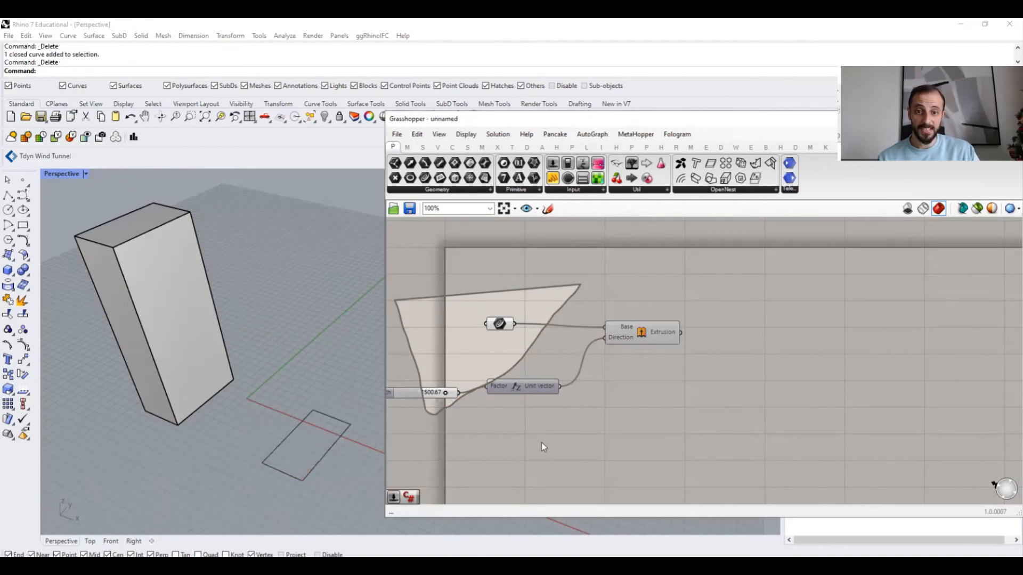
click(499, 325)
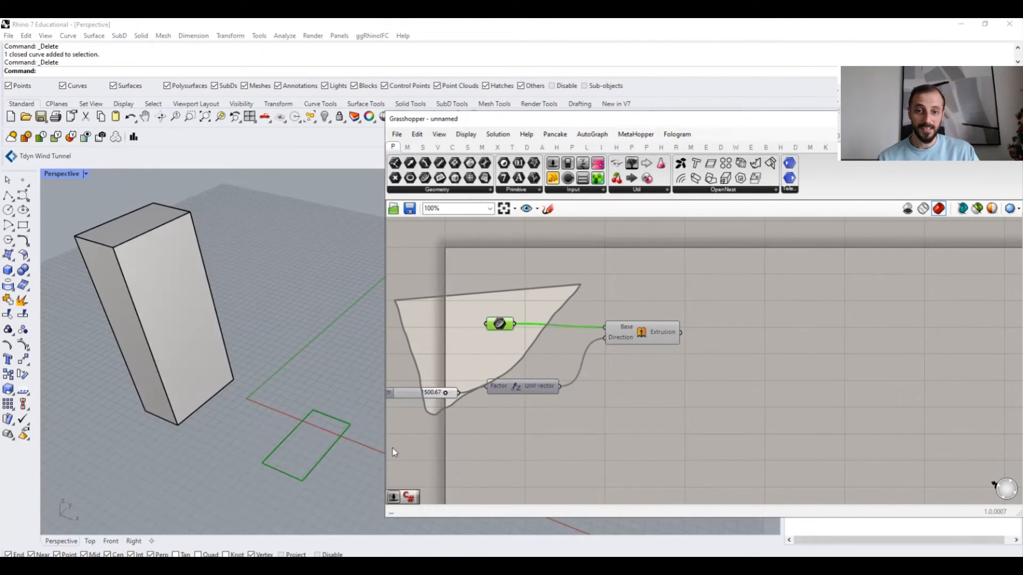
drag(731, 271, 585, 404)
click(605, 317)
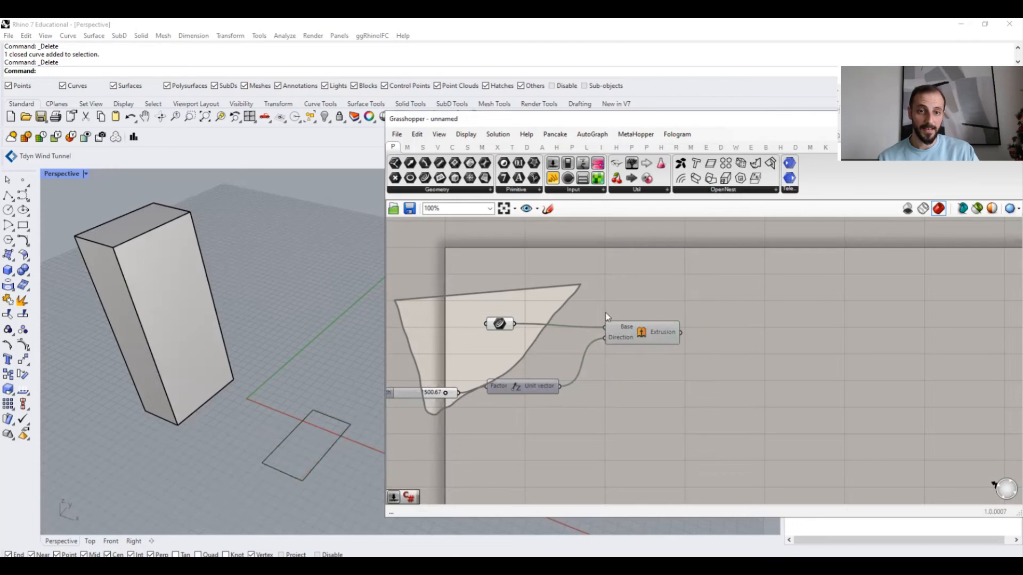
key(ctrl+f)
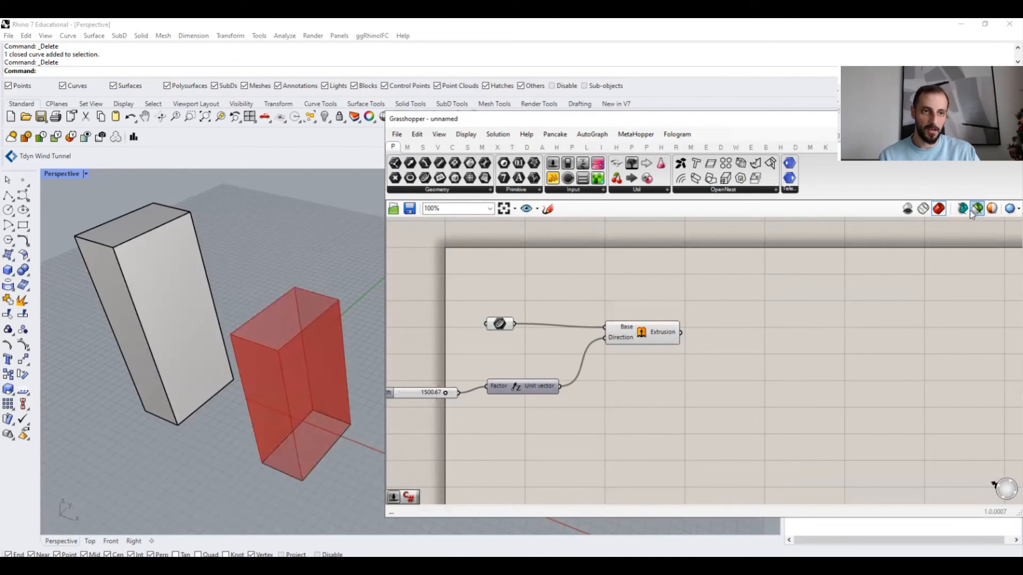
mouse_move(712, 291)
mouse_down()
mouse_move(557, 424)
mouse_move(556, 282)
mouse_up()
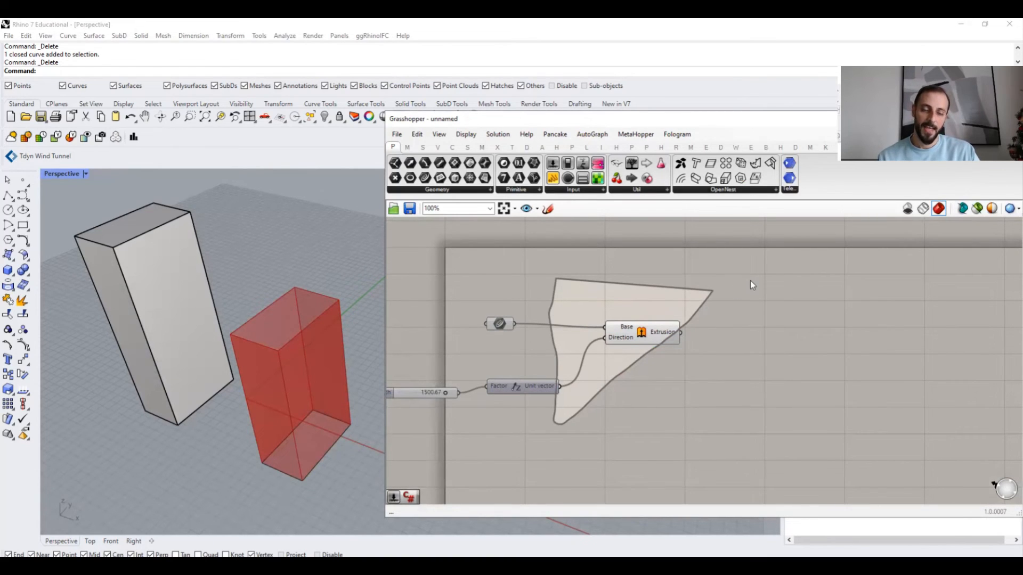
key(Escape)
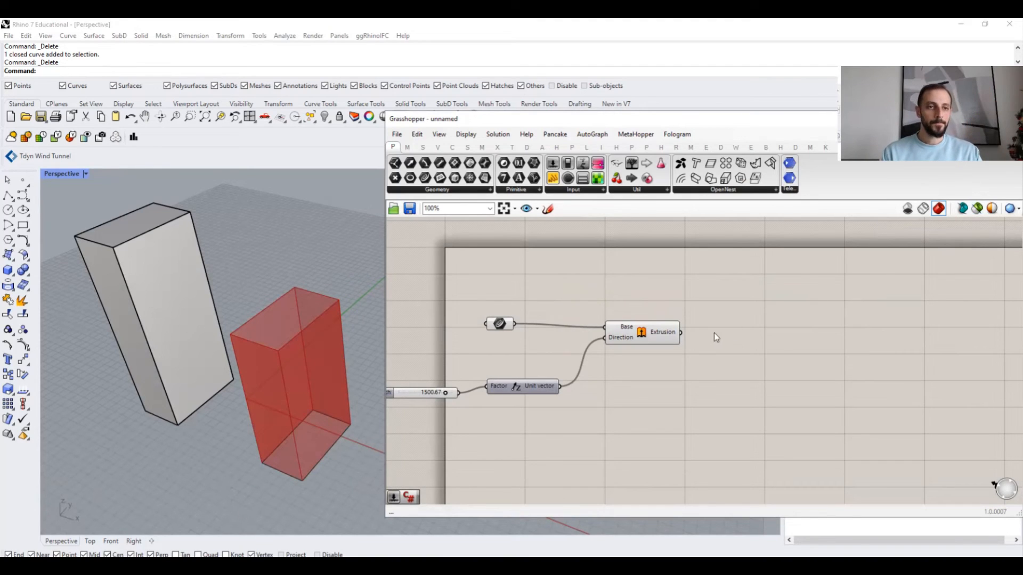
- Enable preview of only selected objects and select the Extrusion component to show its geometry
click(977, 213)
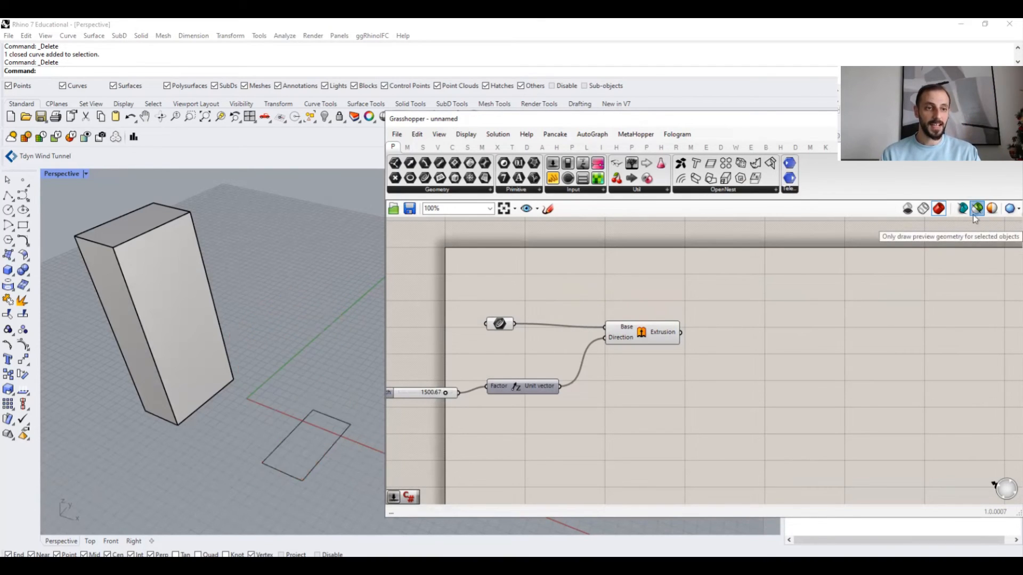
click(643, 339)
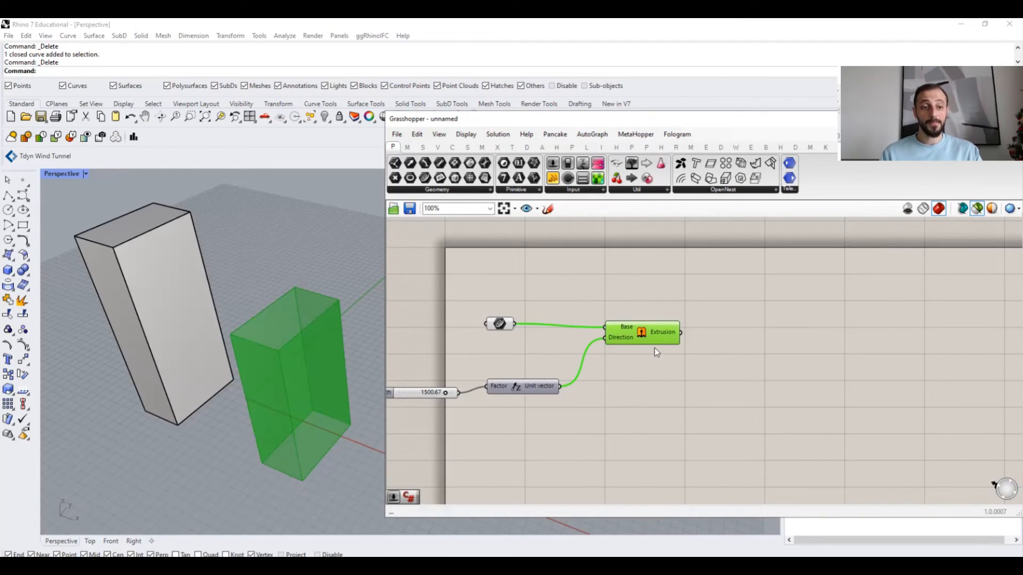
- Select and deselect the curve parameter and Extrusion component to compare what the selected-only preview shows
click(831, 315)
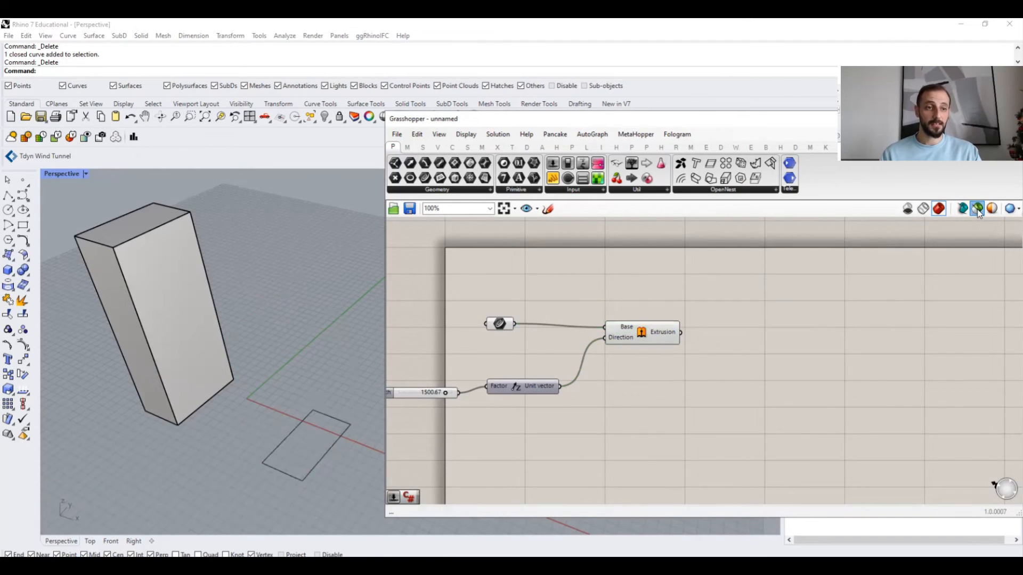
click(643, 339)
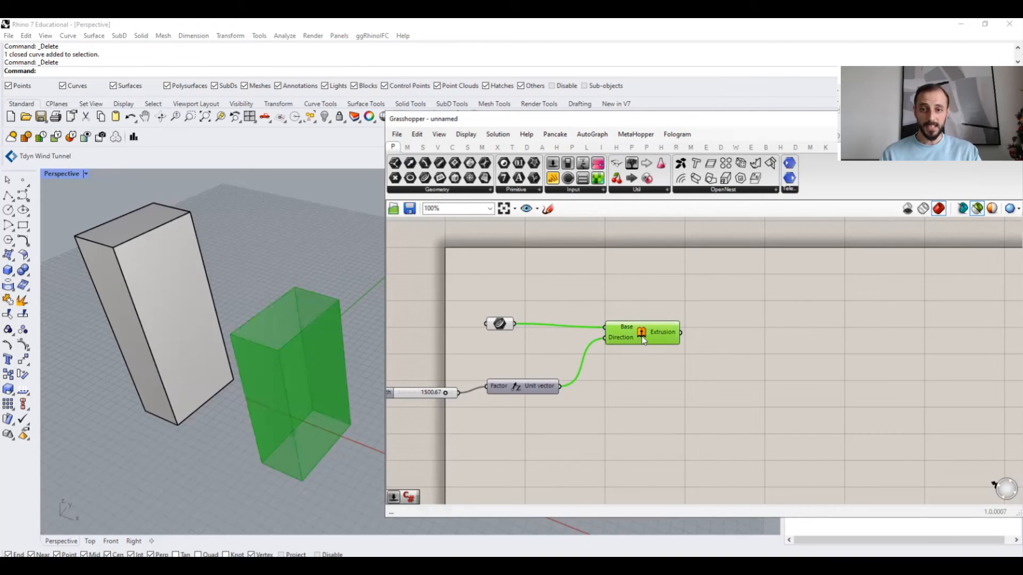
click(499, 326)
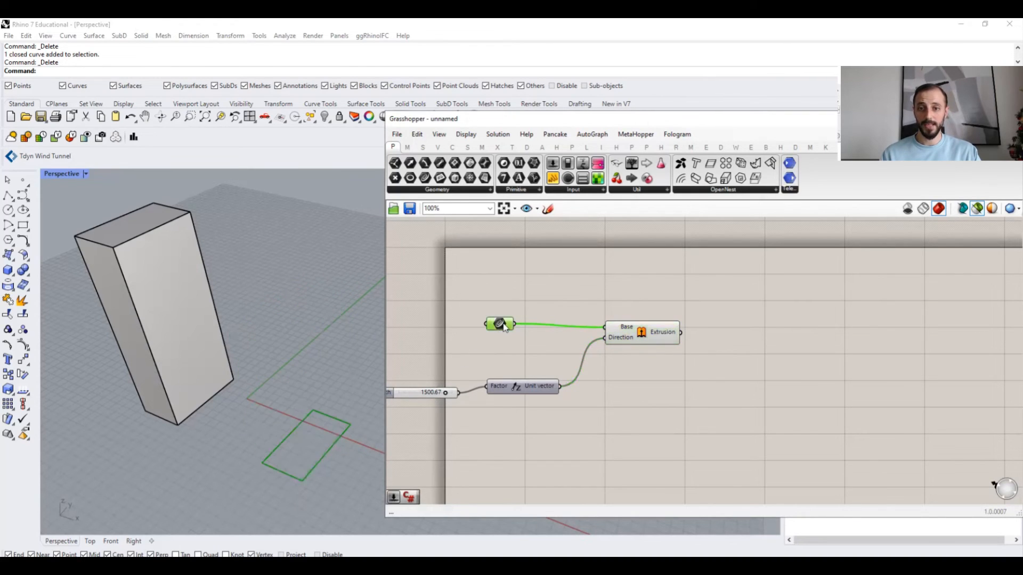
click(638, 334)
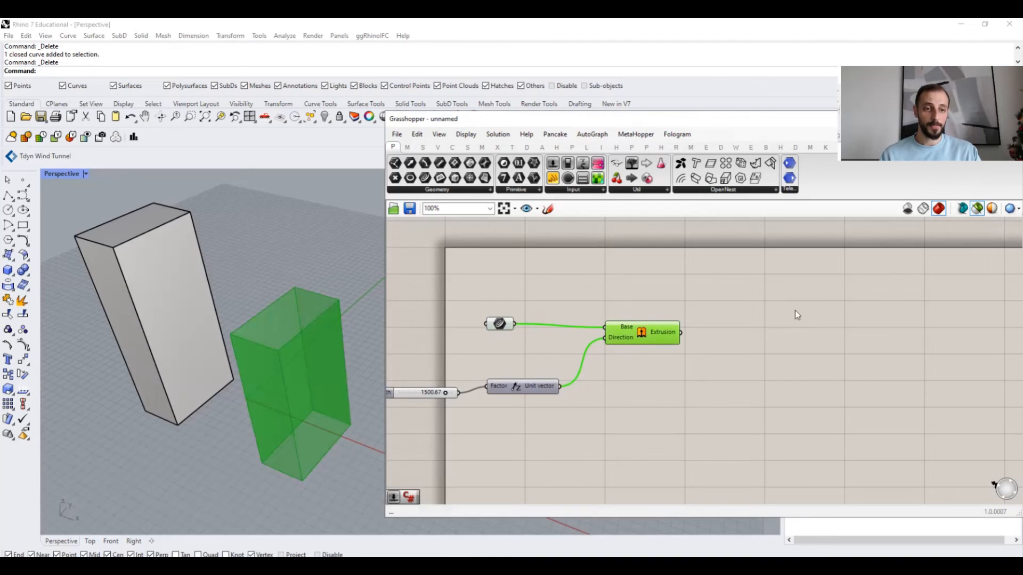
- Cycle the Grasshopper preview through no preview, wireframe and shaded modes once more
click(908, 209)
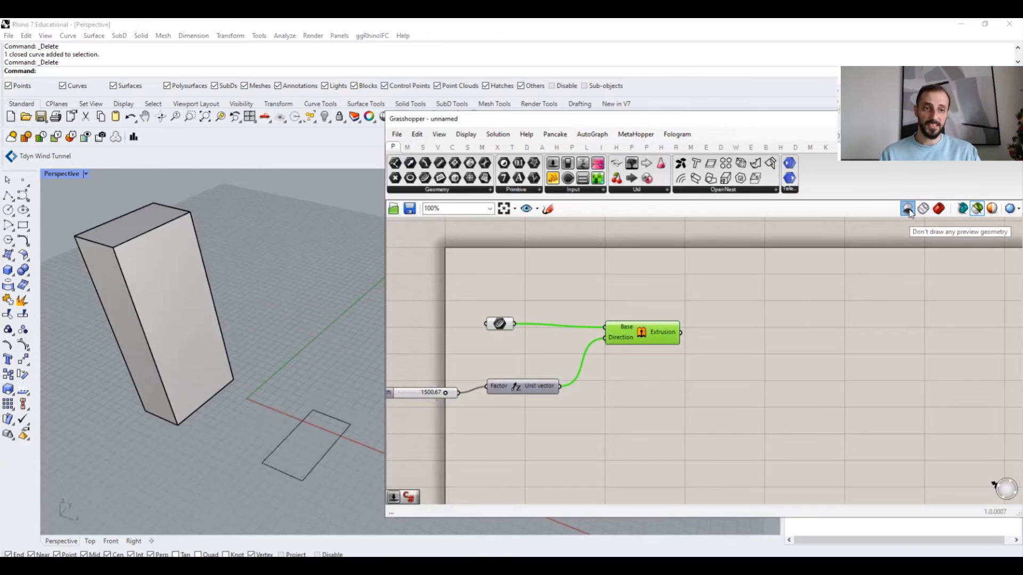
click(923, 209)
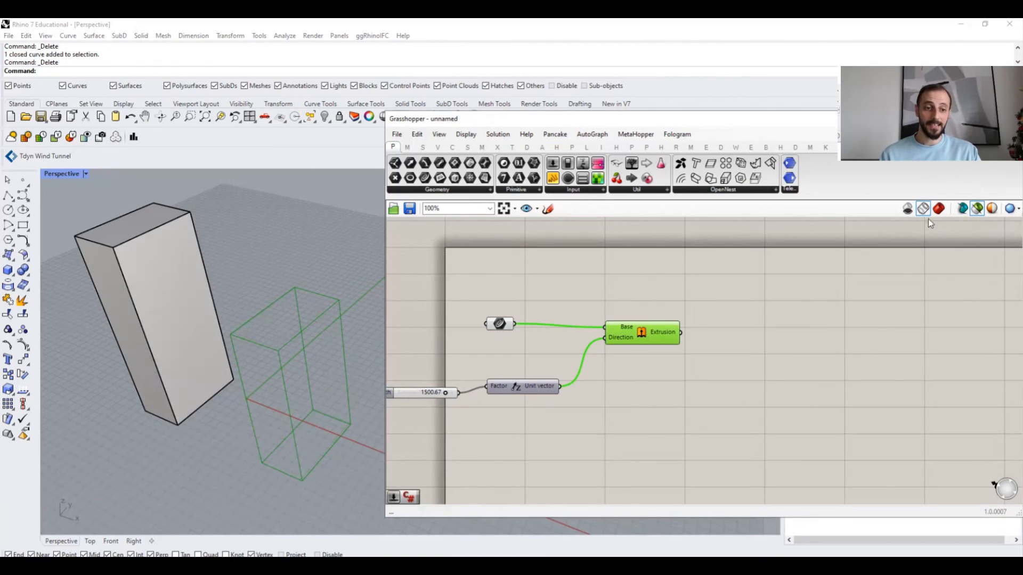
click(939, 209)
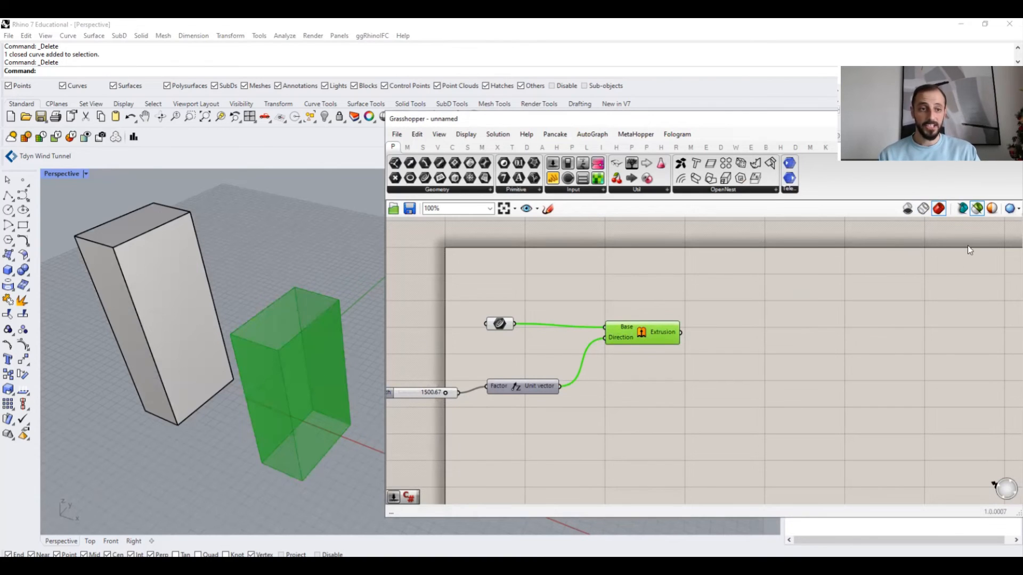
- Set the document preview colour to the blue swatch, and turn off selected-only preview to show all geometry
click(993, 209)
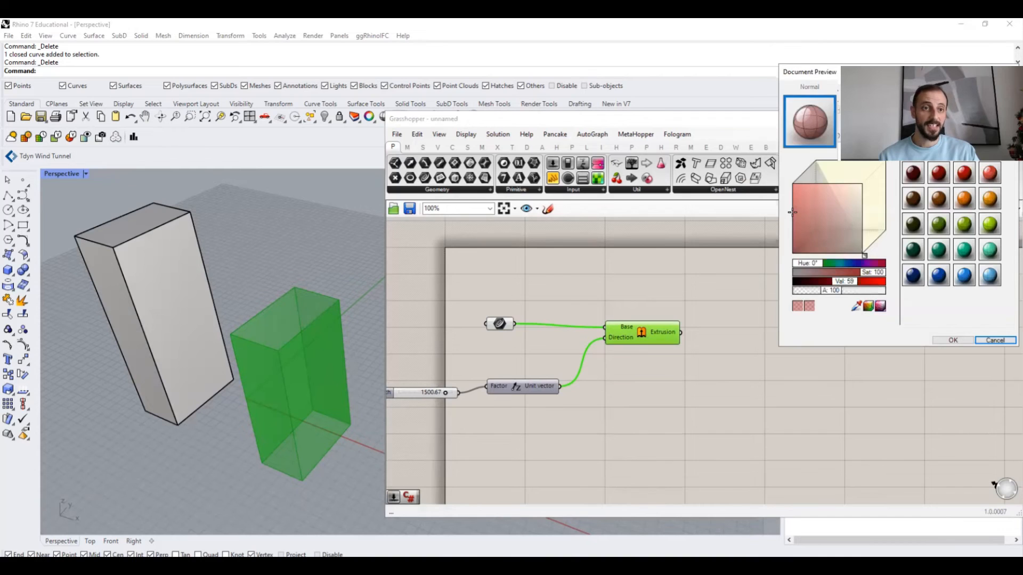
click(828, 263)
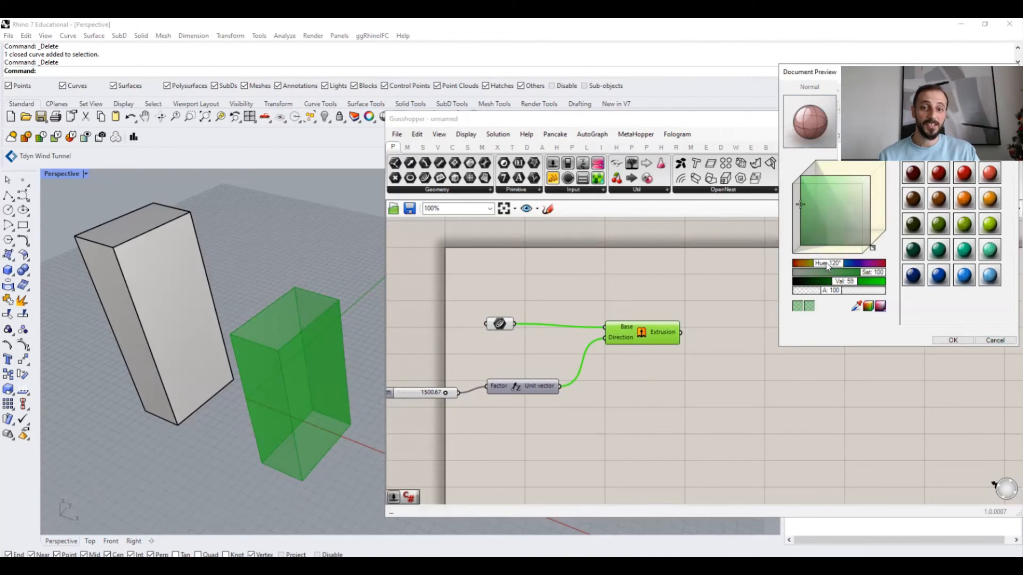
drag(828, 264, 866, 269)
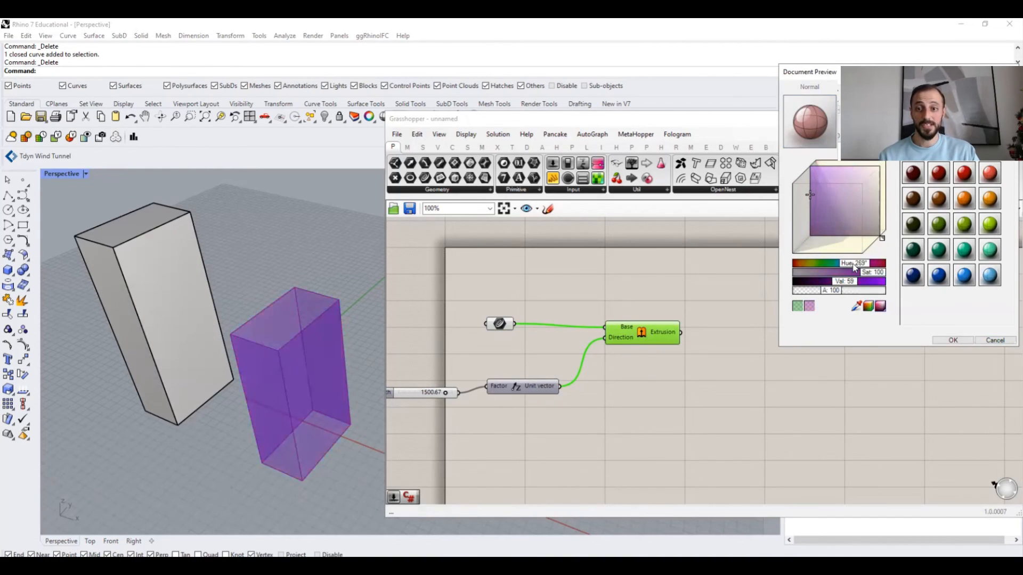
click(803, 130)
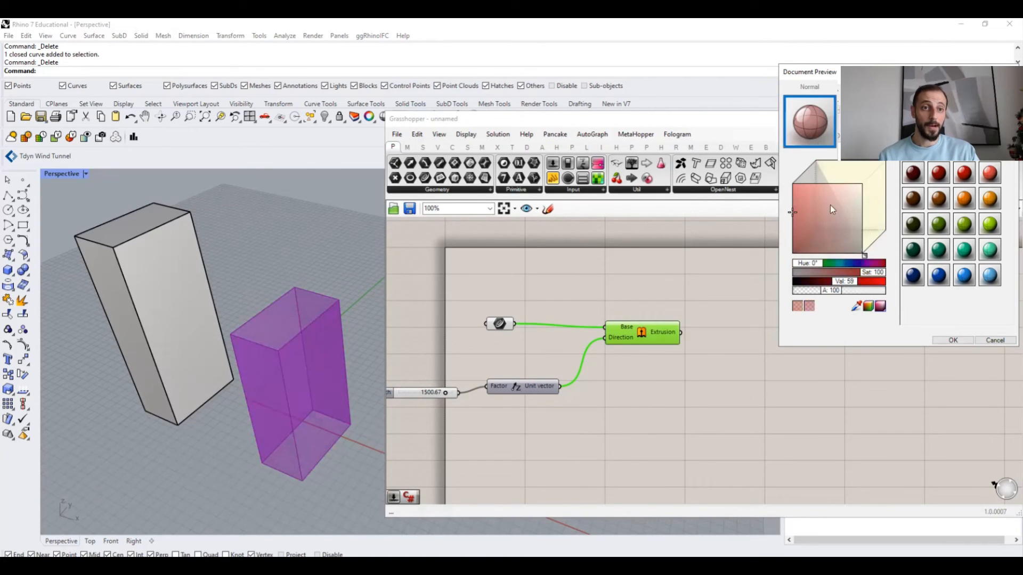
mouse_move(822, 264)
mouse_down()
mouse_move(883, 268)
mouse_move(842, 266)
mouse_up()
click(803, 173)
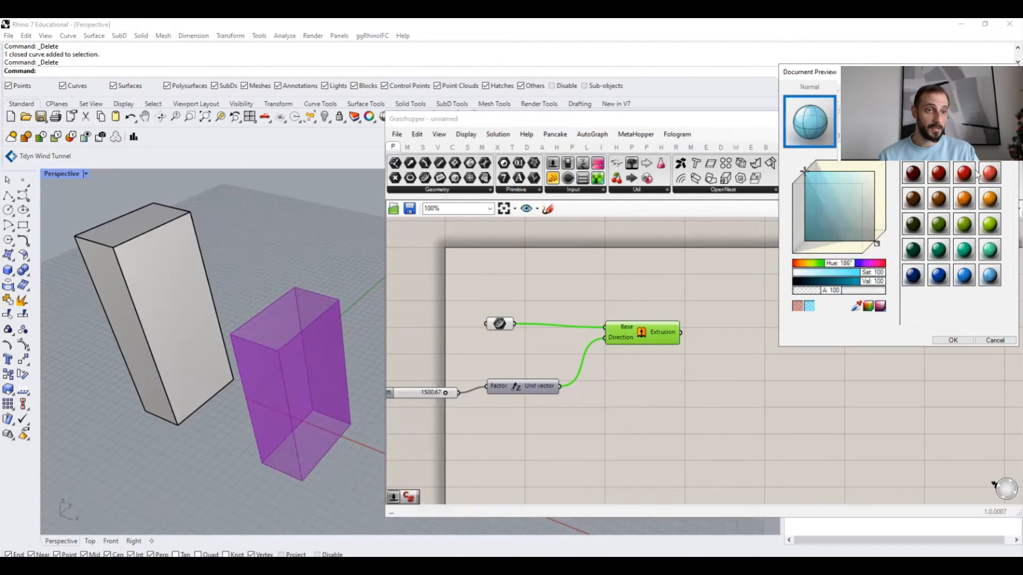
click(962, 276)
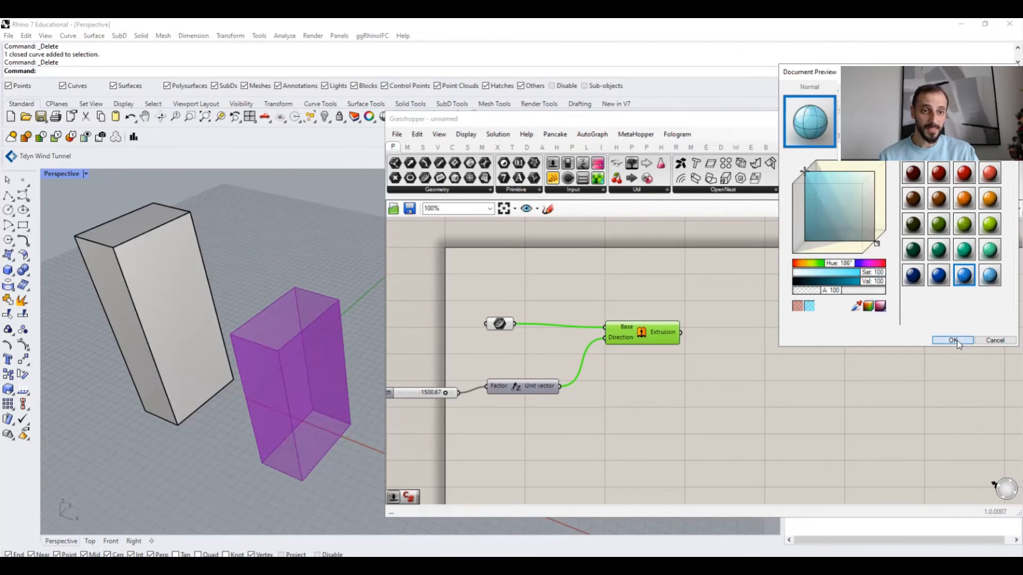
click(712, 283)
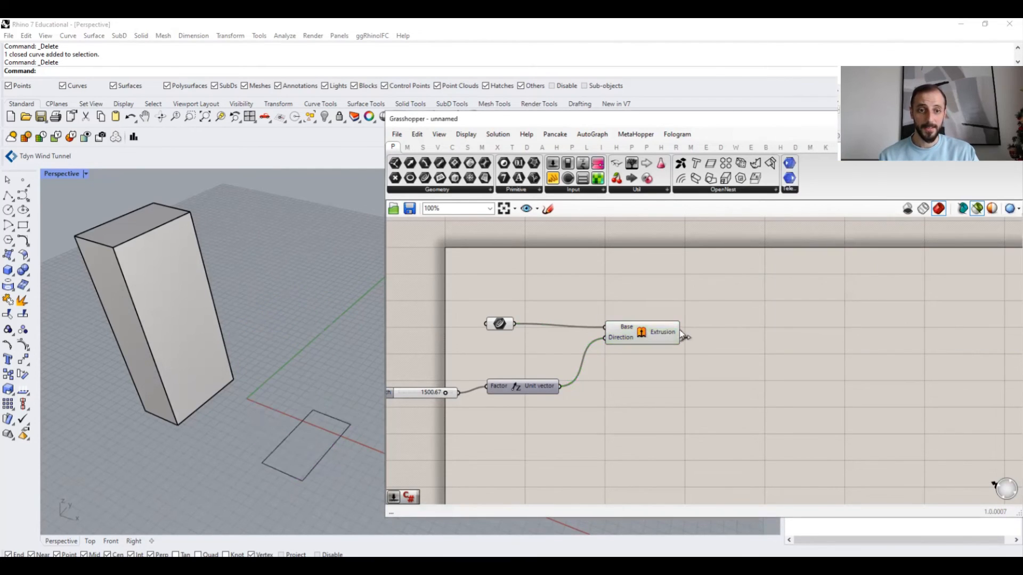
click(963, 209)
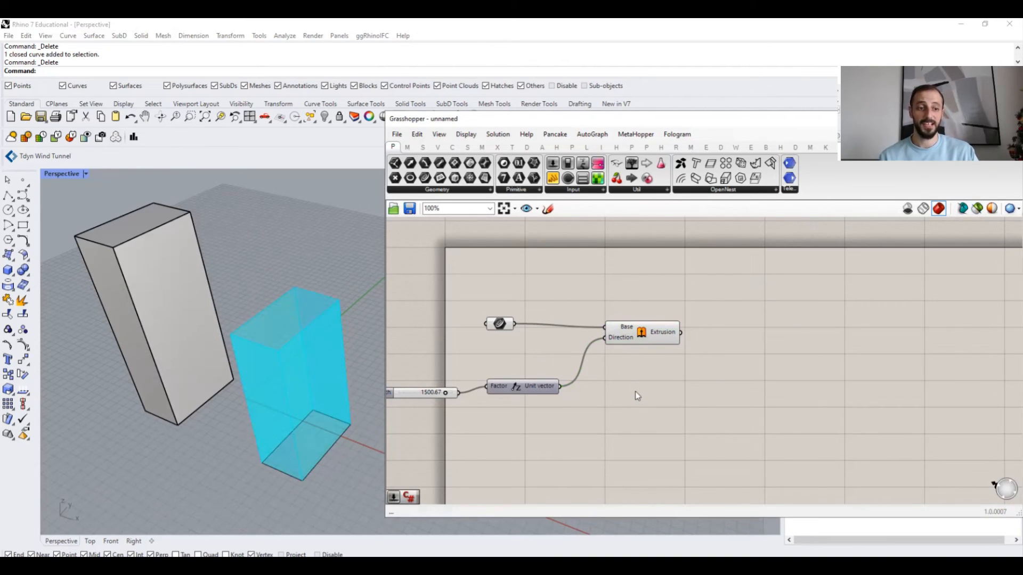
- Select and deselect the Extrusion component, then lower the Extrusion Length slider to 540.67
right_drag(635, 391, 669, 385)
click(680, 340)
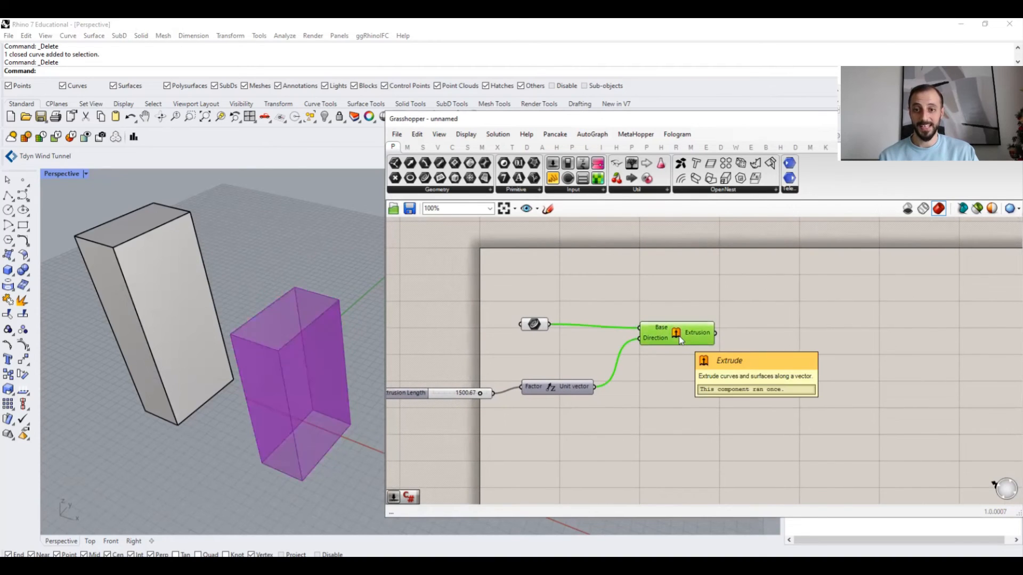
click(670, 313)
click(674, 334)
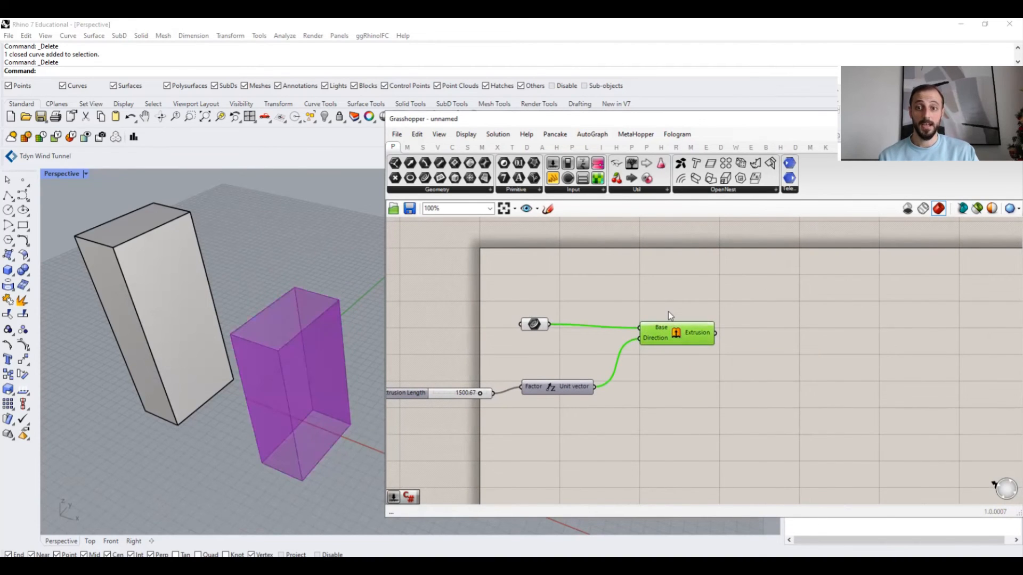
click(668, 311)
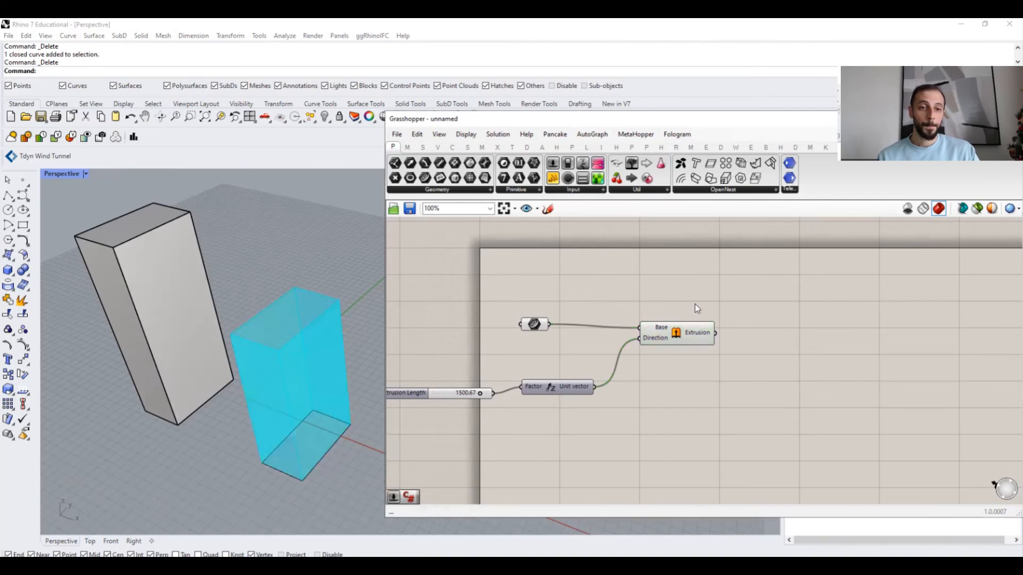
click(356, 262)
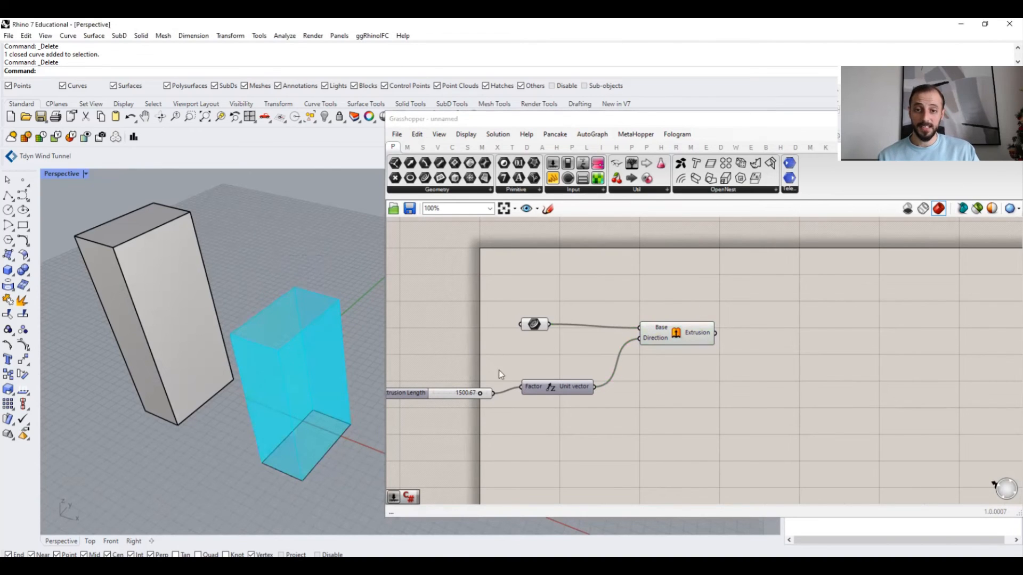
mouse_move(480, 393)
mouse_down()
mouse_move(445, 395)
mouse_move(468, 394)
mouse_up()
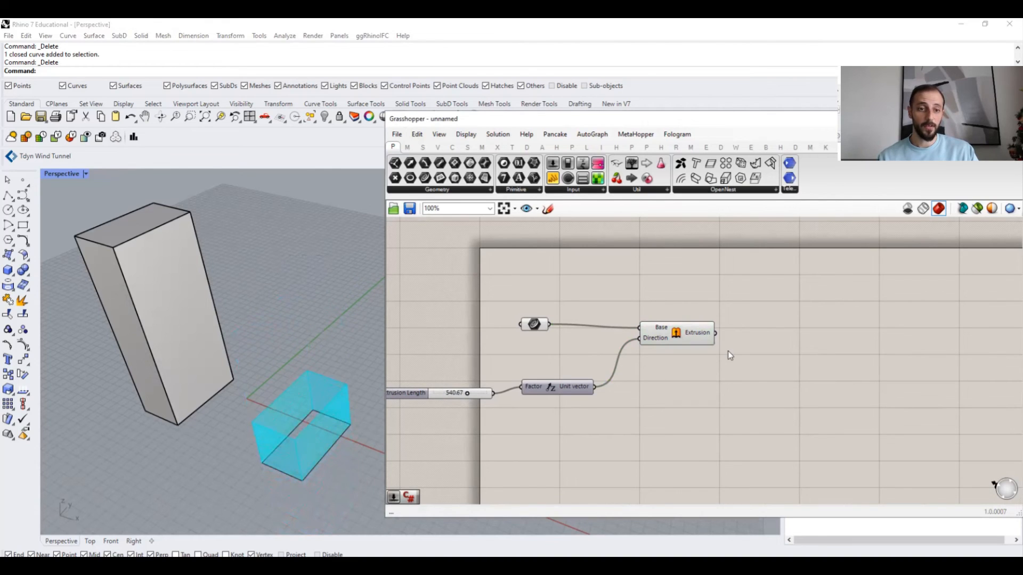
- Bake the Extrusion output onto Layer 01, keeping By Layer colour, no decorations, Default display and Normal mode
right_click(702, 337)
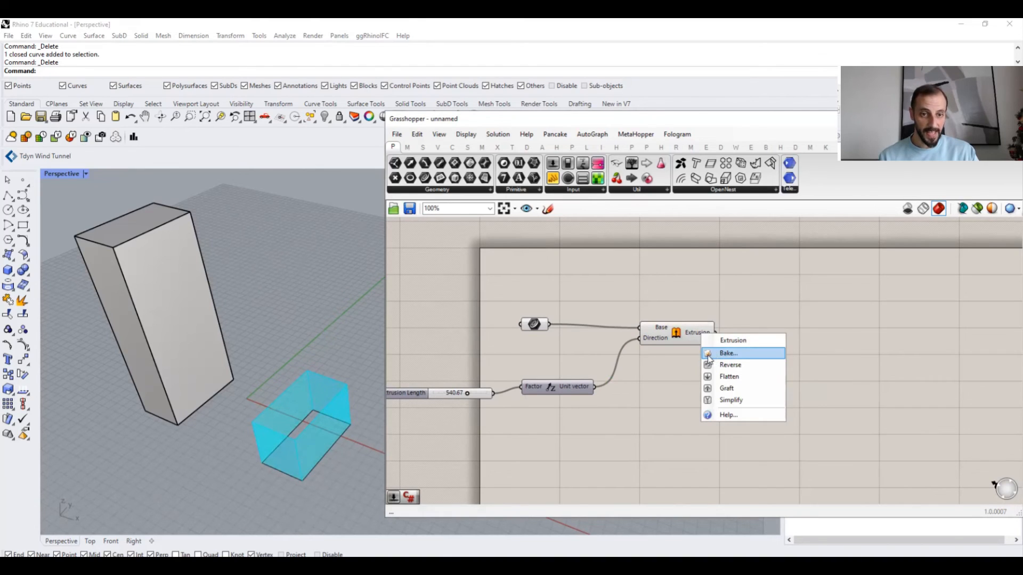
click(732, 355)
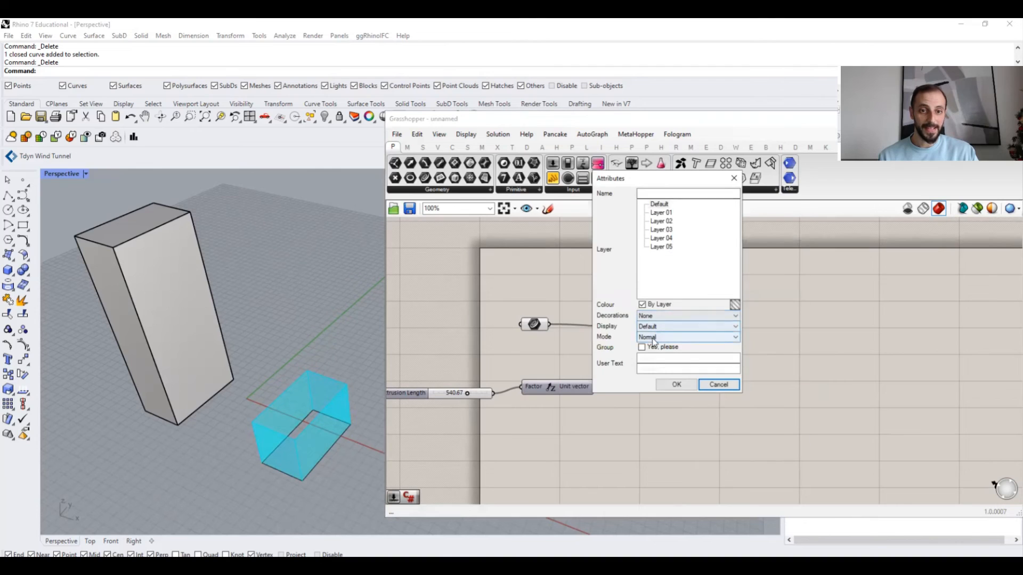
click(662, 213)
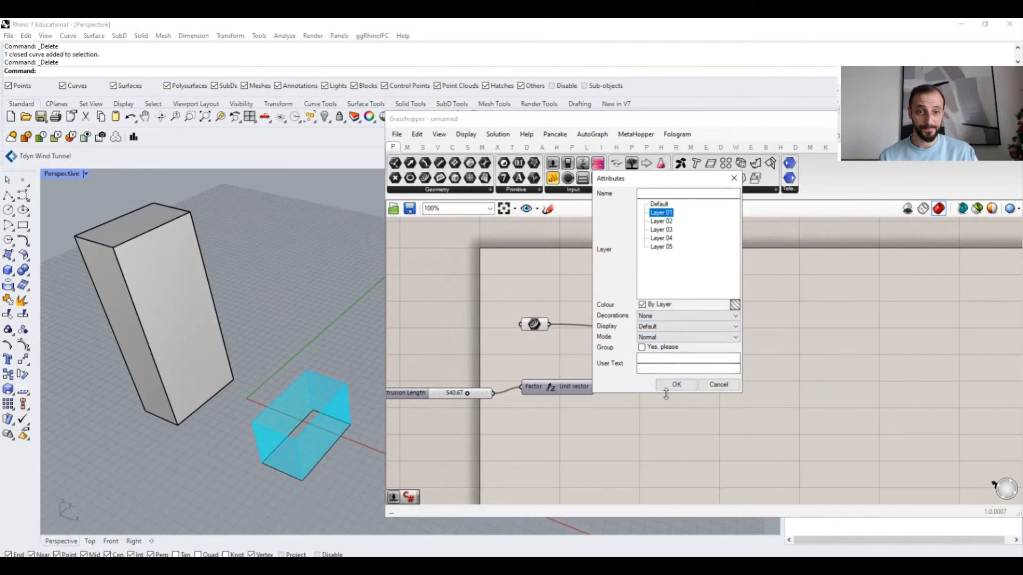
click(643, 305)
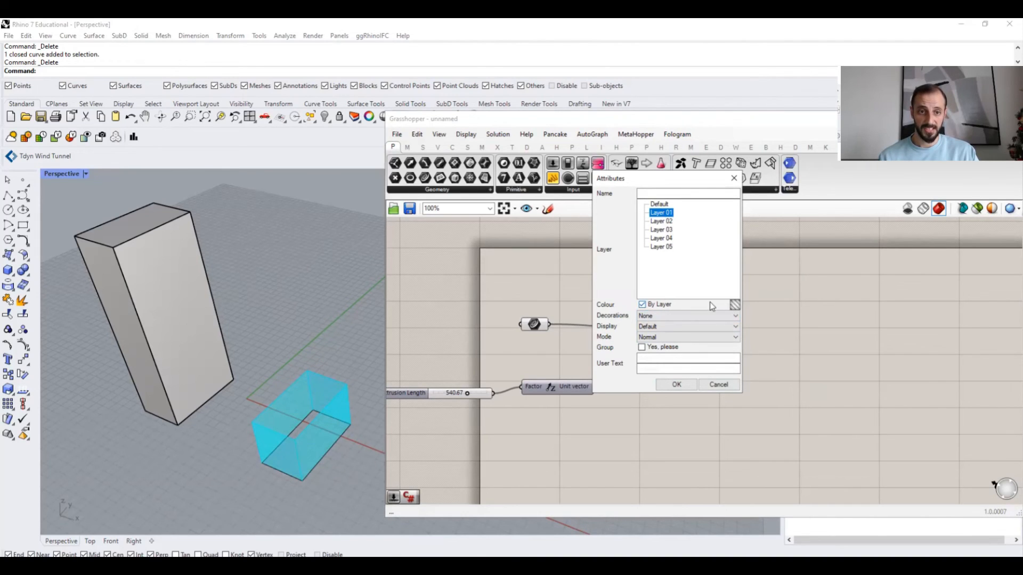
click(729, 305)
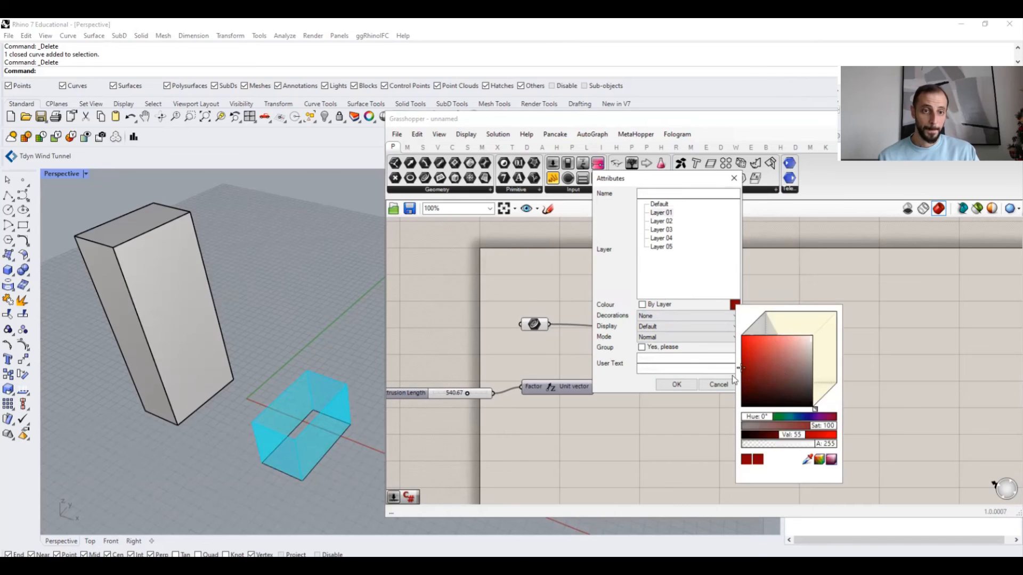
click(664, 305)
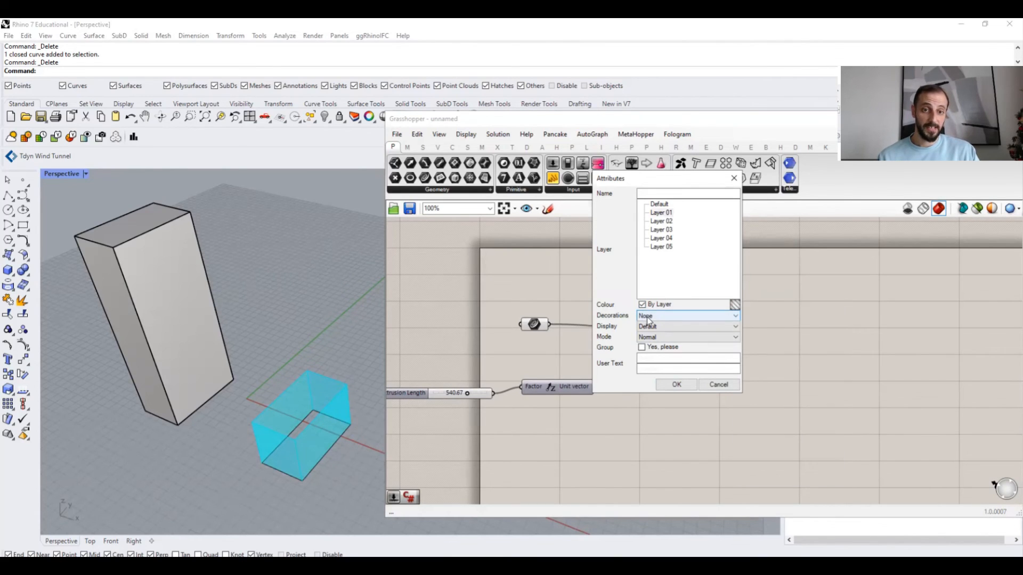
click(648, 318)
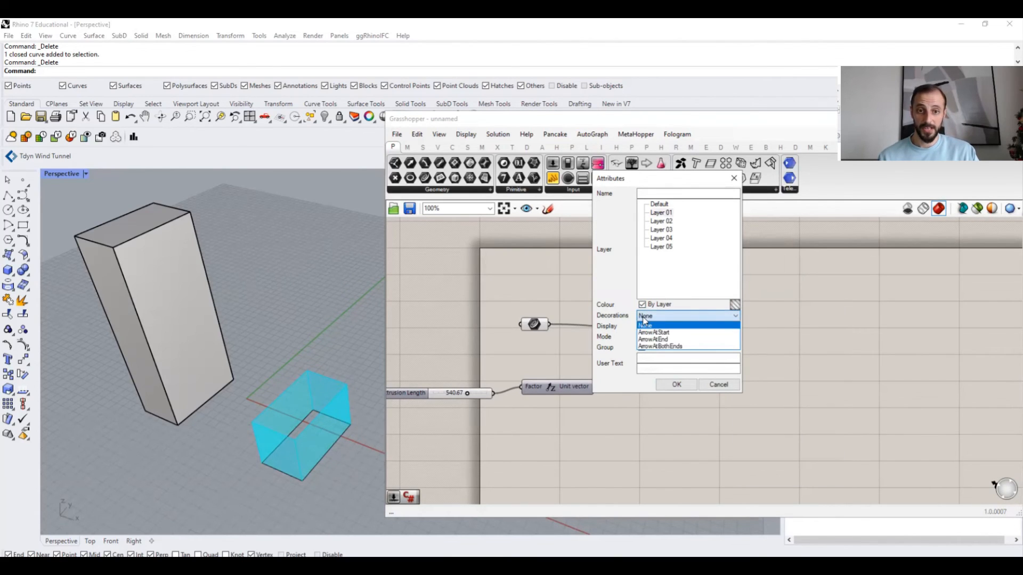
click(657, 325)
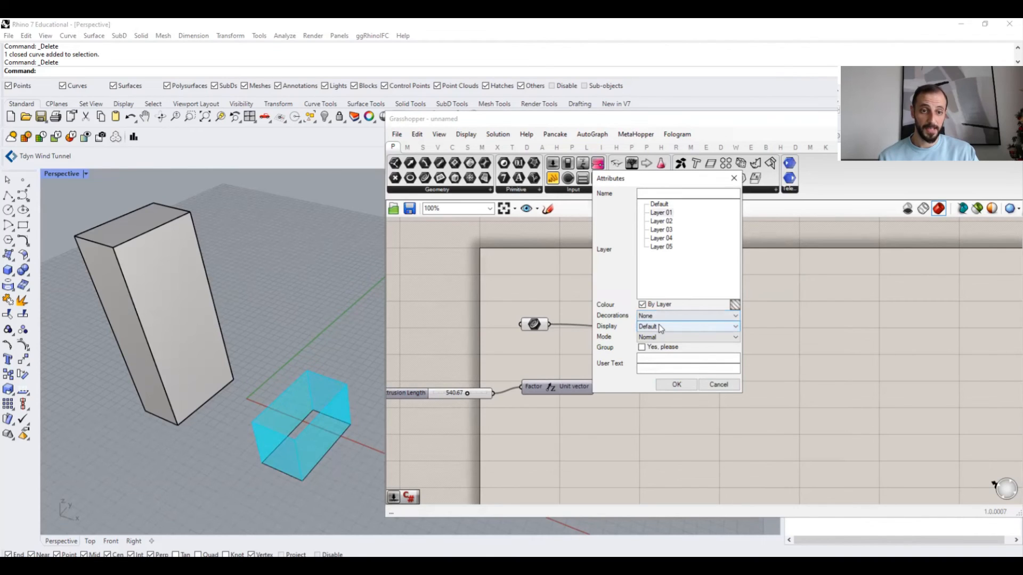
click(660, 327)
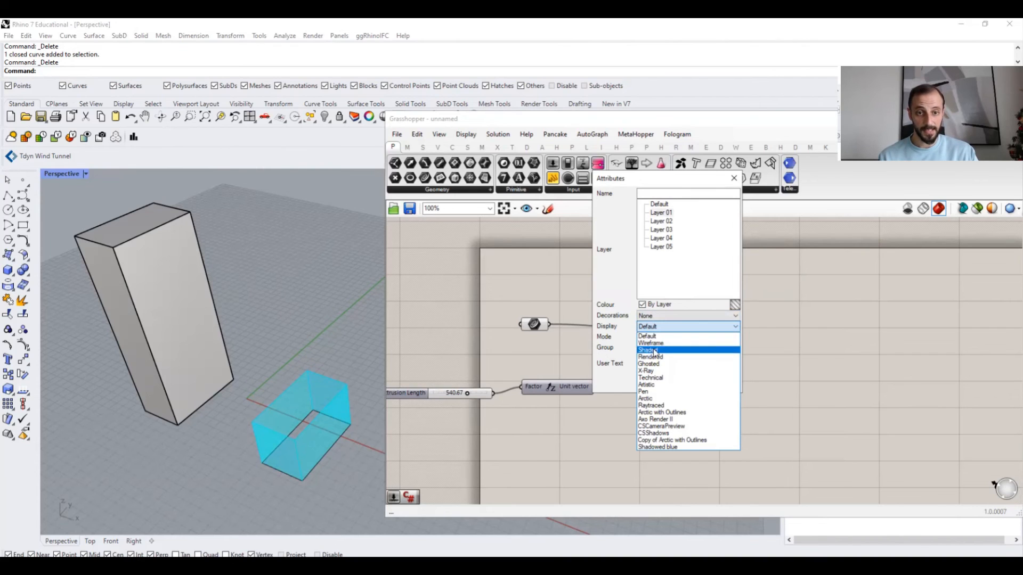
click(655, 337)
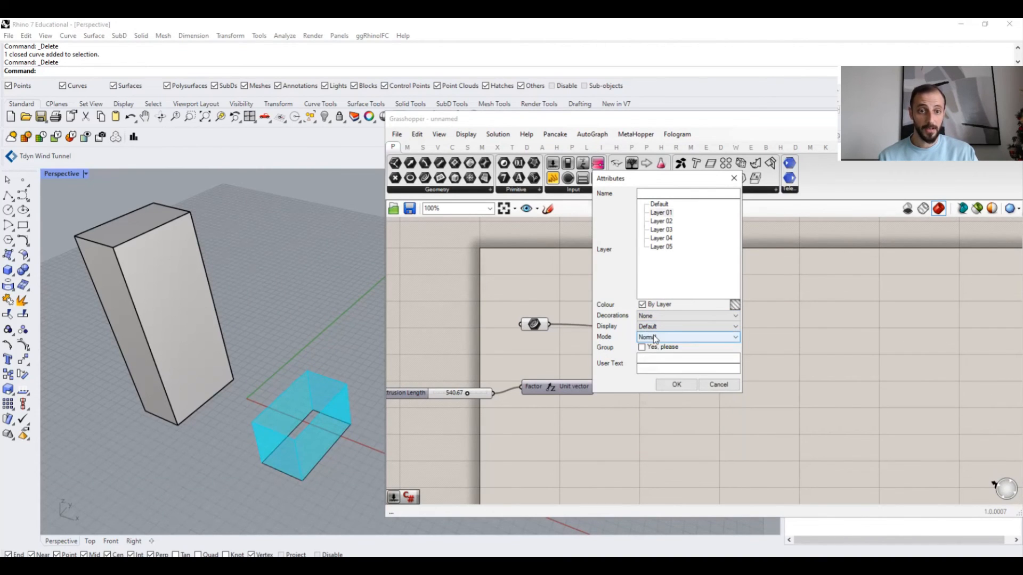
click(654, 338)
click(624, 342)
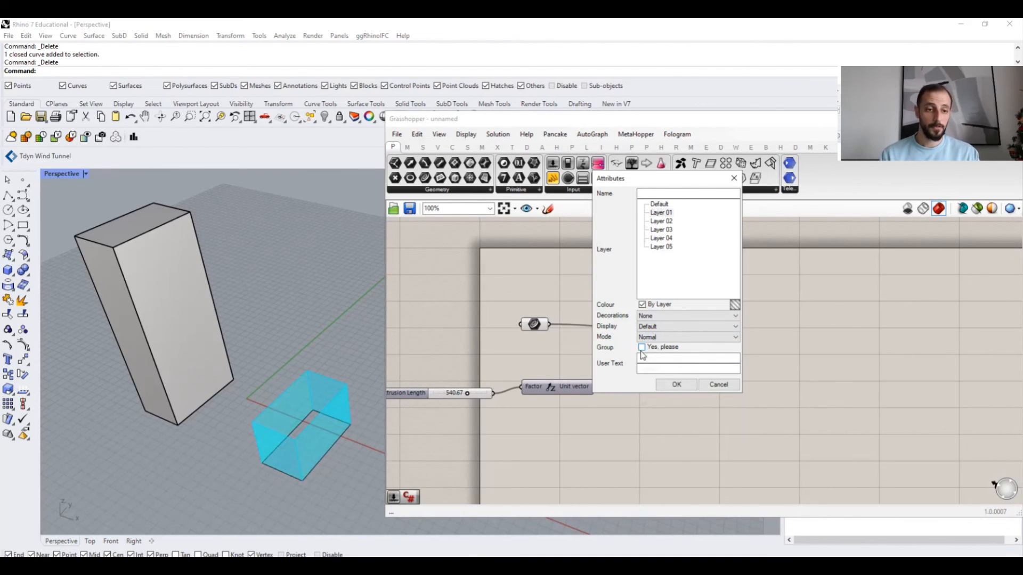
click(676, 385)
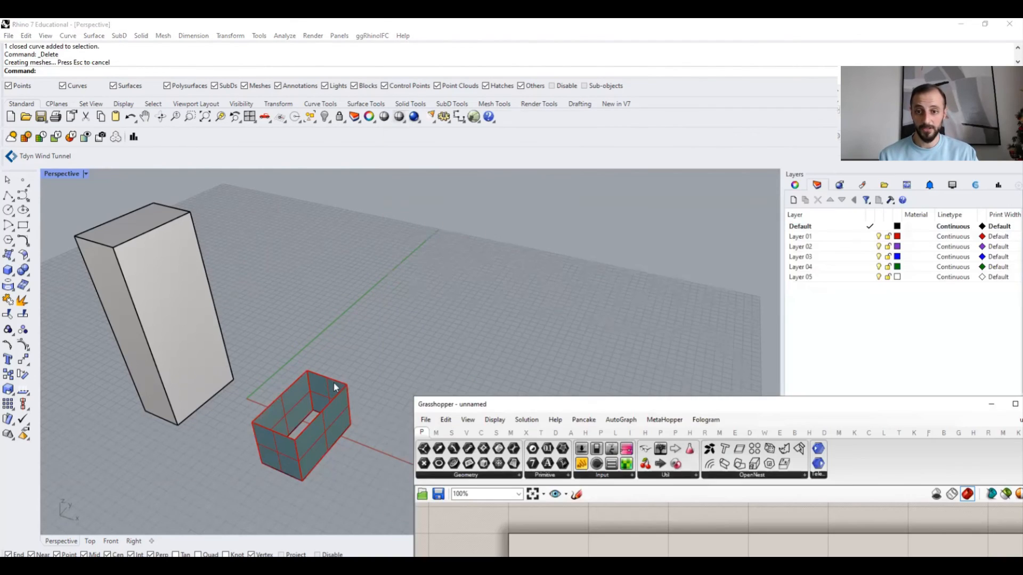
- Select the baked polysurface in the viewport to inspect it, deselect it, and move the Grasshopper window aside
click(333, 384)
drag(472, 409, 455, 171)
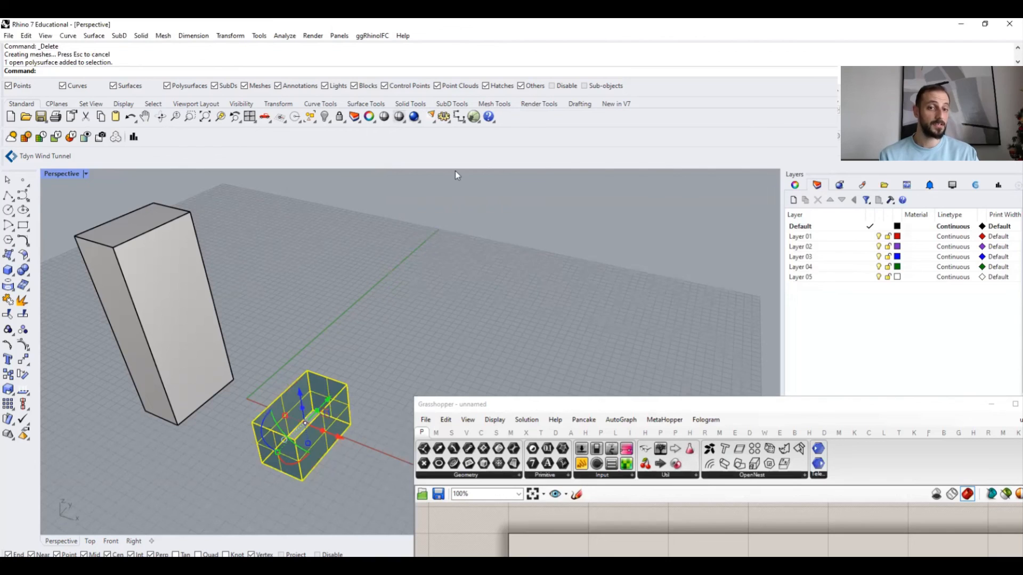
key(Escape)
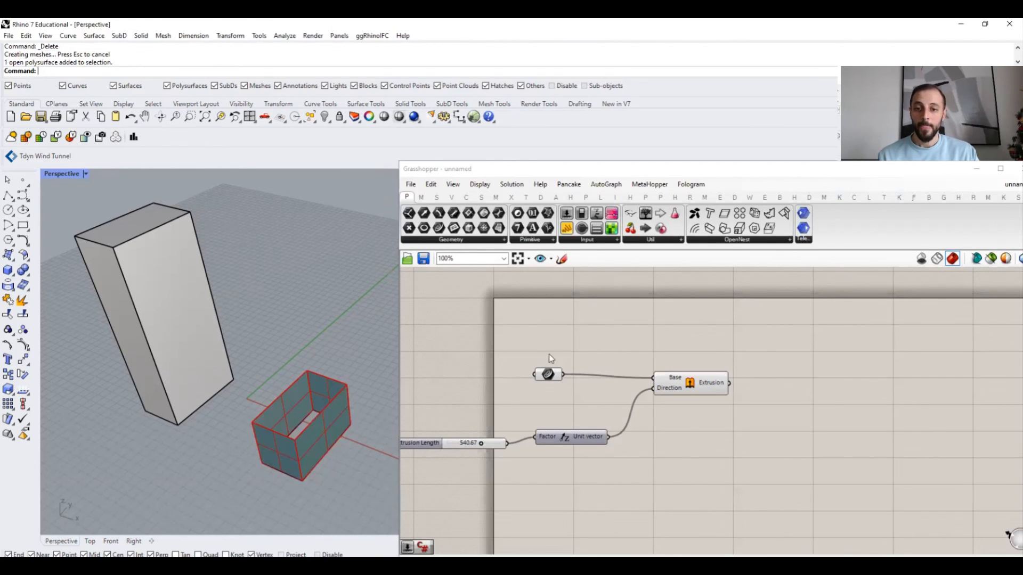
drag(500, 169, 669, 175)
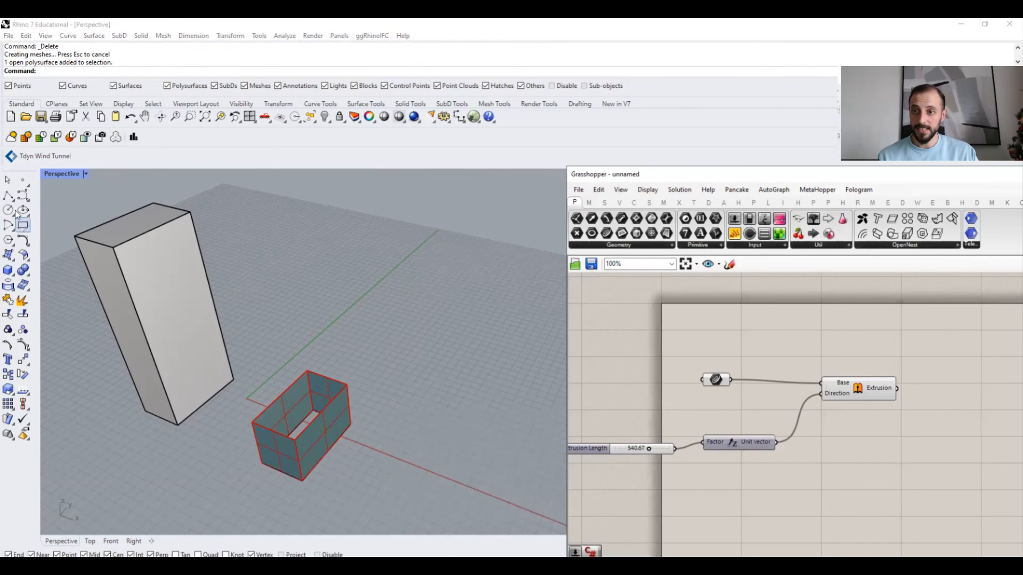
- Draw a circle on the ground plane and set it as the Curve parameter's single referenced curve
click(463, 348)
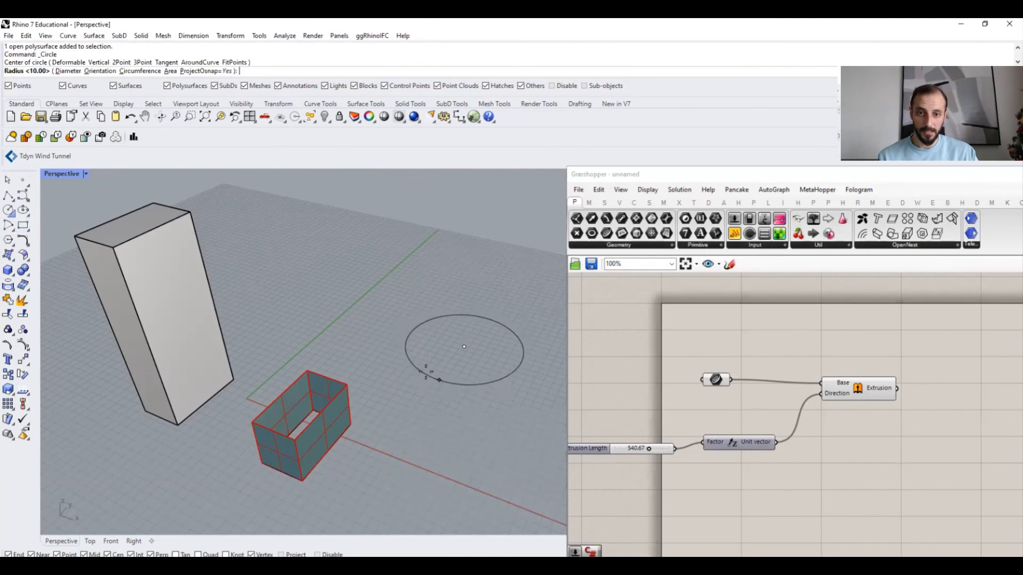
click(430, 369)
right_drag(707, 365, 683, 339)
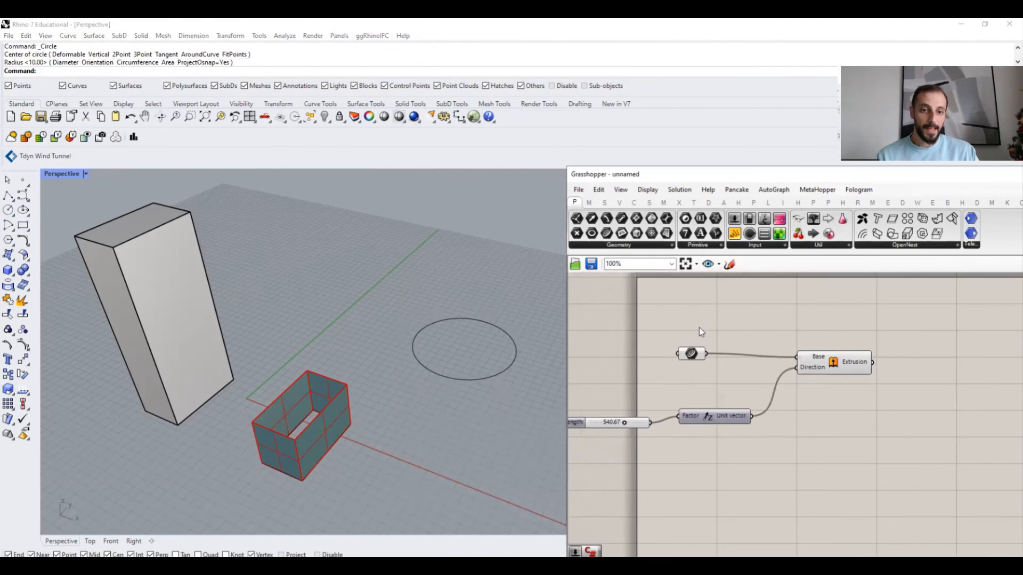
right_click(691, 354)
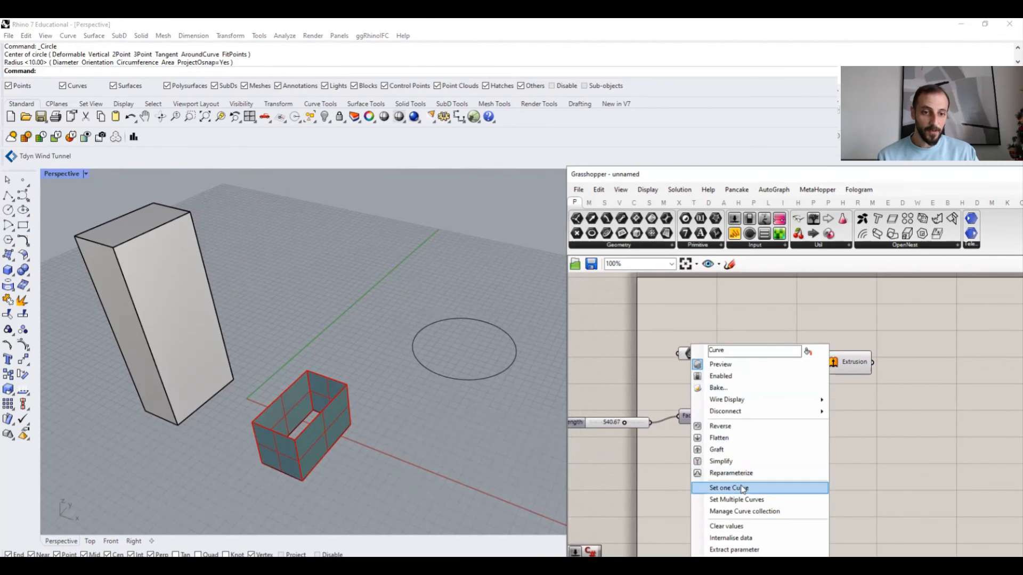
click(468, 381)
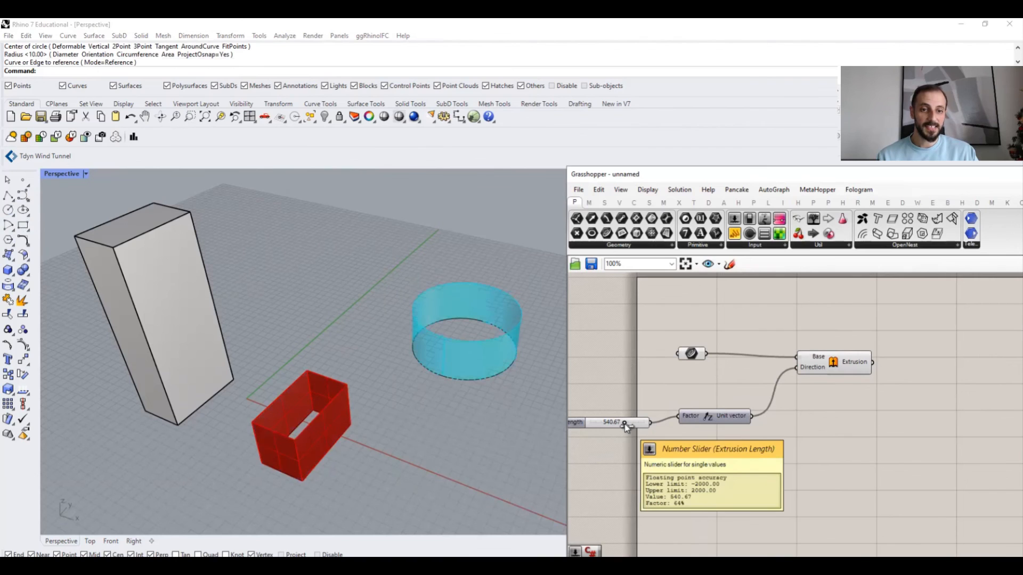
- Raise the Extrusion Length slider to 700.67
drag(625, 423, 627, 423)
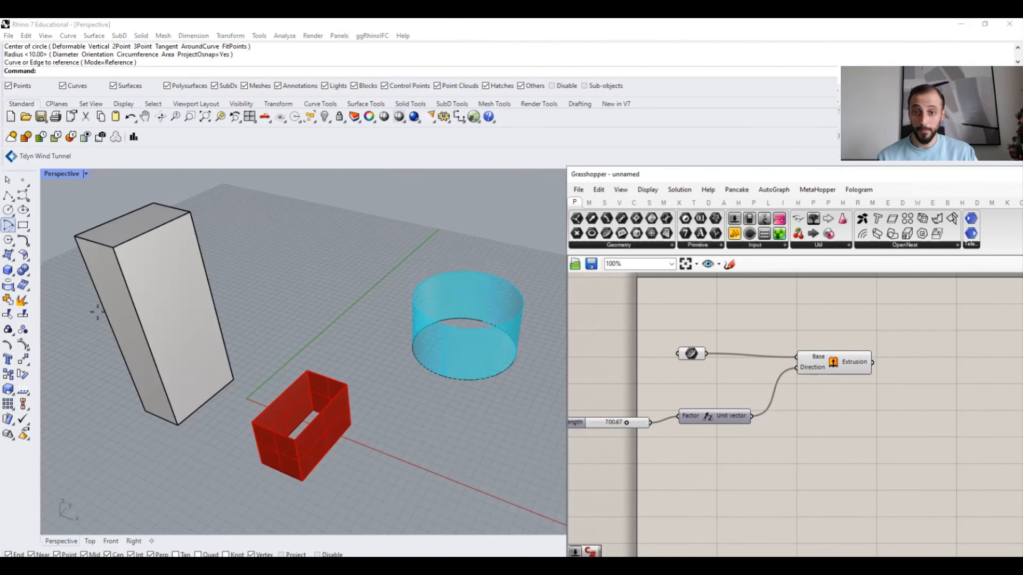
- Draw a rectangle and an ellipse on the ground plane beside the circle
click(482, 412)
click(489, 474)
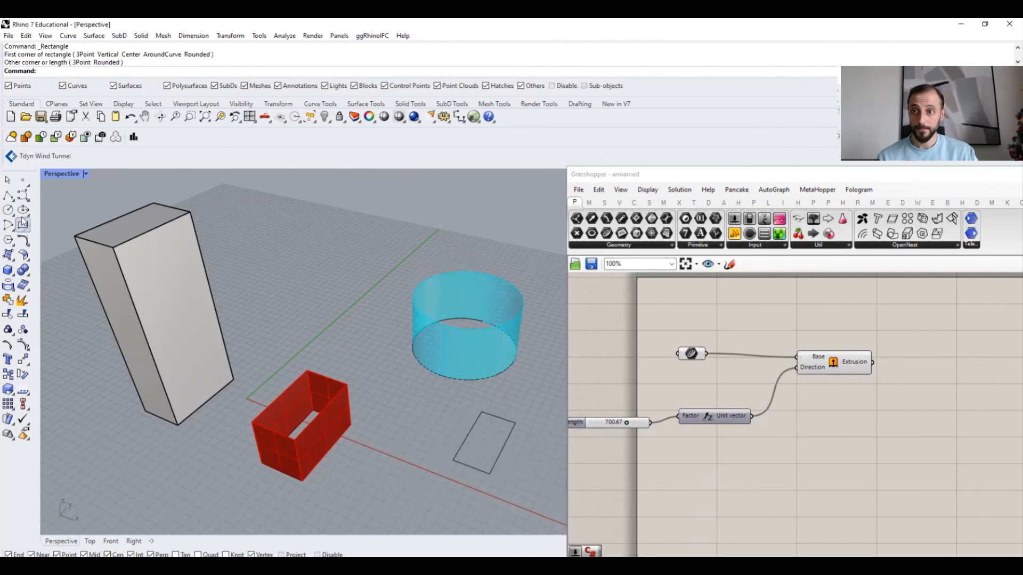
click(328, 289)
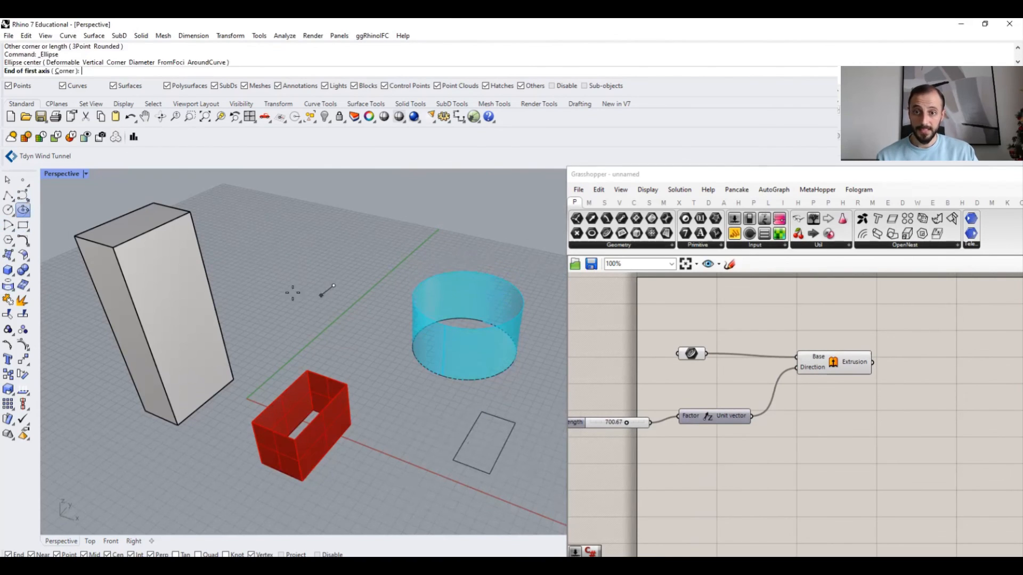
click(280, 327)
click(302, 316)
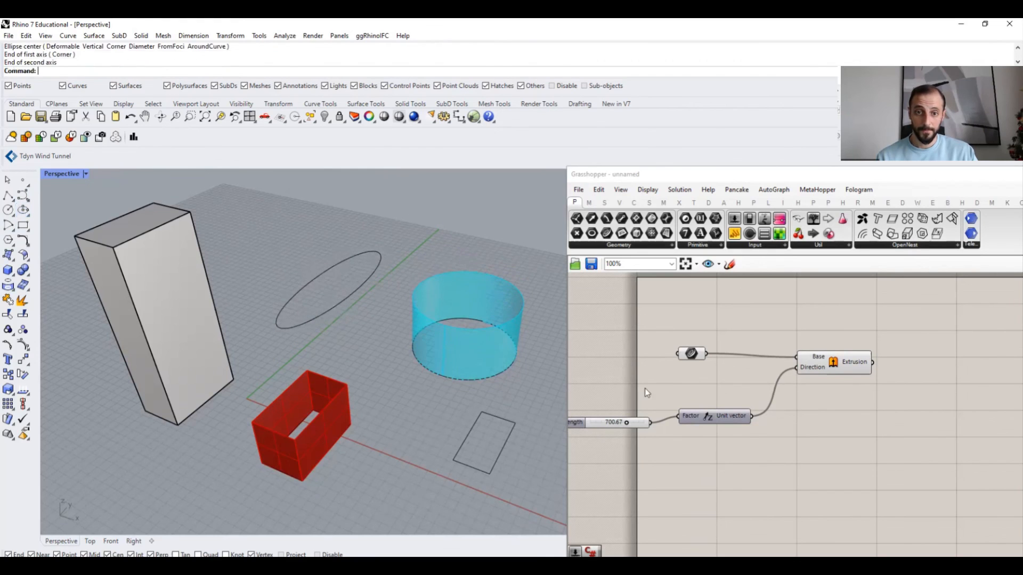
- Set the rectangle, circle and ellipse as the Curve parameter's multiple referenced curves
right_click(696, 360)
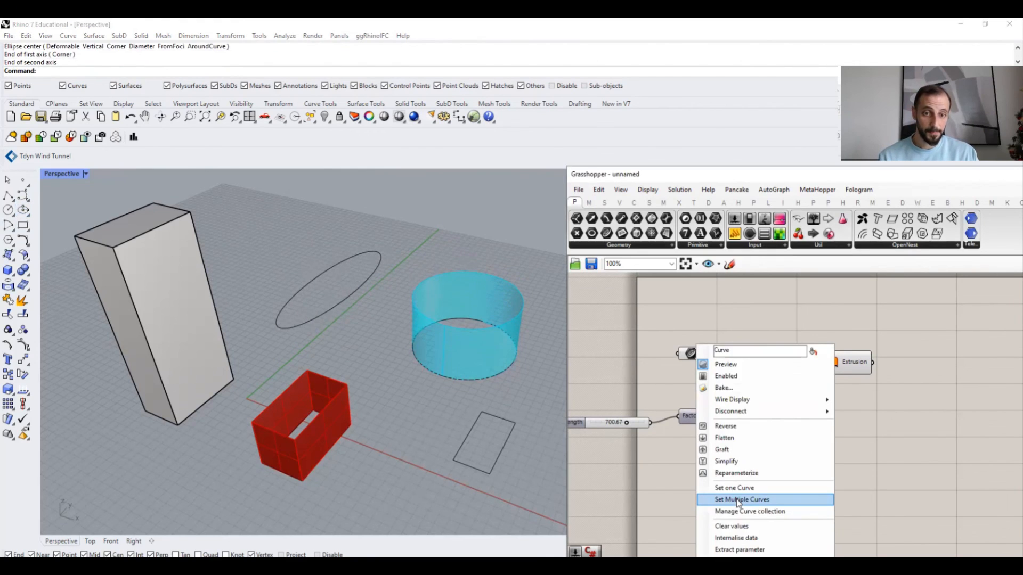
click(738, 503)
drag(544, 464, 479, 337)
click(336, 261)
key(Return)
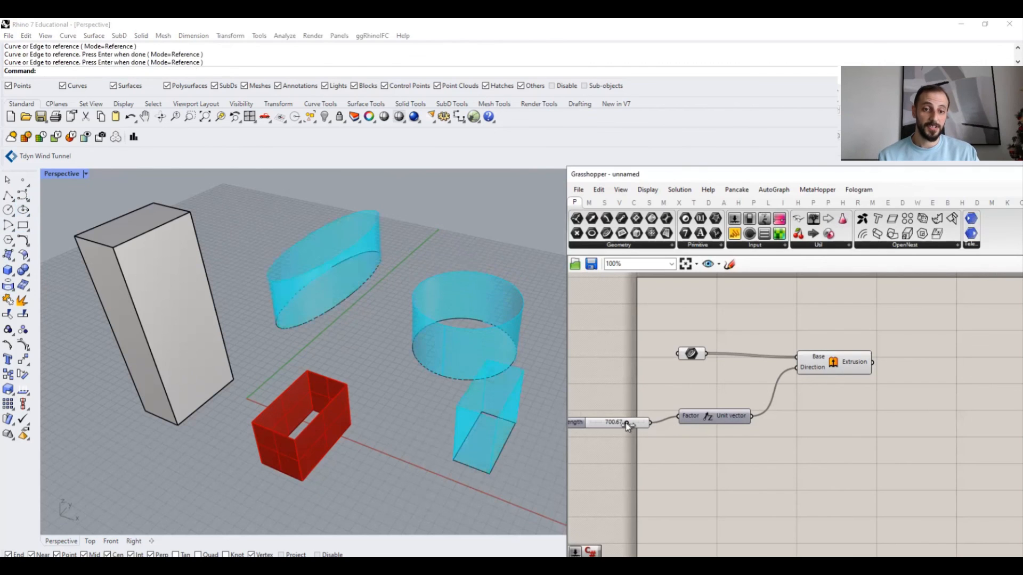
- Lower the Extrusion Length slider to 620.67
drag(626, 423, 625, 423)
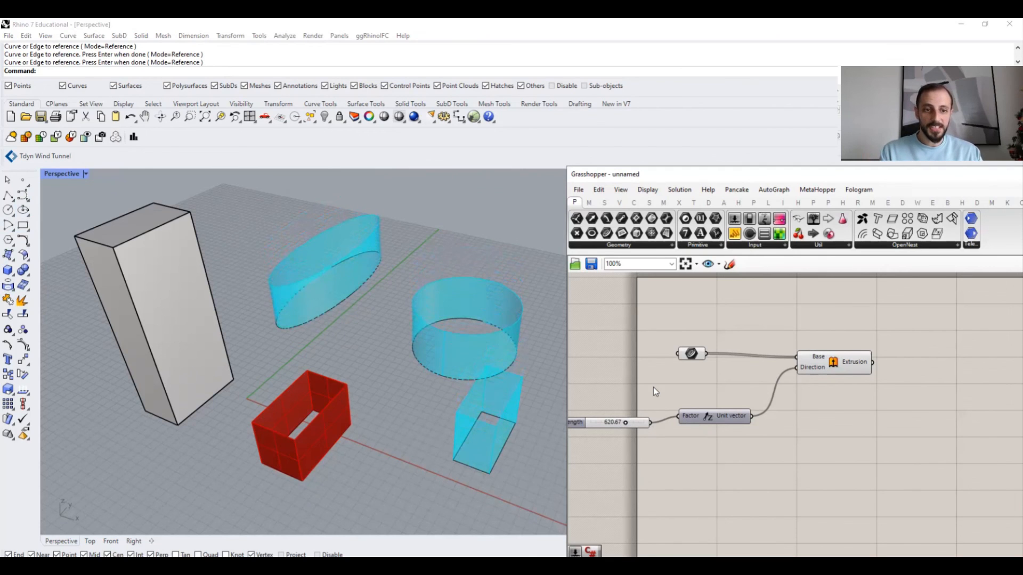
right_drag(478, 326, 429, 331)
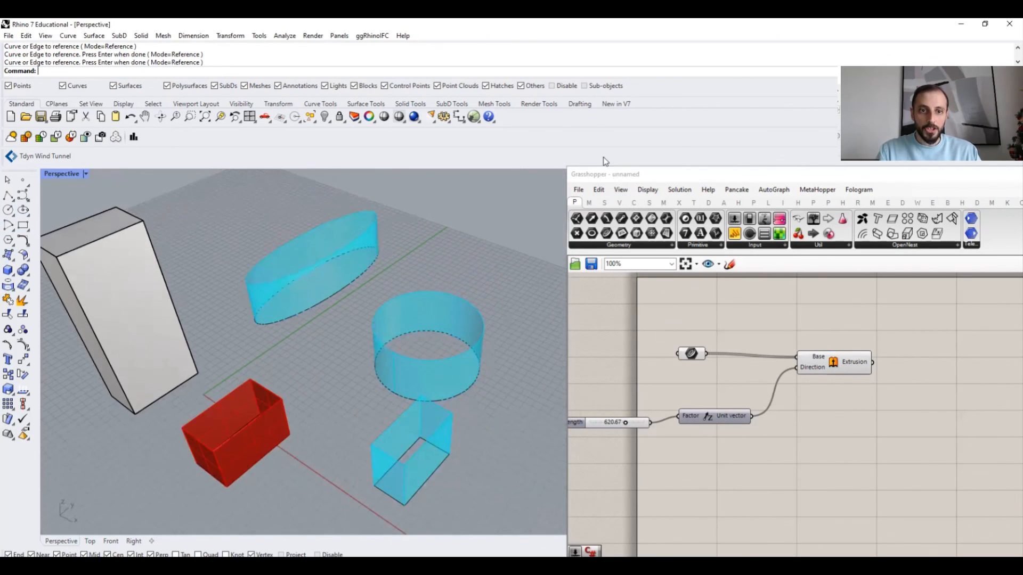
drag(580, 174, 564, 147)
- Save the Grasshopper definition as "1-Curve Extruder" in the Desktop's Exercise File folder
click(563, 162)
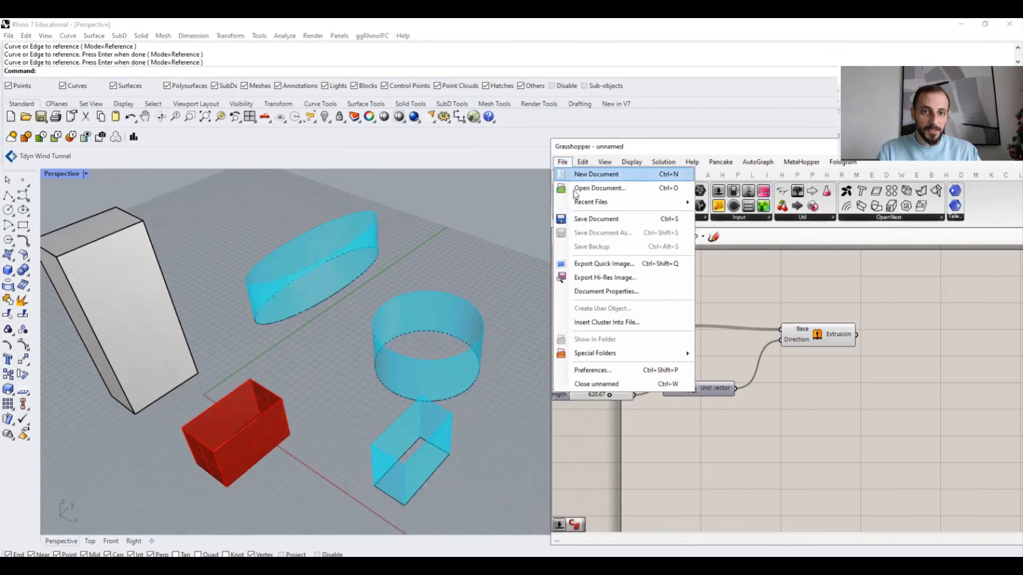
click(587, 224)
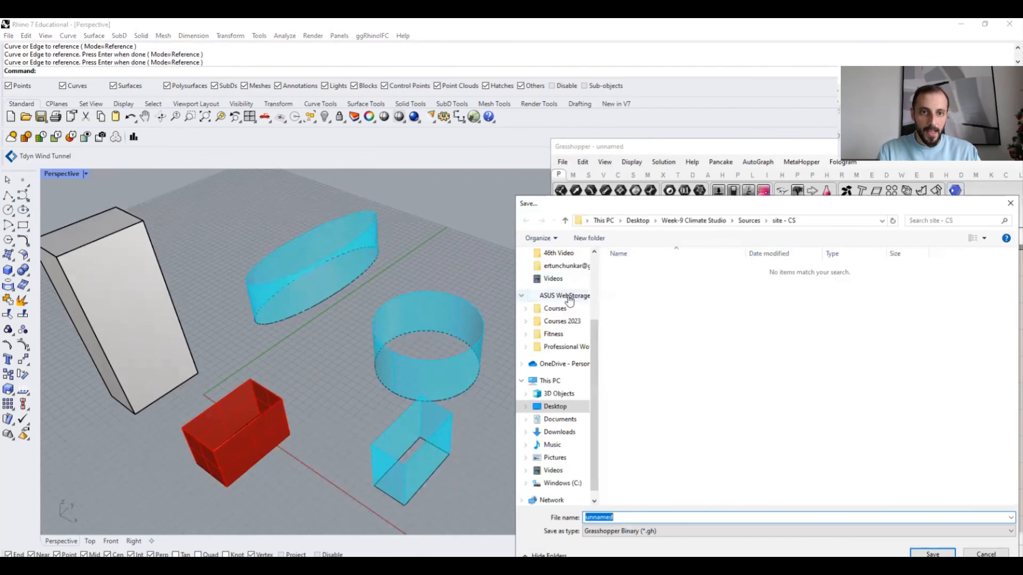
click(555, 406)
scroll(724, 405, down, 1)
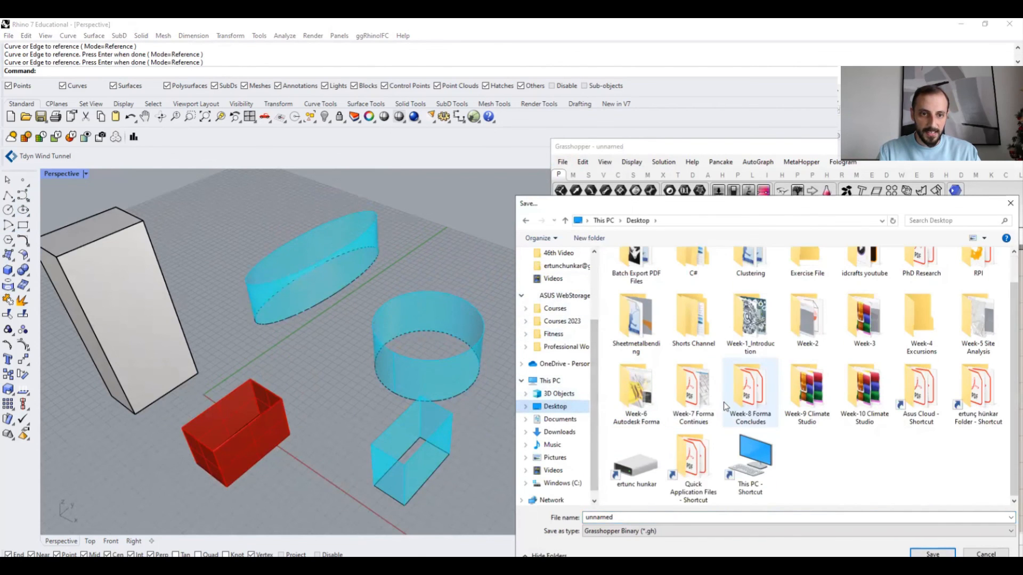
scroll(701, 397, up, 1)
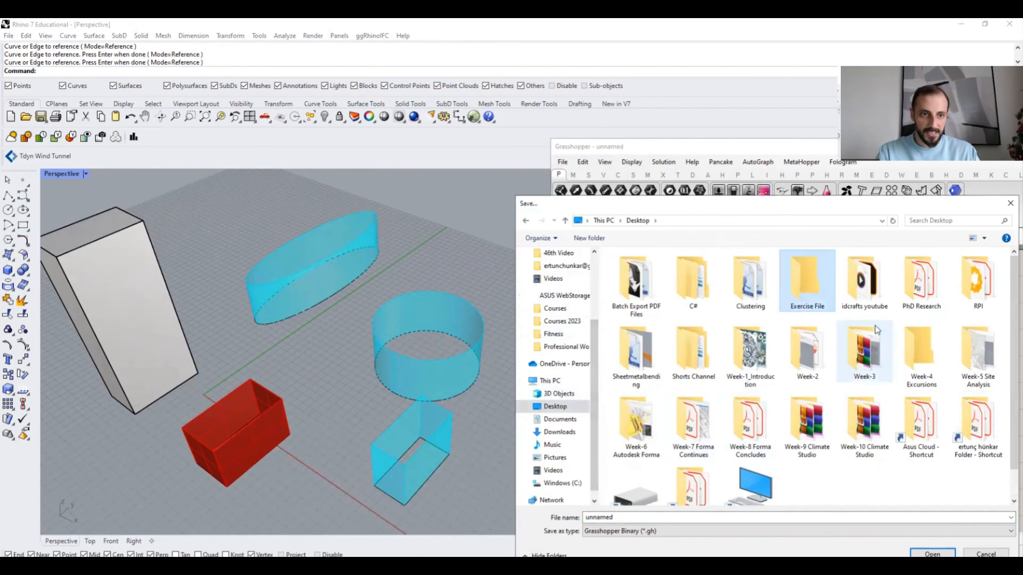
double_click(803, 282)
double_click(653, 518)
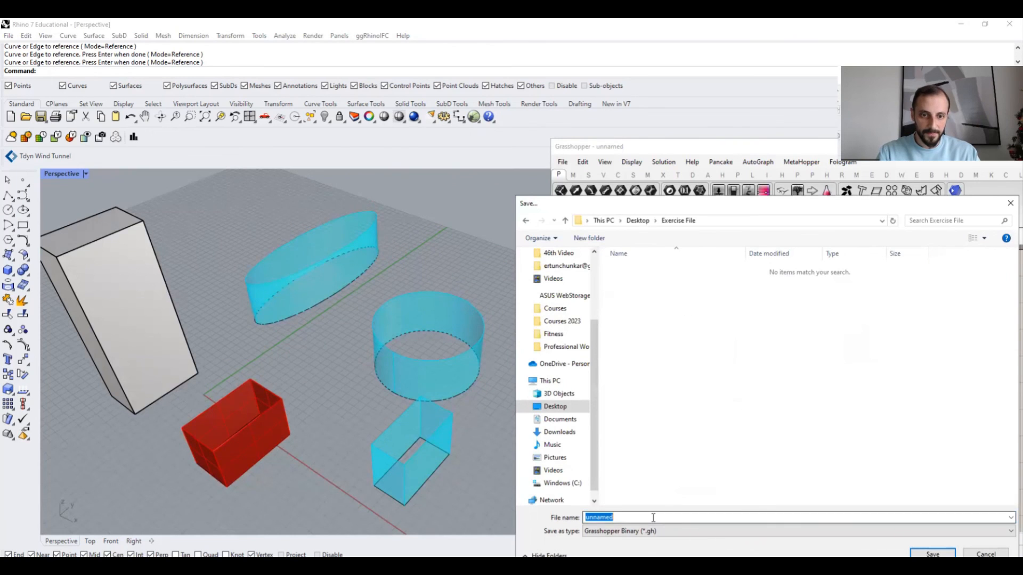
text(1-Curve Ex)
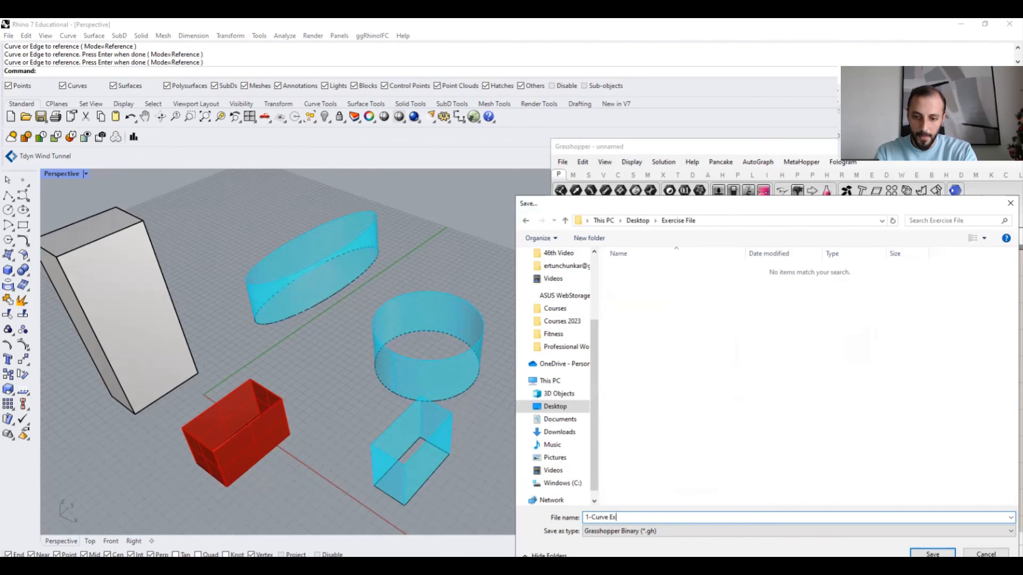
text(truder)
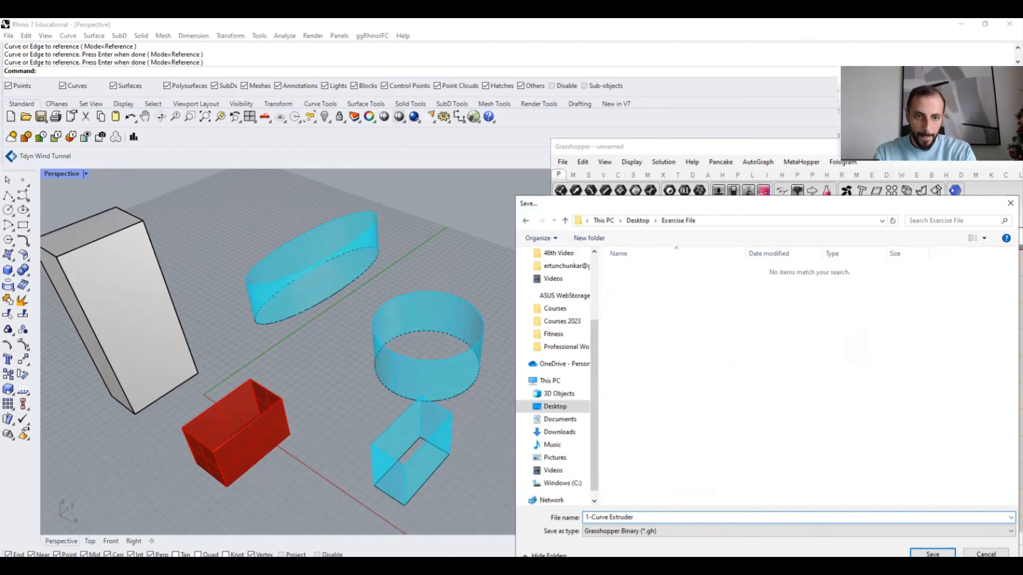
key(Return)
- Close the current Grasshopper document
click(562, 162)
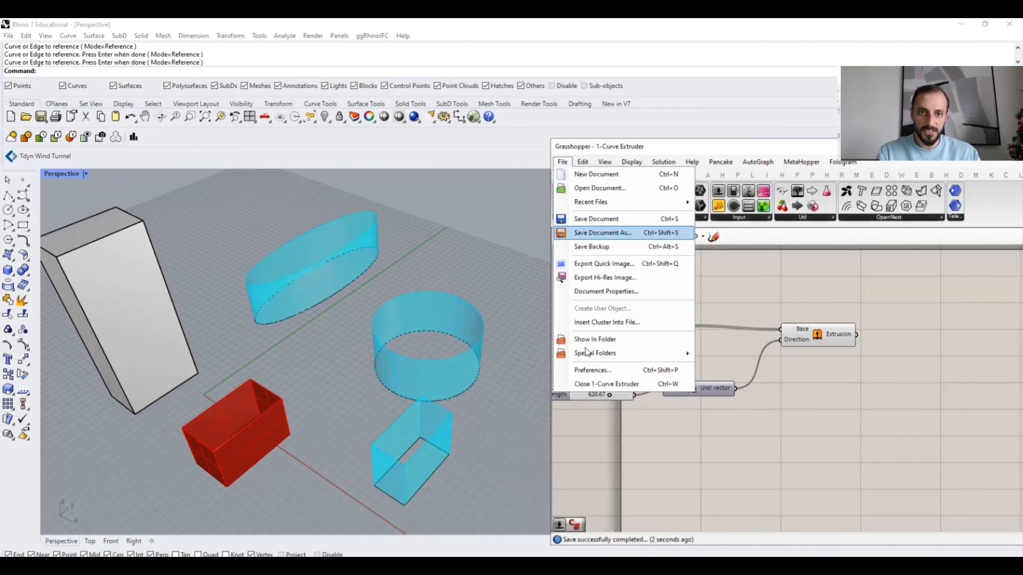
click(595, 385)
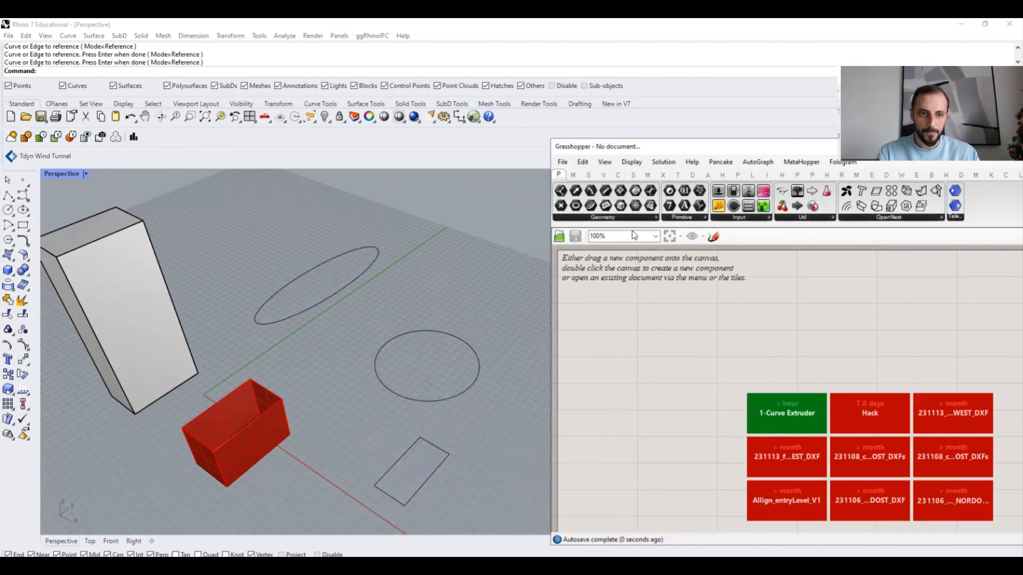
drag(621, 140, 520, 99)
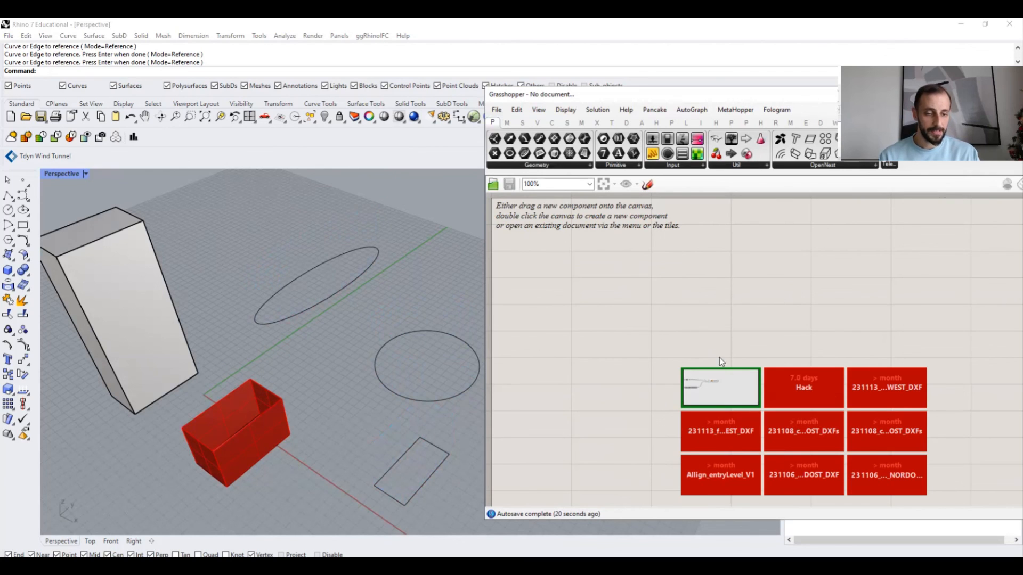
- Select the three drawn curves in the viewport and delete them
click(426, 235)
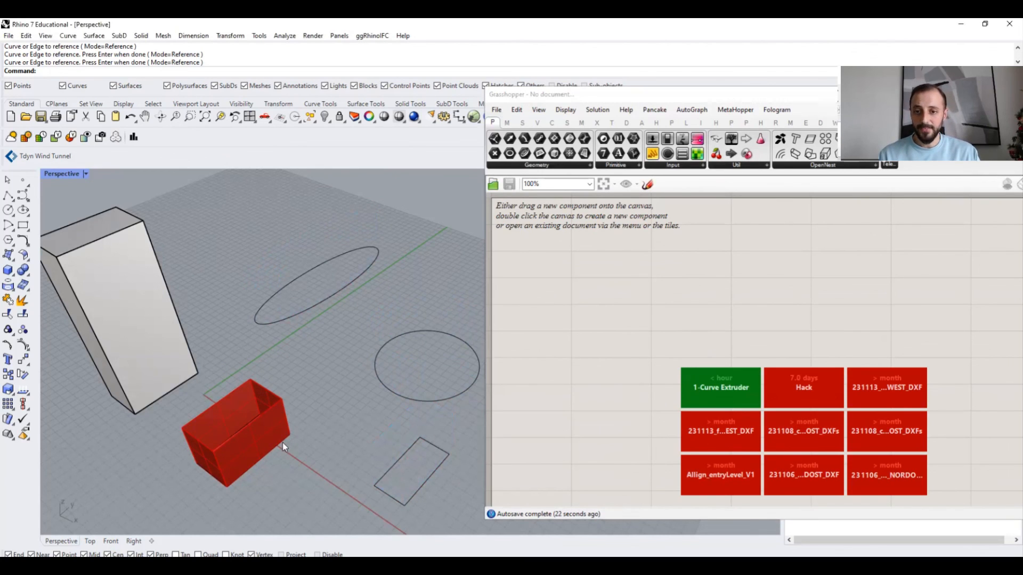
drag(332, 478, 332, 478)
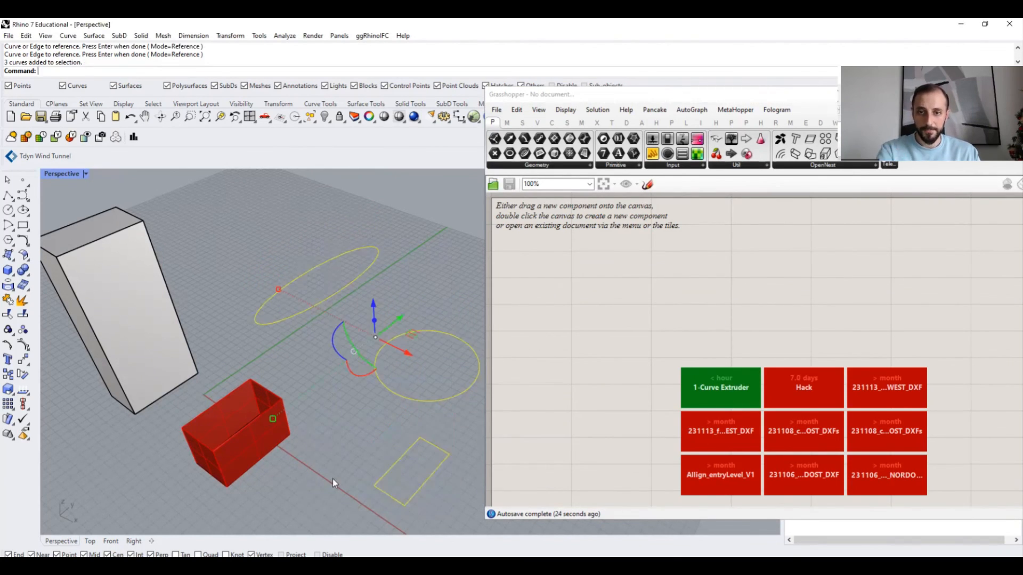
key(Delete)
- Reopen the saved 1-Curve Extruder definition and move its window aside
click(693, 389)
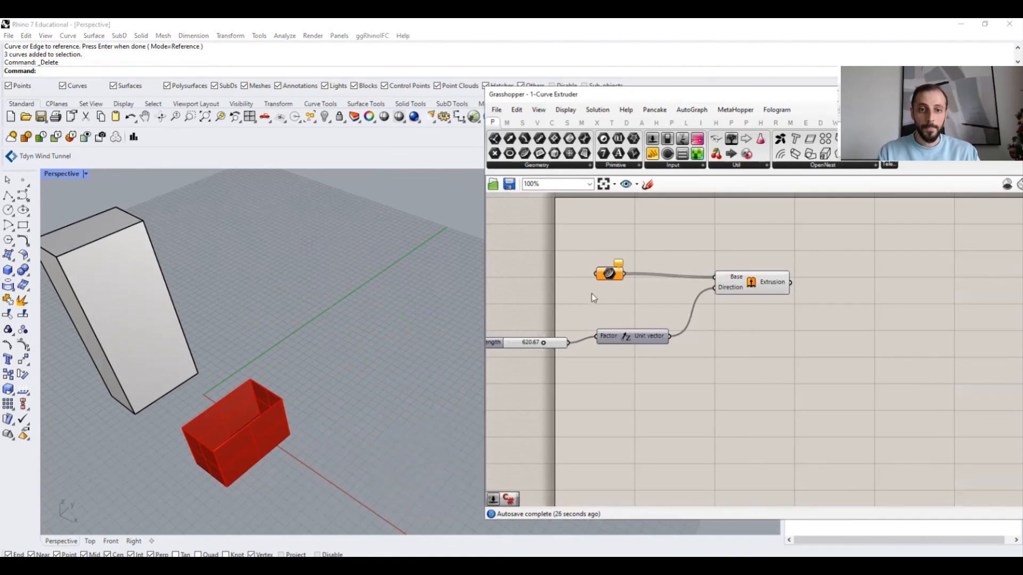
mouse_move(612, 282)
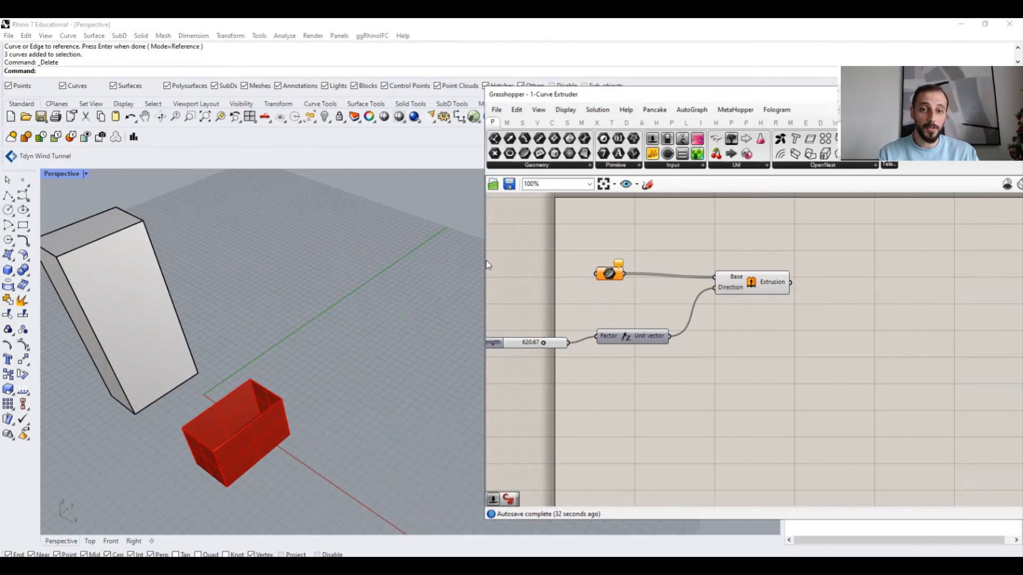
drag(482, 259, 456, 259)
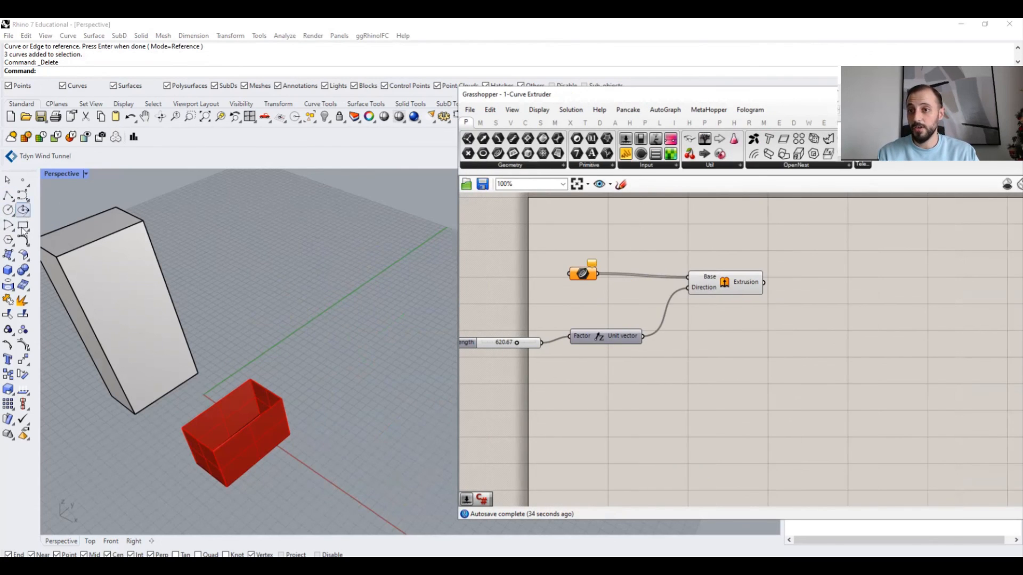
- Draw a rectangle and an open five-segment polyline on the ground plane
click(337, 275)
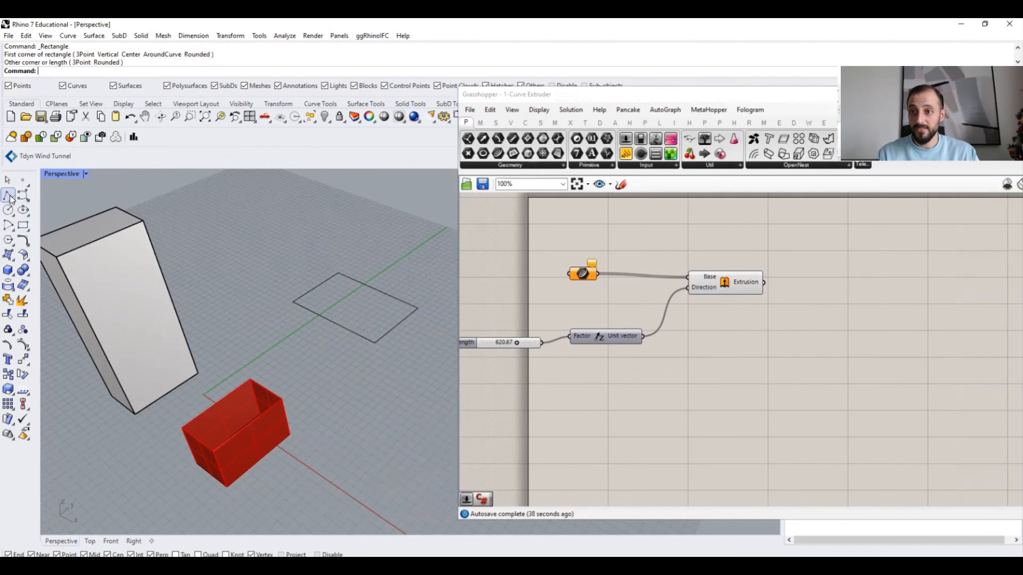
click(312, 210)
click(266, 233)
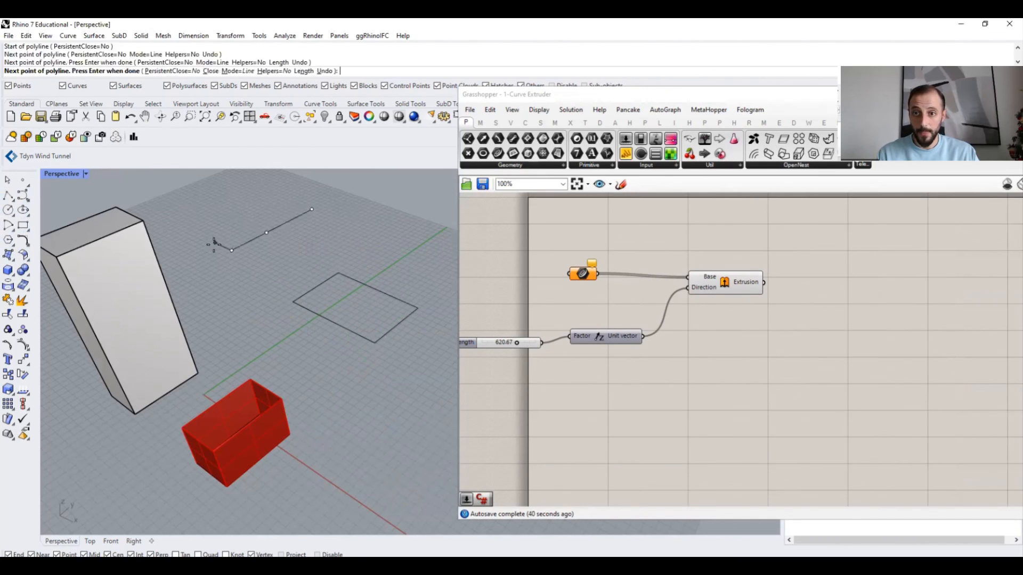
click(232, 251)
click(287, 277)
click(377, 208)
click(452, 276)
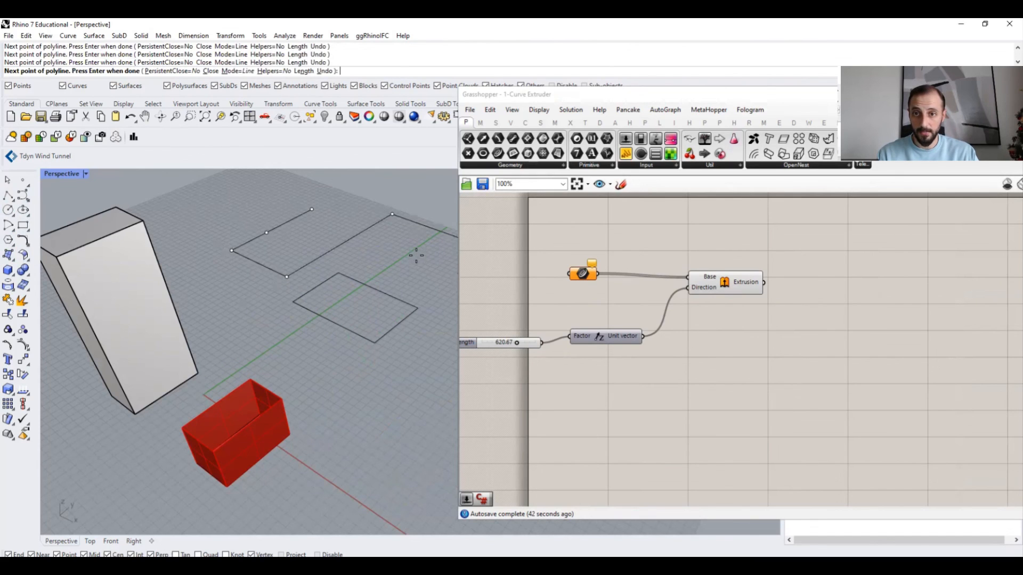
key(Return)
- Set the new rectangle and polyline as the Curve parameter's multiple referenced curves
right_drag(366, 273, 409, 232)
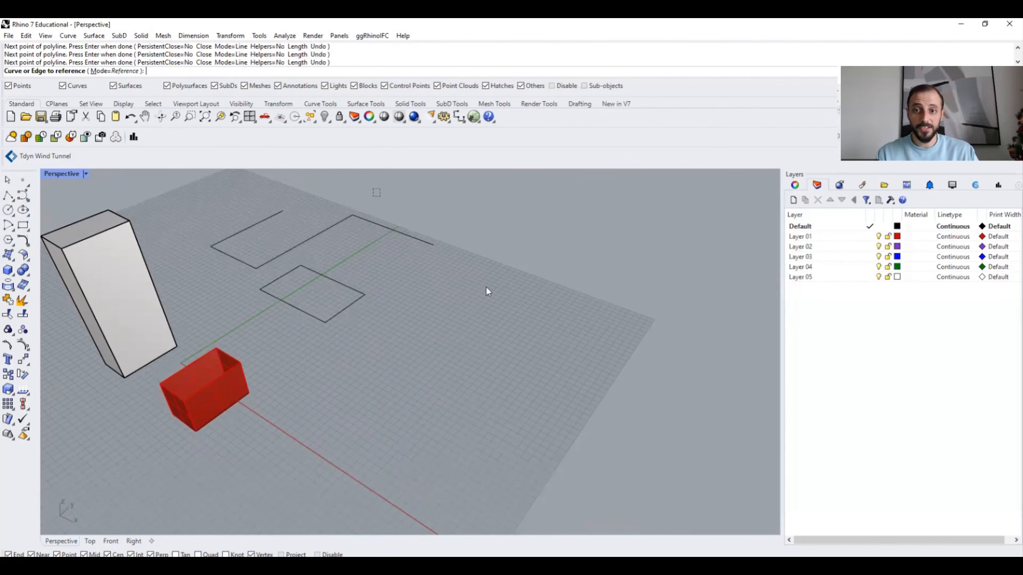
drag(486, 288, 388, 299)
key(Return)
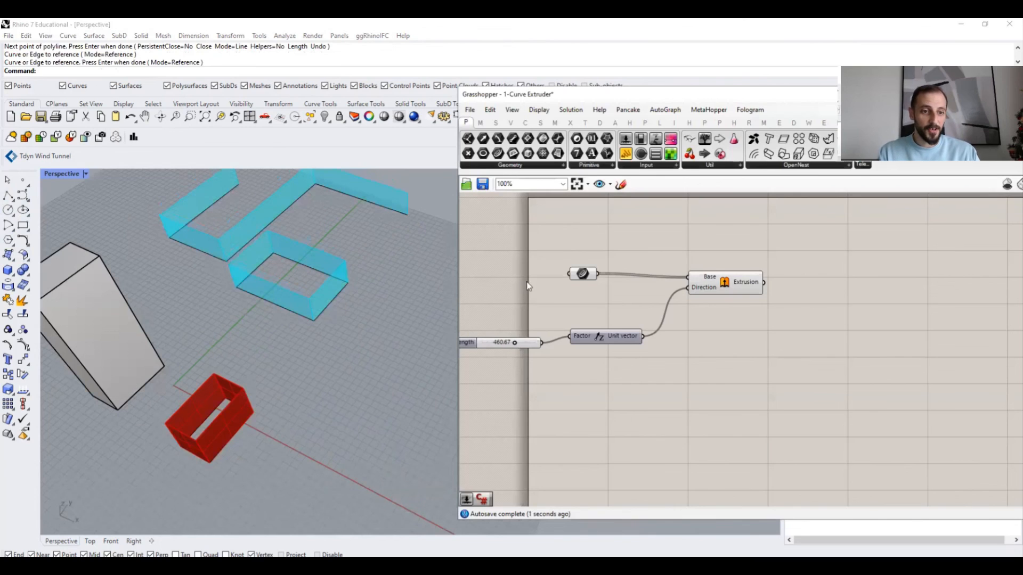
right_drag(542, 278, 553, 311)
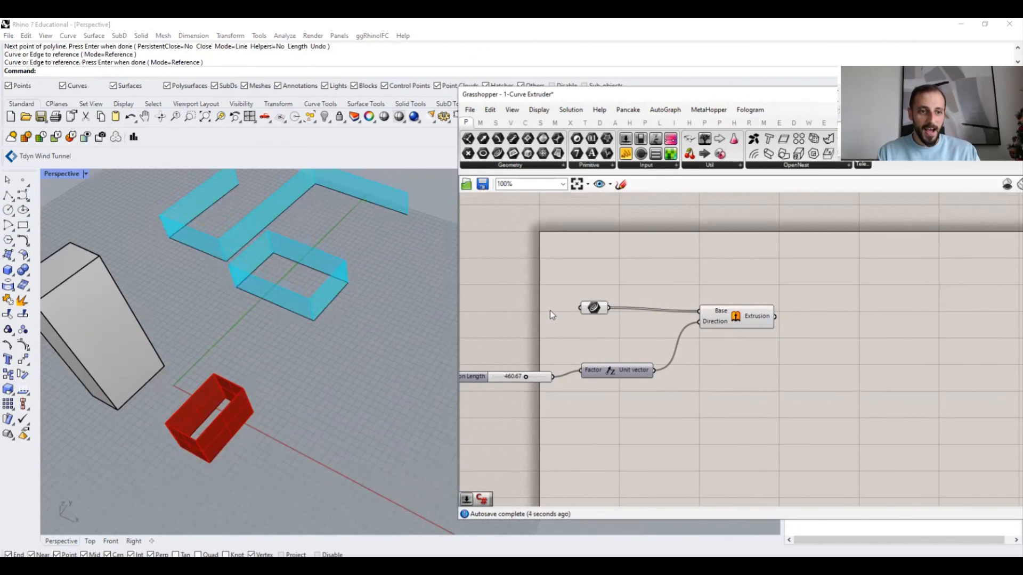